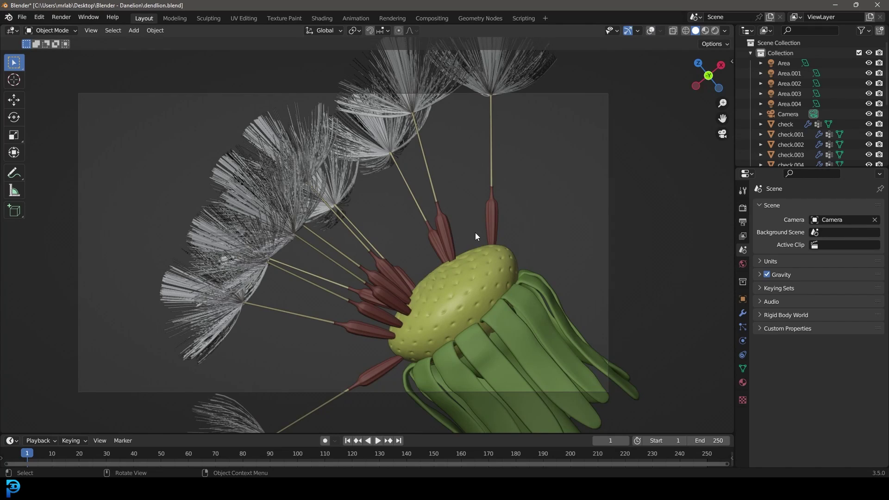
Step: Examine the finished dandelion model, including the seed heads, fluffy tufts and thin stalks, from several angles and distances
{"action": "middle_click_drag", "start_coordinate": [476, 236], "coordinate": [473, 260]}
{"action": "scroll", "coordinate": [473, 255], "scroll_direction": "up", "scroll_amount": 5}
{"action": "middle_click_drag", "start_coordinate": [472, 229], "coordinate": [368, 247]}
{"action": "scroll", "coordinate": [454, 259], "scroll_direction": "up", "scroll_amount": 5}
{"action": "middle_click_drag", "start_coordinate": [456, 263], "coordinate": [437, 227]}
{"action": "scroll", "coordinate": [285, 261], "scroll_direction": "up", "scroll_amount": 5}
{"action": "scroll", "coordinate": [285, 258], "scroll_direction": "down", "scroll_amount": 6}
{"action": "middle_click_drag", "start_coordinate": [285, 257], "coordinate": [301, 164]}
{"action": "scroll", "coordinate": [382, 120], "scroll_direction": "up", "scroll_amount": 4}
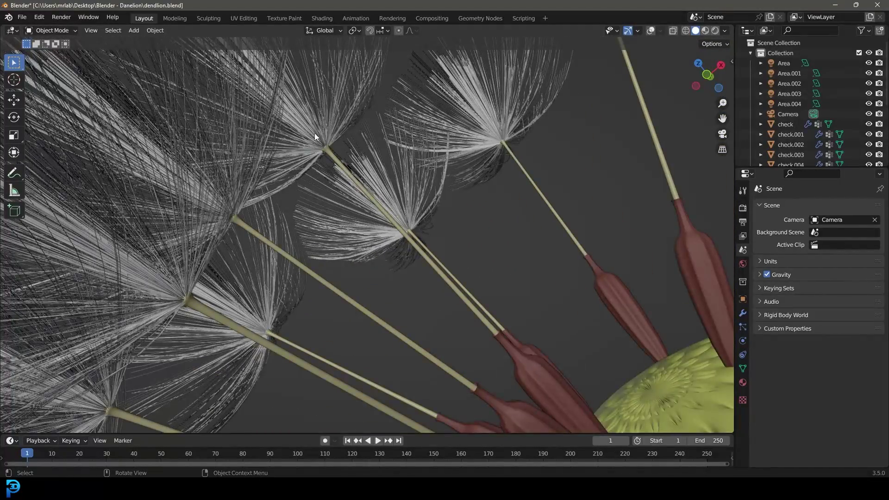
{"action": "scroll", "coordinate": [352, 139], "scroll_direction": "down", "scroll_amount": 4}
{"action": "scroll", "coordinate": [353, 139], "scroll_direction": "up", "scroll_amount": 3}
{"action": "scroll", "coordinate": [371, 148], "scroll_direction": "down", "scroll_amount": 4}
Step: Preview the dandelion in rendered shading, return to solid shading and inspect the flower head from another angle
{"action": "key", "text": "z"}
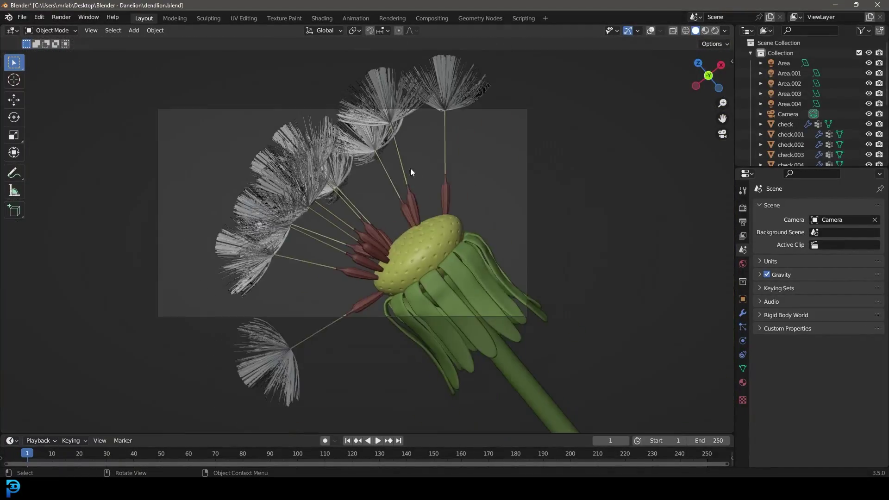
{"action": "left_click", "coordinate": [419, 121]}
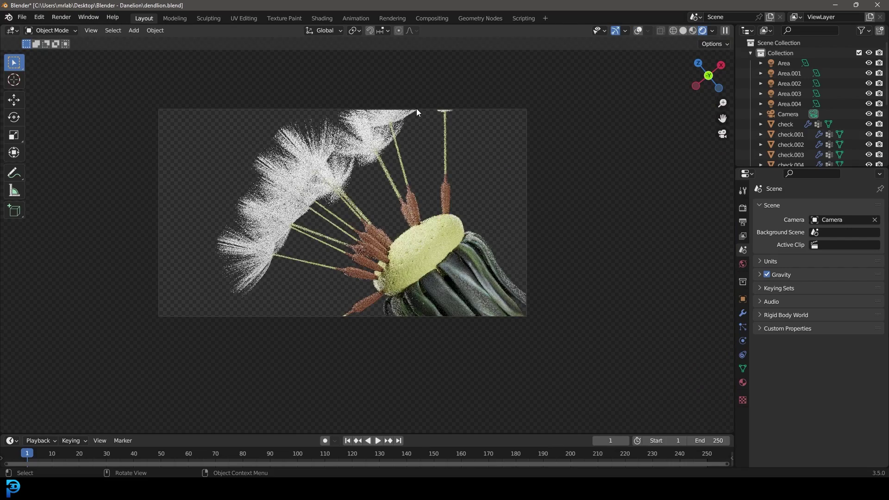
{"action": "scroll", "coordinate": [411, 188], "scroll_direction": "up", "scroll_amount": 3}
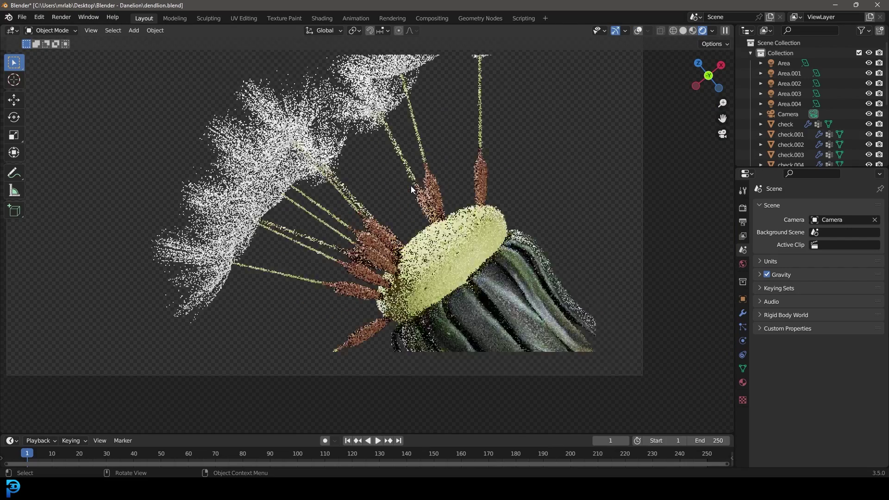
{"action": "key", "text": "z"}
{"action": "left_click", "coordinate": [475, 188]}
{"action": "scroll", "coordinate": [446, 229], "scroll_direction": "down", "scroll_amount": 4}
{"action": "scroll", "coordinate": [472, 216], "scroll_direction": "up", "scroll_amount": 4}
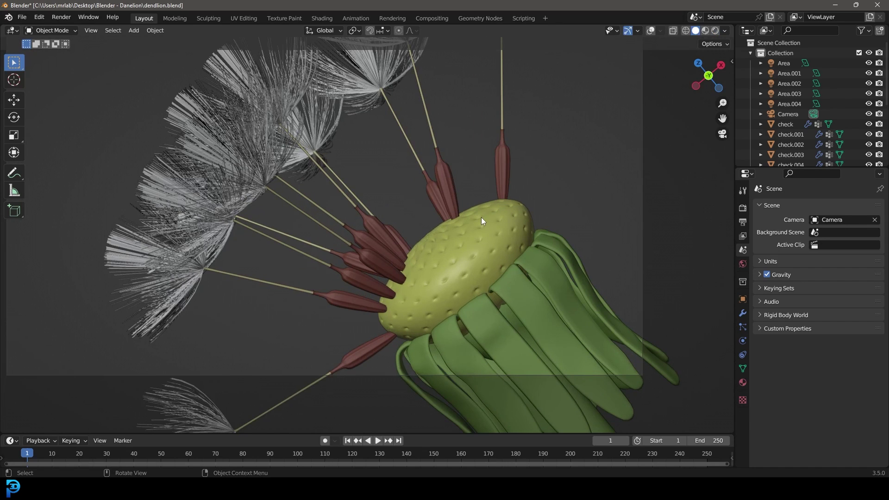
{"action": "middle_click_drag", "start_coordinate": [485, 199], "coordinate": [413, 249]}
{"action": "scroll", "coordinate": [524, 237], "scroll_direction": "up", "scroll_amount": 4}
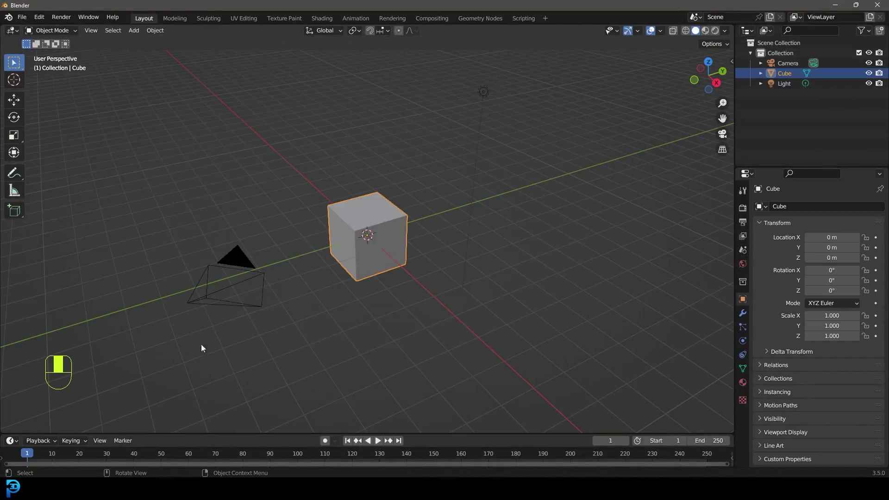
Step: Delete all default objects from the new scene and add a mesh circle at the origin
{"action": "left_click_drag", "start_coordinate": [166, 354], "coordinate": [528, 65]}
{"action": "key", "text": "Delete"}
{"action": "middle_click_drag", "start_coordinate": [394, 206], "coordinate": [383, 216]}
{"action": "key", "text": "shift+a"}
{"action": "mouse_move", "coordinate": [339, 212]}
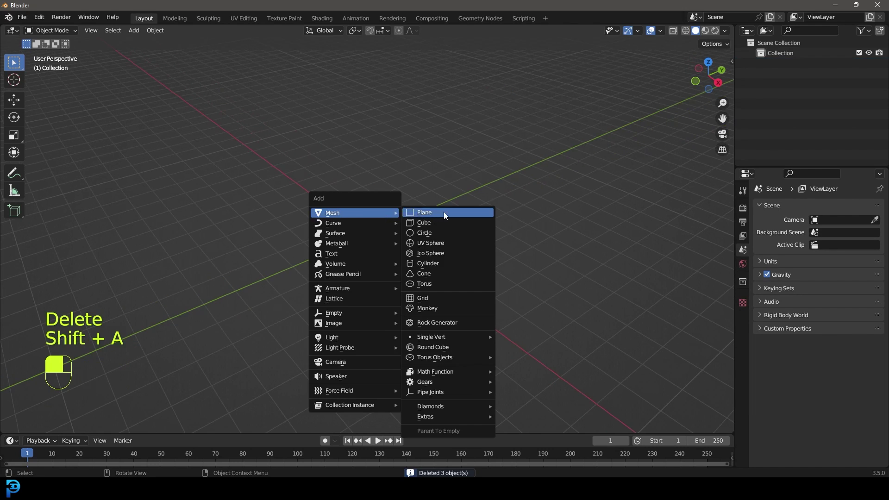
{"action": "left_click", "coordinate": [443, 233]}
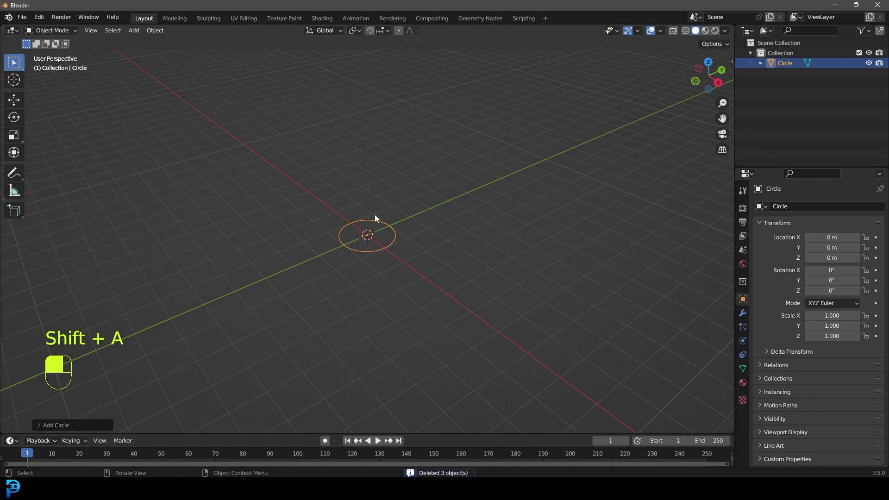
Step: Set the new circle's vertex count to 16
{"action": "scroll", "coordinate": [394, 229], "scroll_direction": "up", "scroll_amount": 4}
{"action": "left_click", "coordinate": [54, 423]}
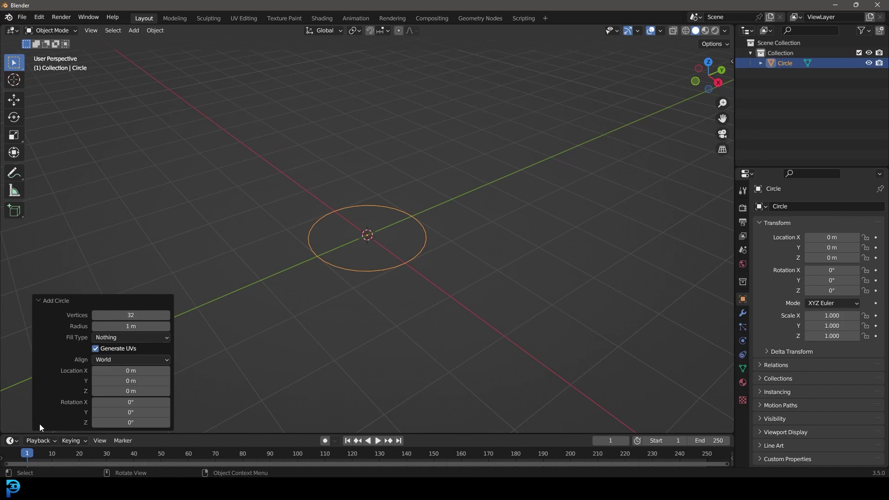
{"action": "left_click", "coordinate": [137, 314]}
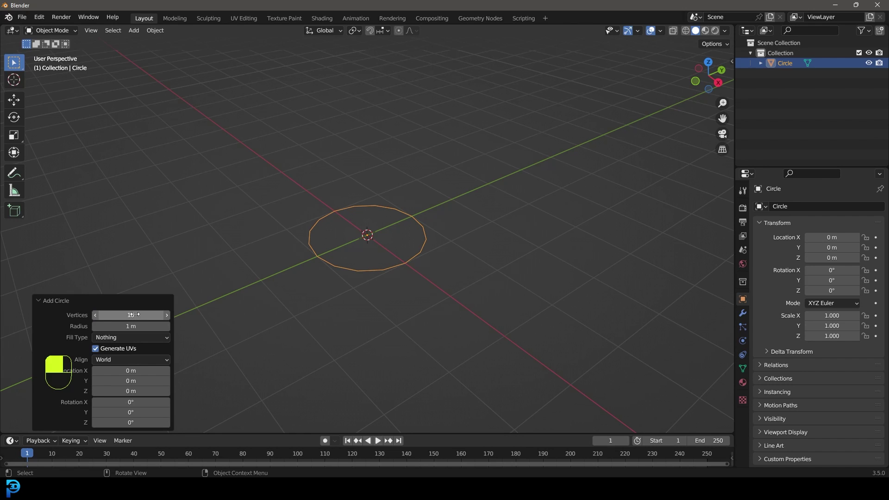
{"action": "left_click", "coordinate": [40, 301]}
Step: Apply Checker Deselect to all the circle's vertices in Edit Mode and scale the remaining ones to about half, forming an eight-pointed star
{"action": "key", "text": "Tab"}
{"action": "scroll", "coordinate": [359, 272], "scroll_direction": "up", "scroll_amount": 2}
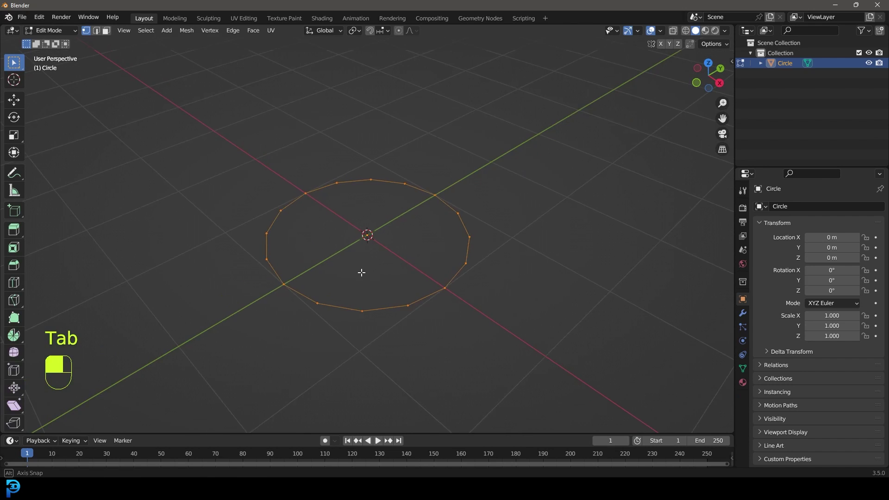
{"action": "left_click_drag", "start_coordinate": [201, 115], "coordinate": [529, 384]}
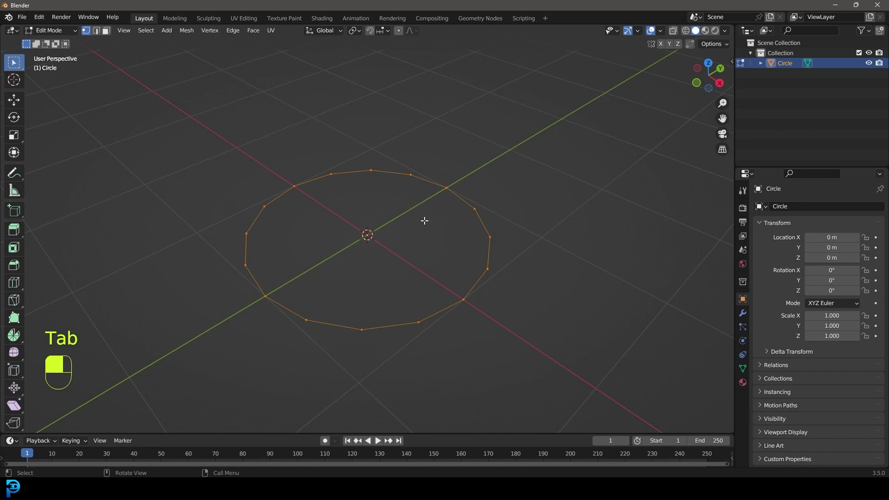
{"action": "key", "text": "F3"}
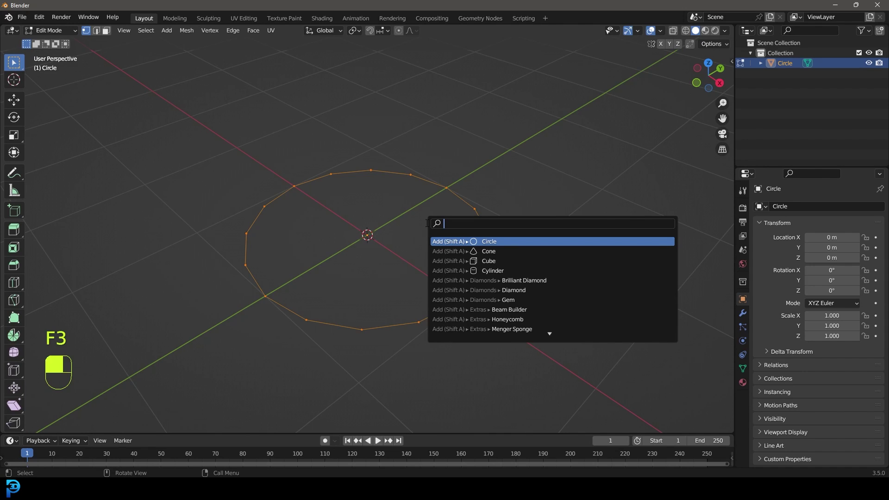
{"action": "type", "text": "check"}
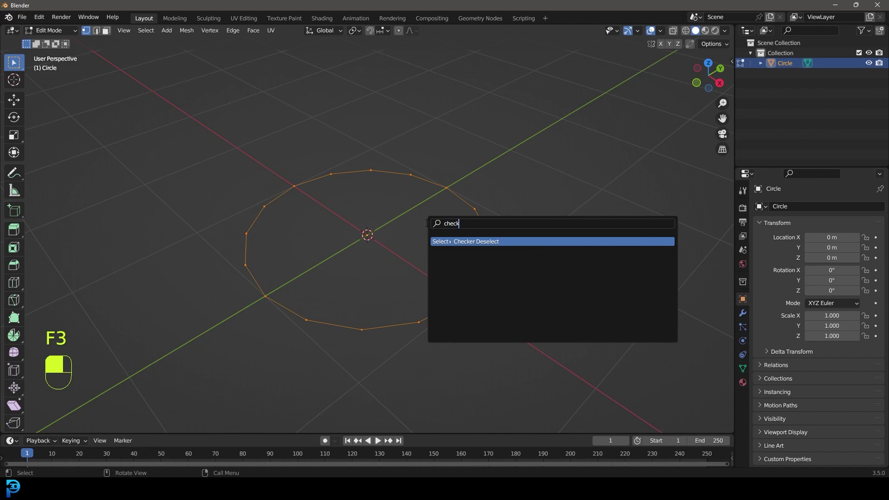
{"action": "left_click", "coordinate": [487, 242]}
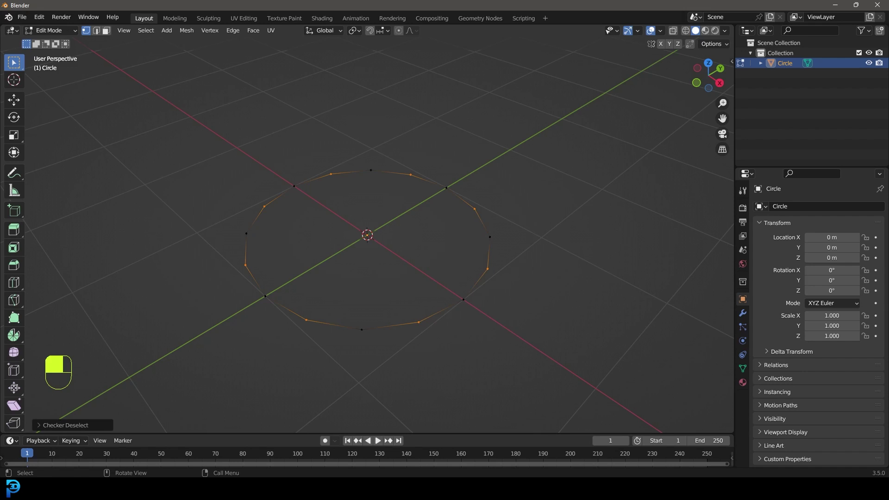
{"action": "key", "text": "s"}
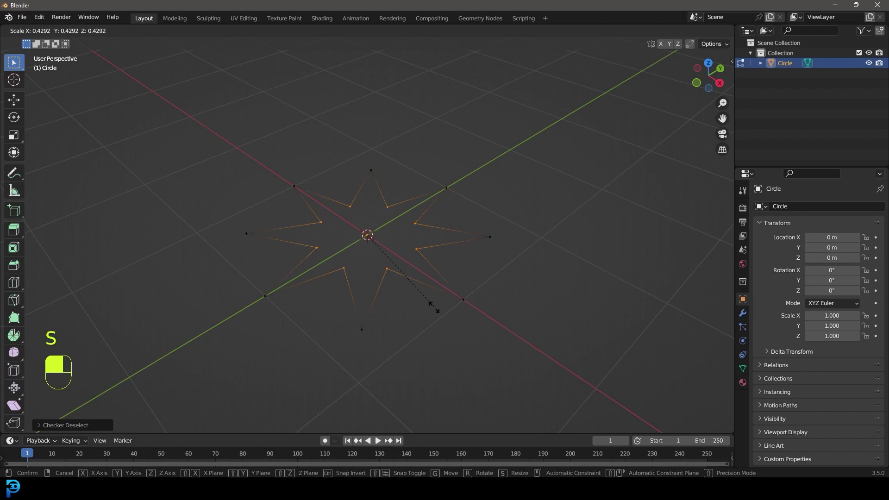
{"action": "left_click", "coordinate": [444, 318]}
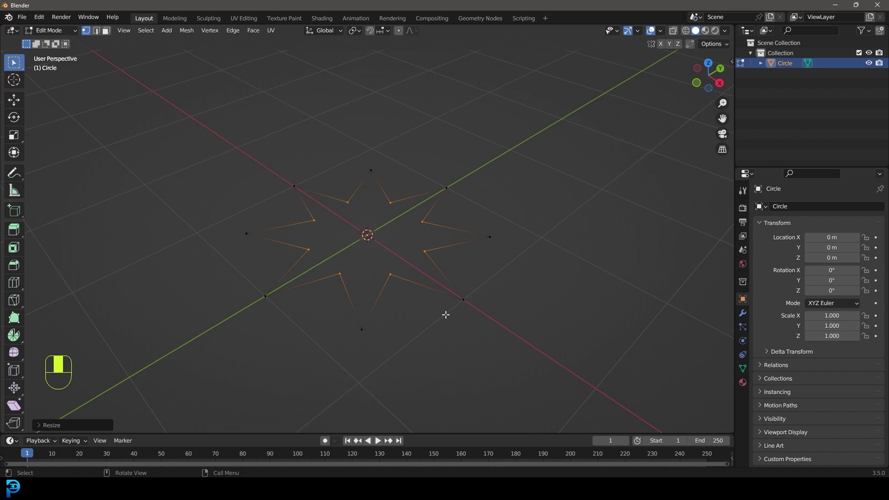
Step: Select the whole star outline and scale it down to a small cross-section for the seed
{"action": "key", "text": "a"}
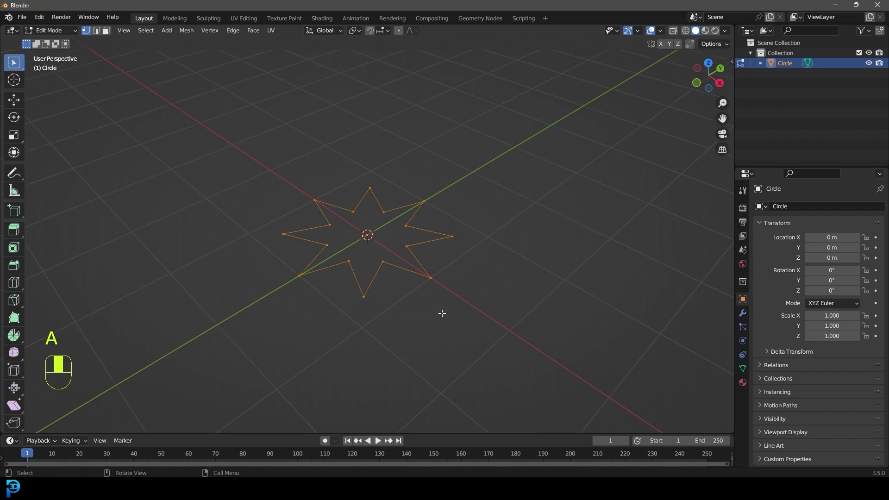
{"action": "key", "text": "s"}
{"action": "left_click", "coordinate": [392, 273]}
Step: Extrude the star outline upward along Z and scale the new top ring up by about 1.9
{"action": "middle_click_drag", "start_coordinate": [388, 289], "coordinate": [403, 285]}
{"action": "key", "text": "e"}
{"action": "key", "text": "z"}
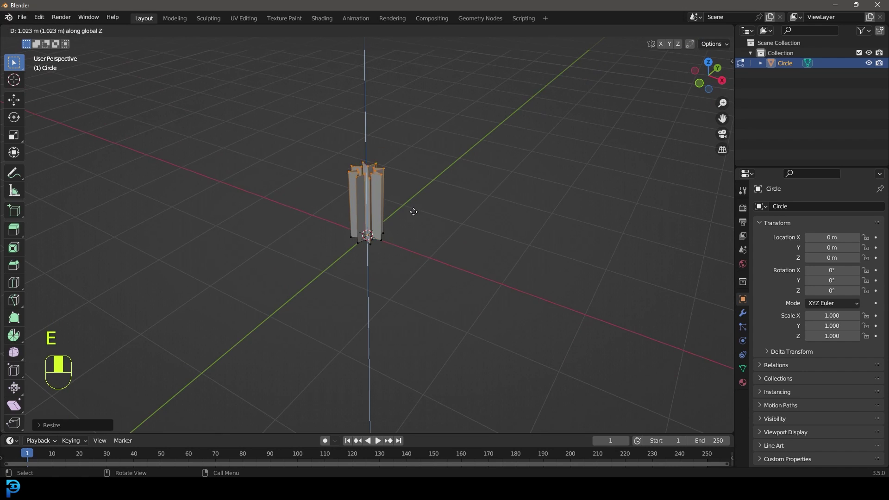
{"action": "left_click", "coordinate": [426, 176]}
{"action": "key", "text": "s"}
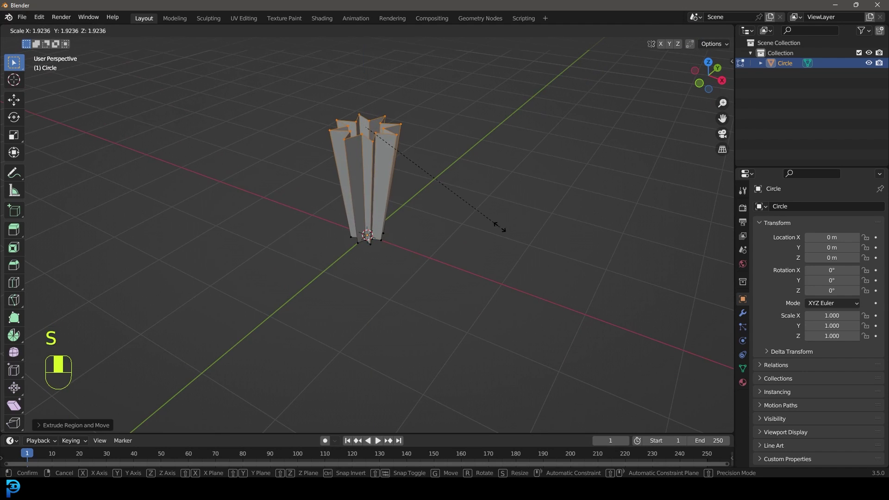
{"action": "left_click", "coordinate": [498, 226]}
Step: Extrude the top ring a short distance further up along Z and scale it inward to taper the seed
{"action": "key", "text": "e"}
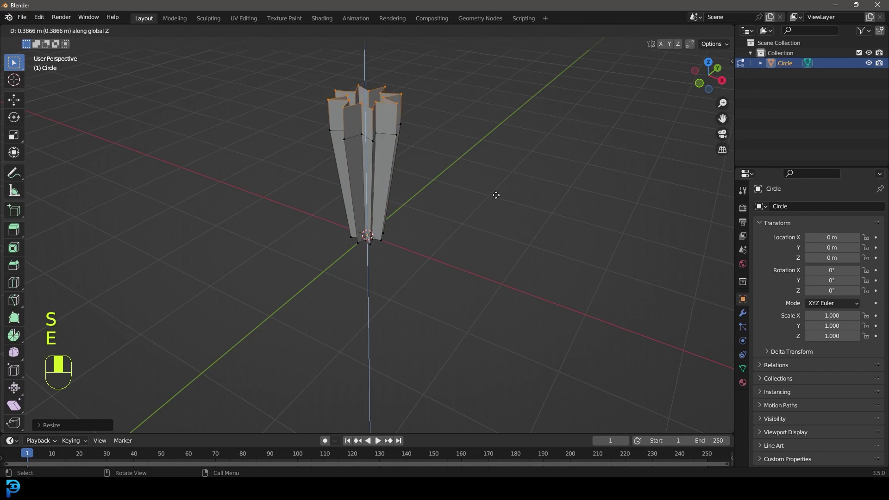
{"action": "left_click", "coordinate": [501, 188]}
{"action": "key", "text": "s"}
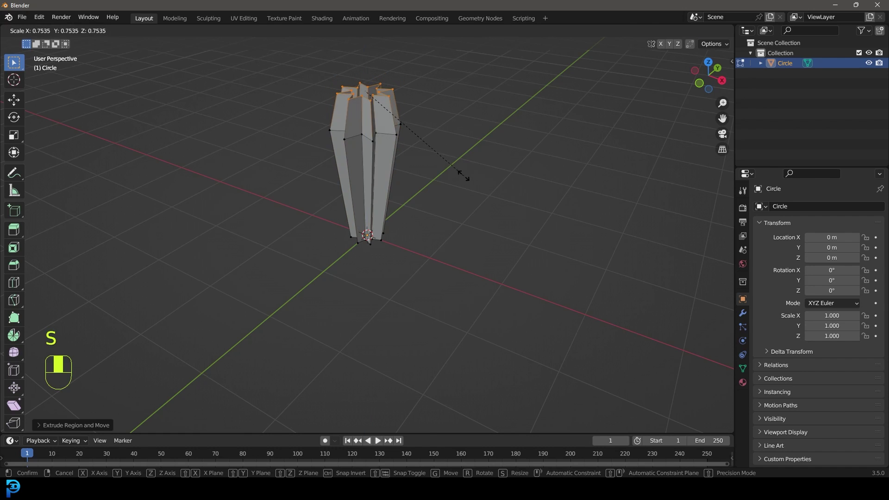
{"action": "left_click", "coordinate": [449, 169]}
Step: Round the star-shaped top ring into a circle with To Sphere
{"action": "middle_click_drag", "start_coordinate": [449, 168], "coordinate": [451, 297], "text": "shift"}
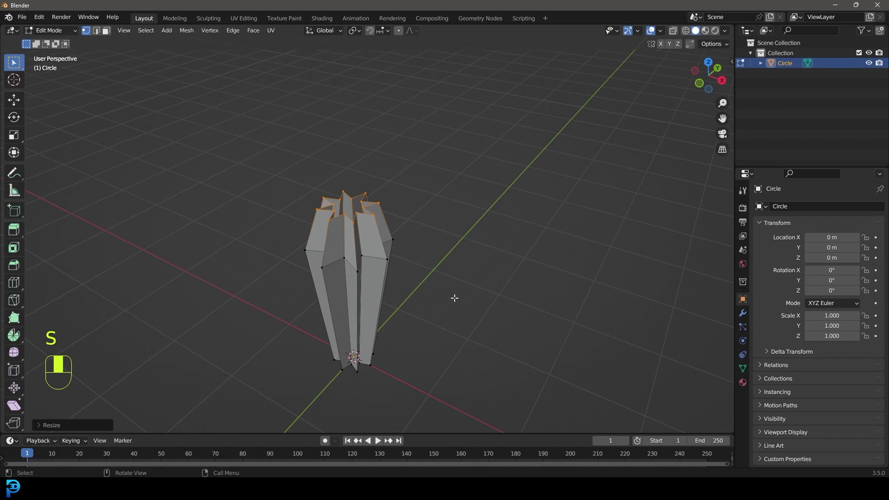
{"action": "key", "text": "shift+alt+s"}
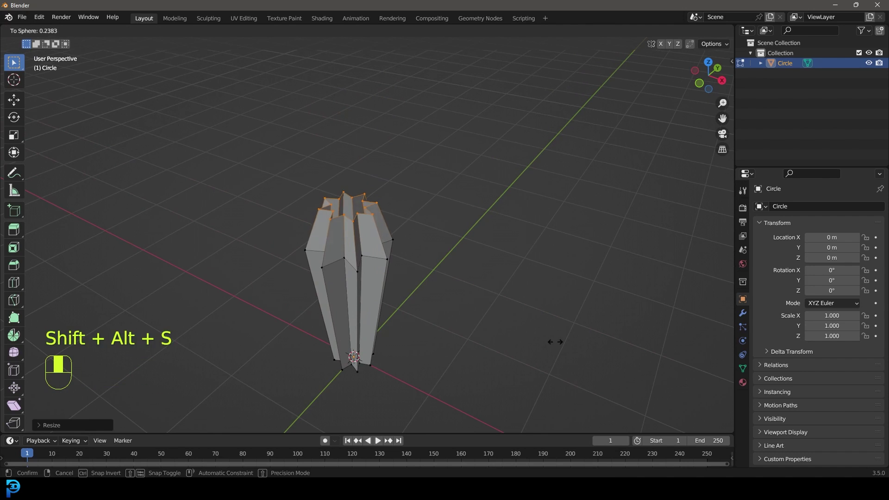
{"action": "left_click", "coordinate": [107, 324]}
Step: Select the seed's bottom edge loop, extrude it slightly downward and scale it inward
{"action": "middle_click_drag", "start_coordinate": [260, 300], "coordinate": [330, 331]}
{"action": "key", "text": "alt+a"}
{"action": "left_click", "coordinate": [331, 312], "text": "alt+shift"}
{"action": "key", "text": "e"}
{"action": "left_click", "coordinate": [332, 340]}
{"action": "key", "text": "s"}
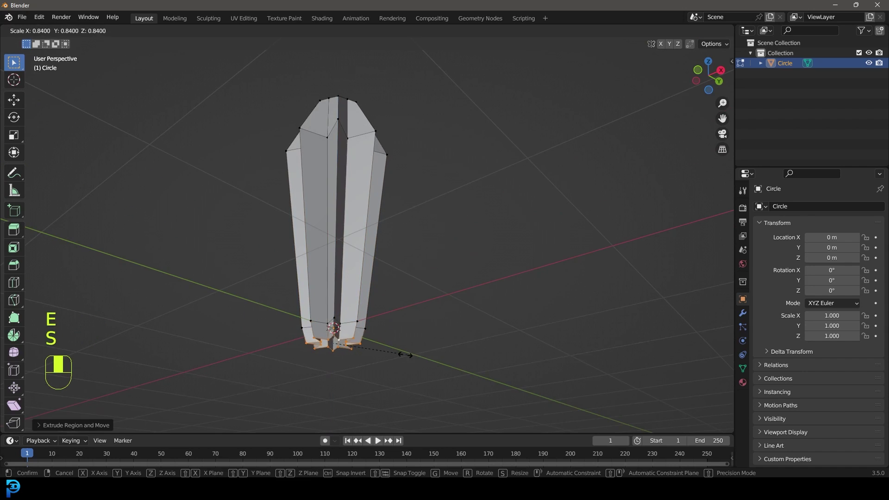
{"action": "left_click", "coordinate": [375, 355]}
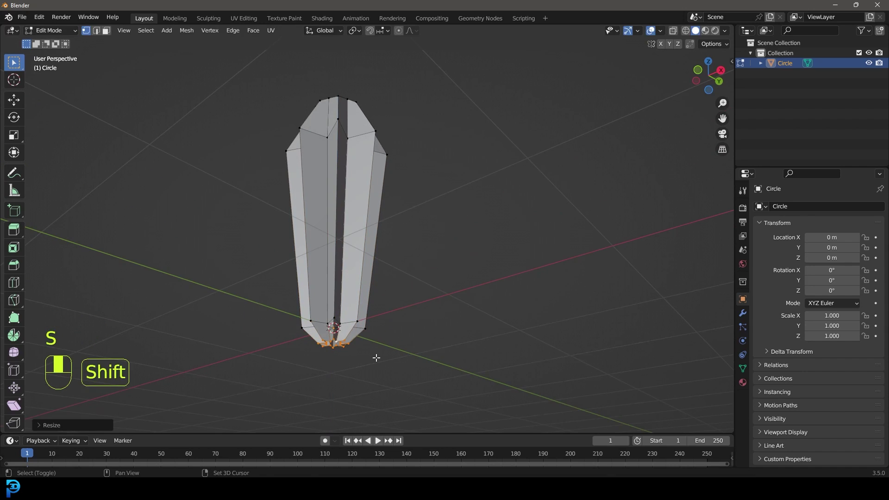
Step: Round the narrowed bottom ring into a circle with To Sphere
{"action": "key", "text": "shift+alt+s"}
{"action": "left_click", "coordinate": [693, 379]}
{"action": "scroll", "coordinate": [429, 367], "scroll_direction": "up", "scroll_amount": 4}
{"action": "middle_click_drag", "start_coordinate": [428, 366], "coordinate": [419, 332]}
Step: Extrude the rounded bottom ring about 0.1 m down along Z and scale it nearly to a point
{"action": "middle_click_drag", "start_coordinate": [339, 318], "coordinate": [352, 349]}
{"action": "middle_click_drag", "start_coordinate": [370, 359], "coordinate": [366, 268], "text": "shift"}
{"action": "key", "text": "e"}
{"action": "middle_click", "coordinate": [368, 310]}
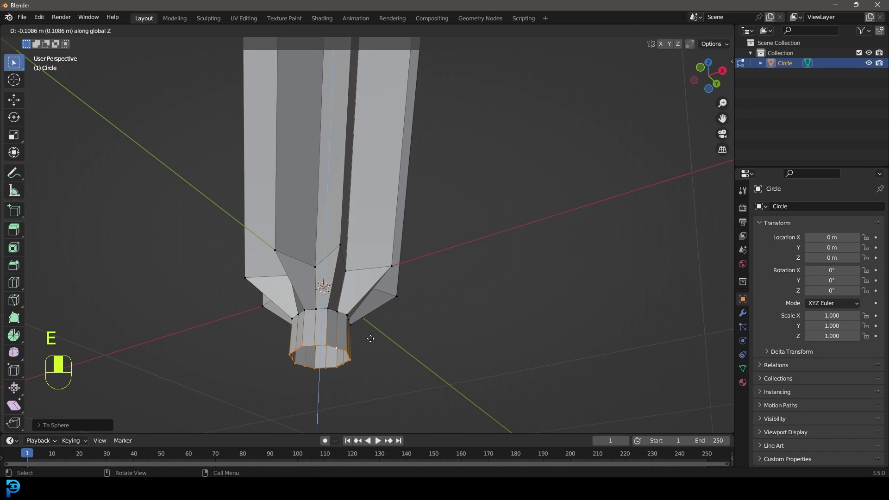
{"action": "left_click", "coordinate": [374, 328]}
{"action": "key", "text": "s"}
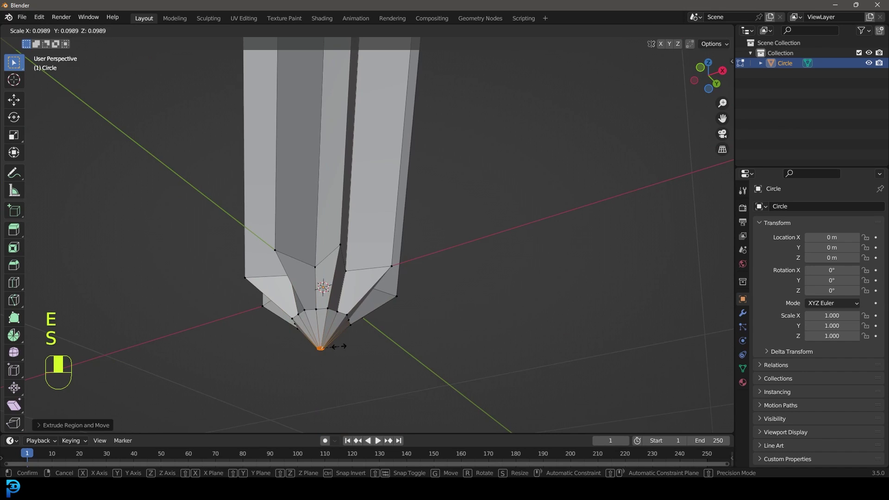
{"action": "left_click", "coordinate": [339, 346]}
Step: Select the seed's top edge loop and lower it slightly along Z in the front view
{"action": "scroll", "coordinate": [338, 326], "scroll_direction": "down", "scroll_amount": 5}
{"action": "middle_click_drag", "start_coordinate": [338, 317], "coordinate": [370, 340]}
{"action": "middle_click_drag", "start_coordinate": [383, 278], "coordinate": [378, 356], "text": "shift"}
{"action": "scroll", "coordinate": [372, 296], "scroll_direction": "up", "scroll_amount": 2}
{"action": "middle_click_drag", "start_coordinate": [369, 240], "coordinate": [370, 272]}
{"action": "scroll", "coordinate": [370, 272], "scroll_direction": "up", "scroll_amount": 2}
{"action": "key", "text": "alt+a"}
{"action": "left_click", "coordinate": [322, 350], "text": "alt+shift"}
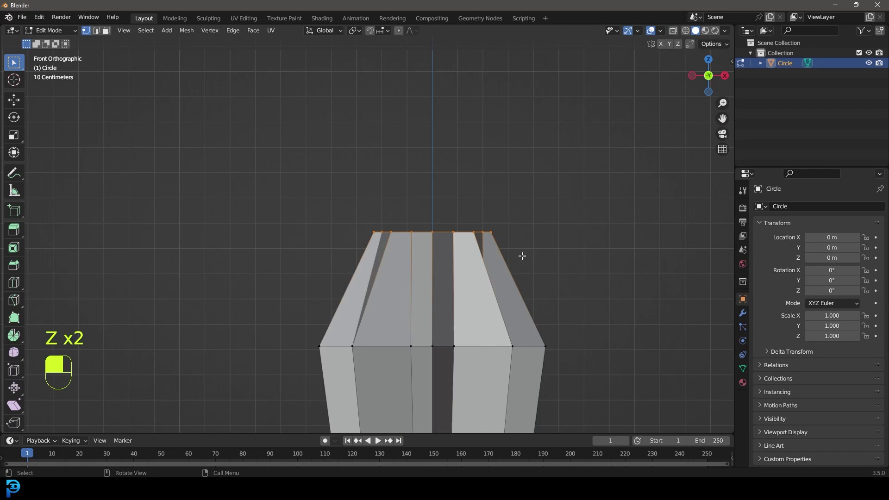
{"action": "key", "text": "g"}
{"action": "middle_click", "coordinate": [508, 258]}
{"action": "left_click", "coordinate": [510, 275]}
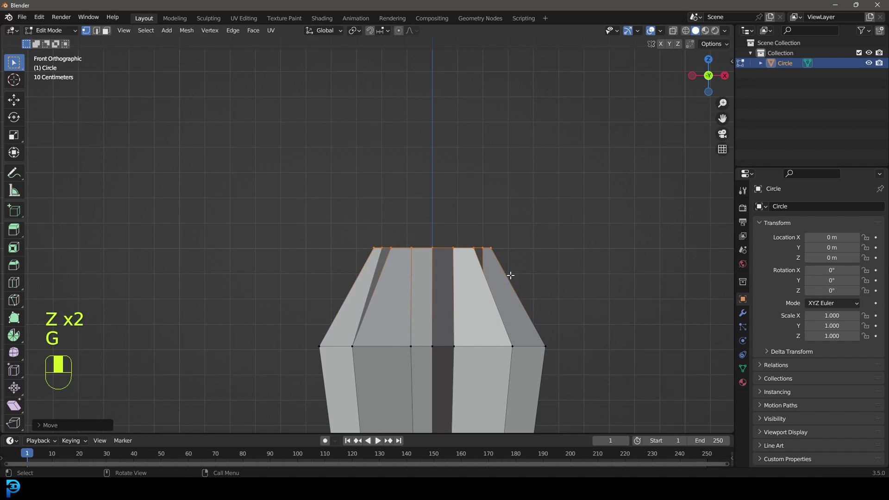
Step: Extrude the top ring in place and scale it inward to form a flat rim around a smaller opening
{"action": "key", "text": "e"}
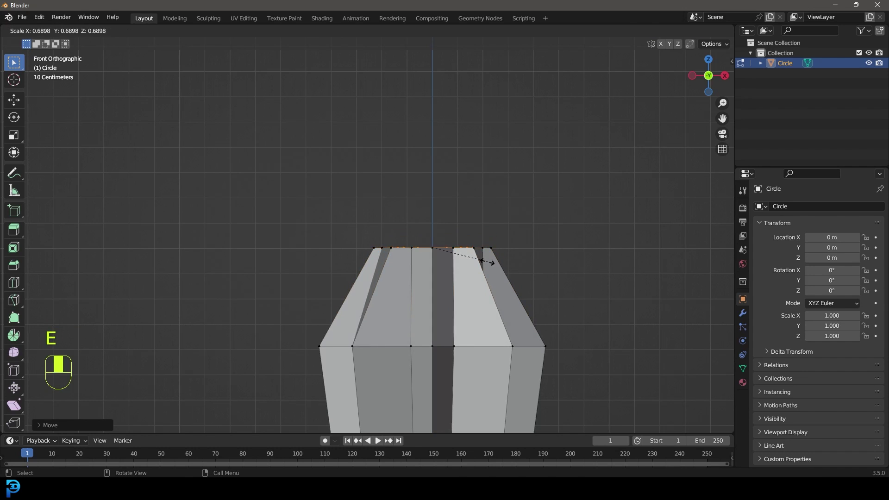
{"action": "left_click", "coordinate": [471, 244]}
{"action": "middle_click_drag", "start_coordinate": [470, 244], "coordinate": [468, 263]}
{"action": "key", "text": "s"}
{"action": "left_click", "coordinate": [530, 336]}
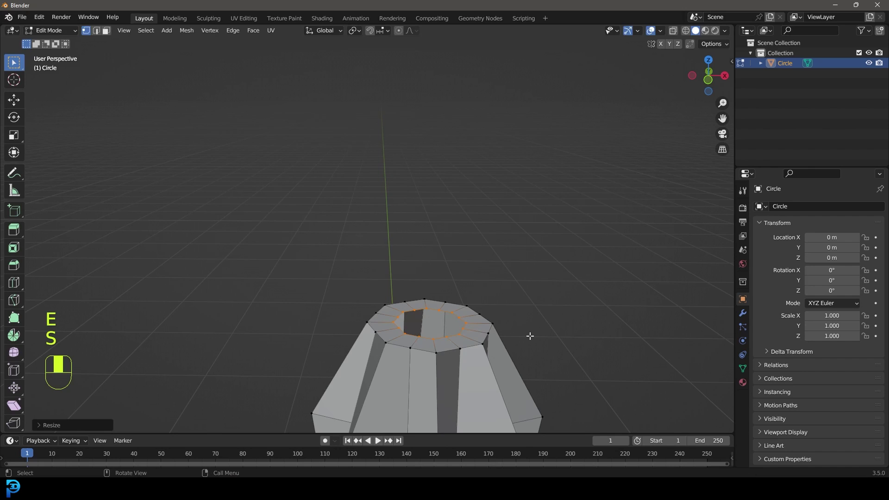
Step: Extrude the inner ring slightly upward and scale it inward to start a narrow neck
{"action": "key", "text": "e"}
{"action": "left_click", "coordinate": [532, 311]}
{"action": "key", "text": "s"}
{"action": "left_click", "coordinate": [498, 304]}
Step: Extrude the neck's ring further up along Z and adjust the scale of its end to form a short stalk
{"action": "key", "text": "e"}
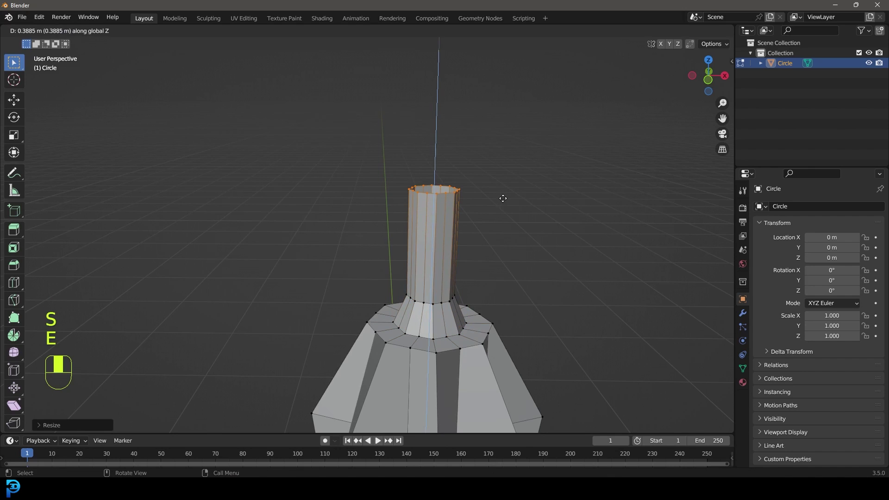
{"action": "left_click", "coordinate": [533, 225]}
{"action": "key", "text": "s"}
{"action": "left_click", "coordinate": [528, 223]}
{"action": "scroll", "coordinate": [491, 231], "scroll_direction": "down", "scroll_amount": 6}
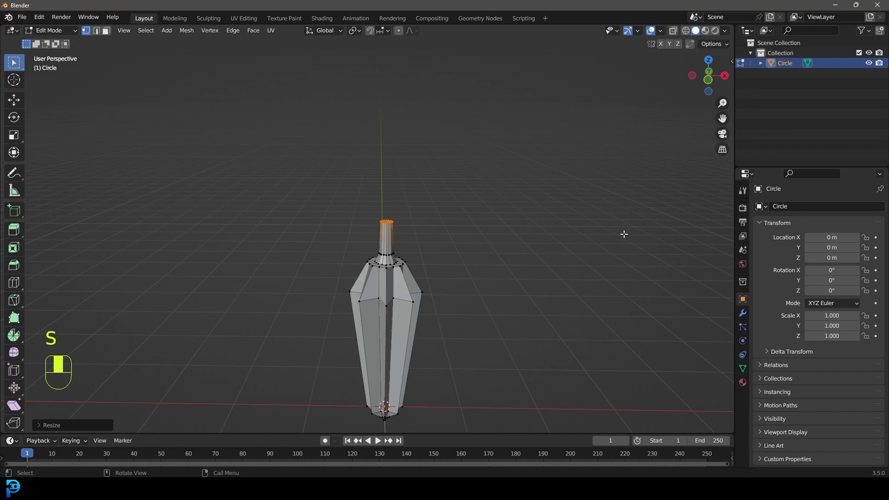
Step: Add a Subdivision Surface modifier to the seed mesh
{"action": "left_click", "coordinate": [742, 314]}
{"action": "left_click", "coordinate": [770, 206]}
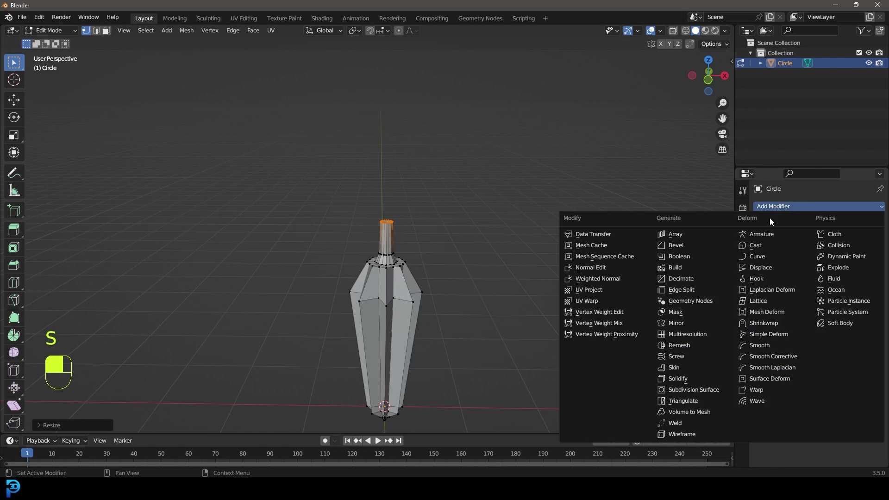
{"action": "left_click", "coordinate": [704, 390]}
Step: Extrude the neck's top ring slightly upward and scale it outward to about 1.23 to form a flared lip
{"action": "scroll", "coordinate": [458, 288], "scroll_direction": "up", "scroll_amount": 5}
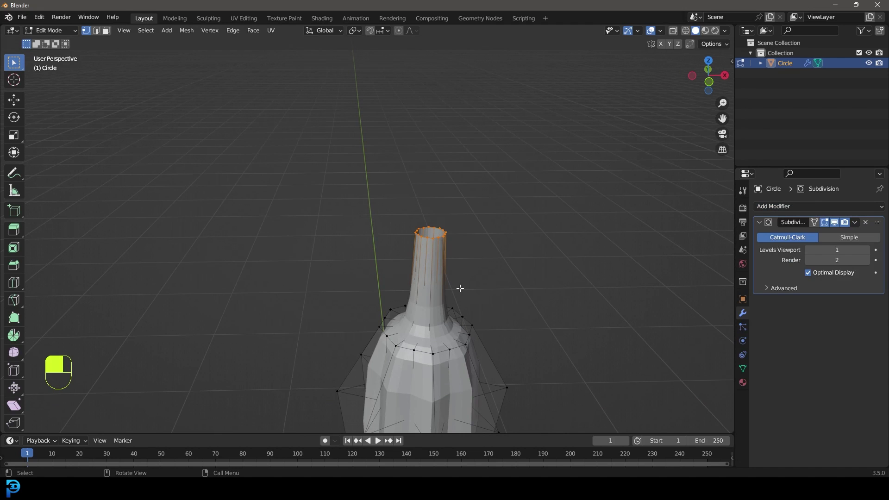
{"action": "key", "text": "e"}
{"action": "key", "text": "s"}
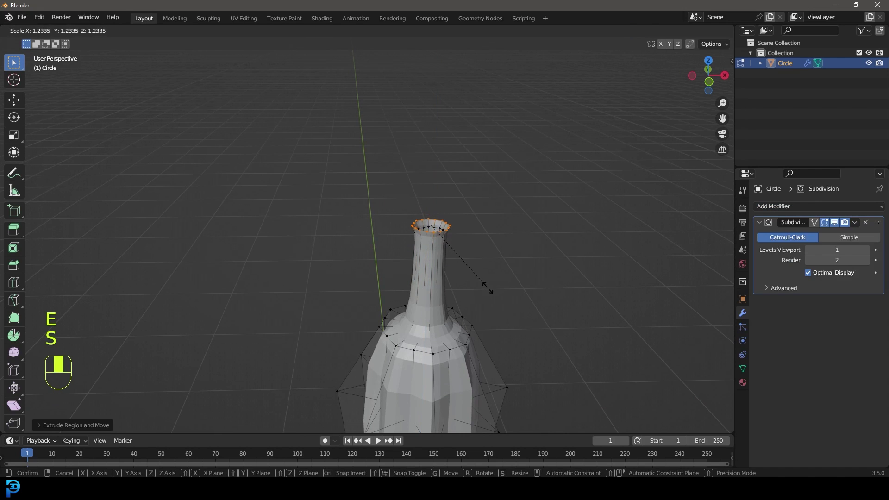
{"action": "left_click", "coordinate": [480, 280]}
Step: Return to Object Mode and apply smooth shading to the seed
{"action": "scroll", "coordinate": [463, 287], "scroll_direction": "down", "scroll_amount": 4}
{"action": "key", "text": "Tab"}
{"action": "mouse_move", "coordinate": [418, 284]}
{"action": "middle_mouse_down"}
{"action": "mouse_move", "coordinate": [393, 254]}
{"action": "mouse_move", "coordinate": [411, 218]}
{"action": "middle_mouse_up"}
{"action": "right_click", "coordinate": [411, 218]}
{"action": "left_click", "coordinate": [411, 217]}
{"action": "middle_click_drag", "start_coordinate": [437, 248], "coordinate": [326, 285]}
Step: Select the flared lip's top ring in wireframe front view and duplicate it in place
{"action": "key", "text": "KP_1"}
{"action": "scroll", "coordinate": [354, 245], "scroll_direction": "up", "scroll_amount": 4}
{"action": "key", "text": "Tab"}
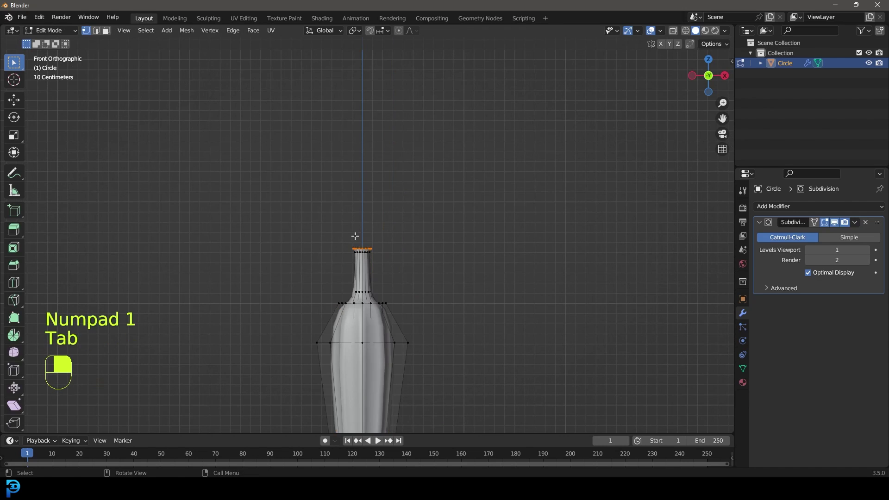
{"action": "scroll", "coordinate": [363, 252], "scroll_direction": "up", "scroll_amount": 8}
{"action": "key", "text": "z"}
{"action": "left_click", "coordinate": [289, 291]}
{"action": "left_click_drag", "start_coordinate": [212, 249], "coordinate": [410, 299]}
{"action": "key", "text": "shift+d"}
{"action": "right_click", "coordinate": [432, 276]}
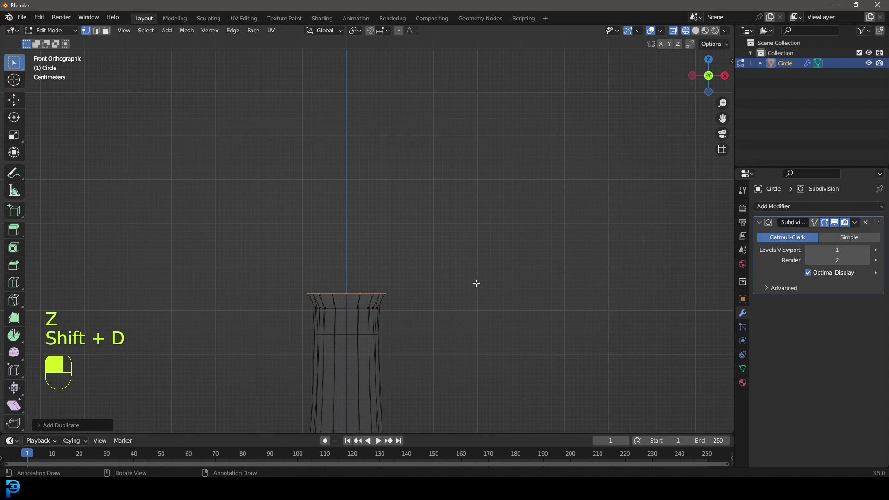
Step: Scale the duplicated ring inward and lower it slightly along Z inside the lip
{"action": "key", "text": "s"}
{"action": "left_click", "coordinate": [435, 278]}
{"action": "key", "text": "g"}
{"action": "middle_click", "coordinate": [437, 281]}
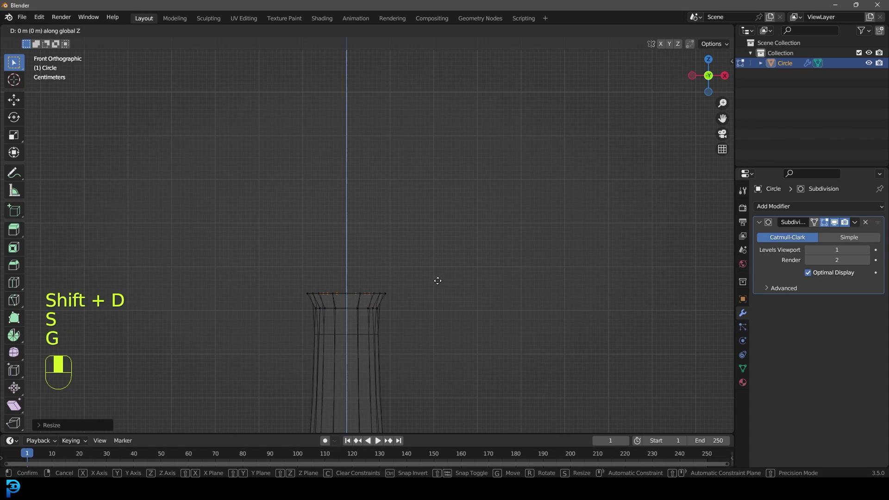
{"action": "left_click", "coordinate": [439, 295]}
Step: Extrude the small inner ring straight up to form a long thin stem, and switch back to solid shading
{"action": "scroll", "coordinate": [423, 334], "scroll_direction": "down", "scroll_amount": 3}
{"action": "key", "text": "e"}
{"action": "left_click", "coordinate": [427, 151]}
{"action": "scroll", "coordinate": [425, 155], "scroll_direction": "down", "scroll_amount": 6}
{"action": "key", "text": "z"}
{"action": "scroll", "coordinate": [416, 203], "scroll_direction": "down", "scroll_amount": 1}
Step: Lengthen the stem by raising its top ring along Z in two moves, the last about 0.8 m
{"action": "mouse_move", "coordinate": [417, 204]}
{"action": "middle_mouse_down", "text": "shift"}
{"action": "mouse_move", "coordinate": [415, 264]}
{"action": "mouse_move", "coordinate": [419, 169]}
{"action": "middle_mouse_up", "text": "shift"}
{"action": "key", "text": "g"}
{"action": "left_click", "coordinate": [419, 173]}
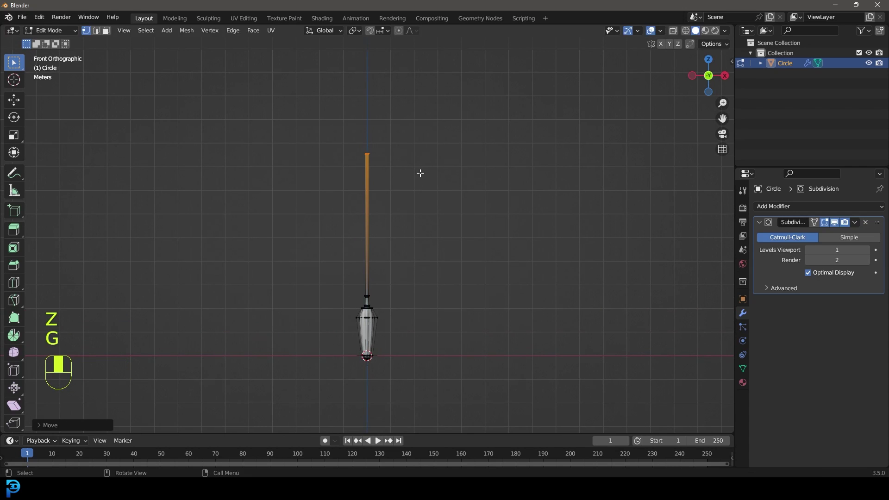
{"action": "mouse_move", "coordinate": [428, 186]}
{"action": "middle_mouse_down", "text": "shift"}
{"action": "mouse_move", "coordinate": [432, 208]}
{"action": "mouse_move", "coordinate": [438, 196]}
{"action": "middle_mouse_up", "text": "shift"}
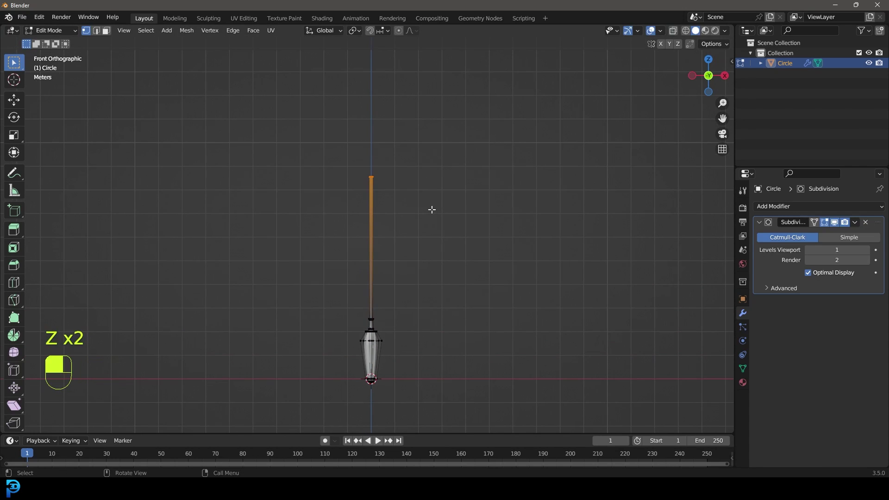
{"action": "key", "text": "g"}
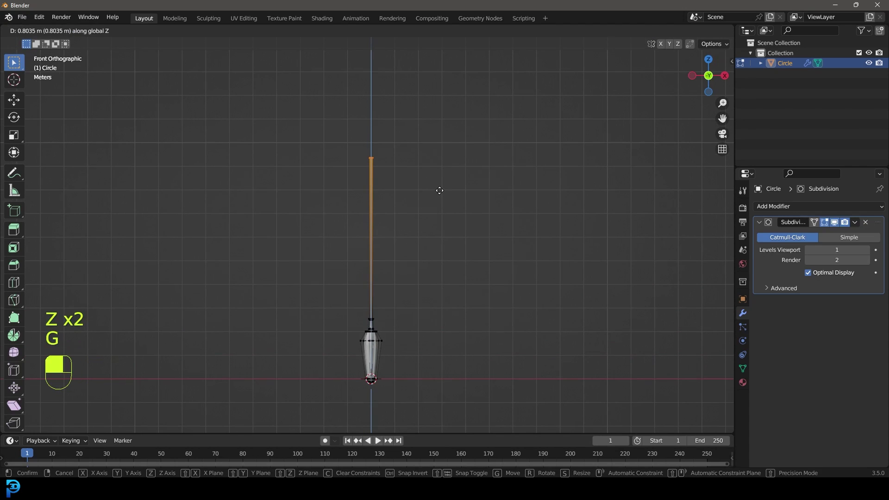
{"action": "left_click", "coordinate": [439, 191]}
Step: Extrude the stem's top ring slightly along Z and scale the new ring outward to start a bulged tip
{"action": "scroll", "coordinate": [432, 278], "scroll_direction": "up", "scroll_amount": 5}
{"action": "key", "text": "e"}
{"action": "middle_click", "coordinate": [457, 283]}
{"action": "left_click", "coordinate": [460, 287]}
{"action": "scroll", "coordinate": [462, 284], "scroll_direction": "up", "scroll_amount": 4}
{"action": "middle_click_drag", "start_coordinate": [479, 234], "coordinate": [422, 256], "text": "shift"}
{"action": "key", "text": "s"}
{"action": "left_click", "coordinate": [453, 269]}
Step: Extrude two more rings upward from the bulge, scaling each inward to round off the stem's tip
{"action": "key", "text": "e"}
{"action": "left_click", "coordinate": [469, 256]}
{"action": "key", "text": "s"}
{"action": "left_click", "coordinate": [463, 248]}
{"action": "key", "text": "e"}
{"action": "left_click", "coordinate": [470, 242]}
{"action": "key", "text": "s"}
{"action": "left_click", "coordinate": [428, 230]}
Step: Switch to wireframe and lower the tip's uppermost ring slightly along Z to flatten the cap
{"action": "key", "text": "z"}
{"action": "left_click", "coordinate": [375, 230]}
{"action": "scroll", "coordinate": [419, 208], "scroll_direction": "up", "scroll_amount": 7}
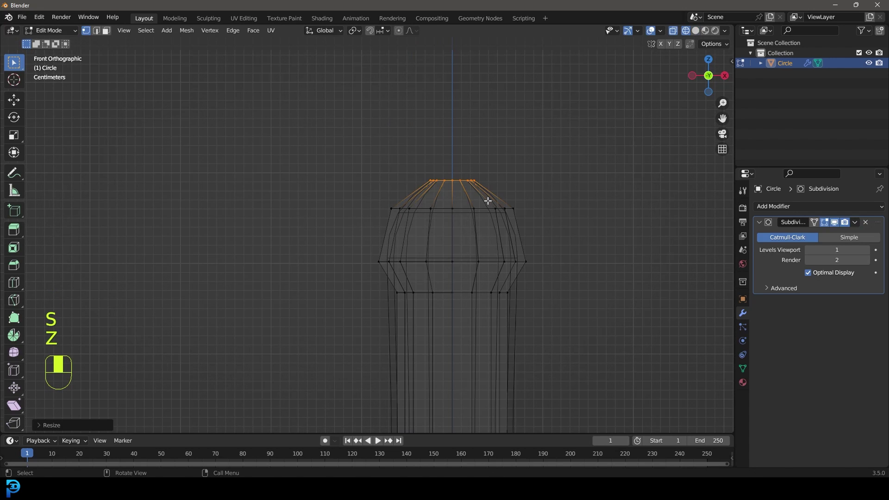
{"action": "key", "text": "g"}
{"action": "middle_click", "coordinate": [489, 206]}
{"action": "left_click", "coordinate": [489, 210]}
Step: Fill the opening at the stem's tip with a face and add an edge loop to the stem just below the bulge
{"action": "middle_click_drag", "start_coordinate": [489, 210], "coordinate": [467, 249]}
{"action": "scroll", "coordinate": [467, 249], "scroll_direction": "down", "scroll_amount": 8}
{"action": "middle_click_drag", "start_coordinate": [457, 288], "coordinate": [460, 274], "text": "shift"}
{"action": "scroll", "coordinate": [455, 285], "scroll_direction": "up", "scroll_amount": 6}
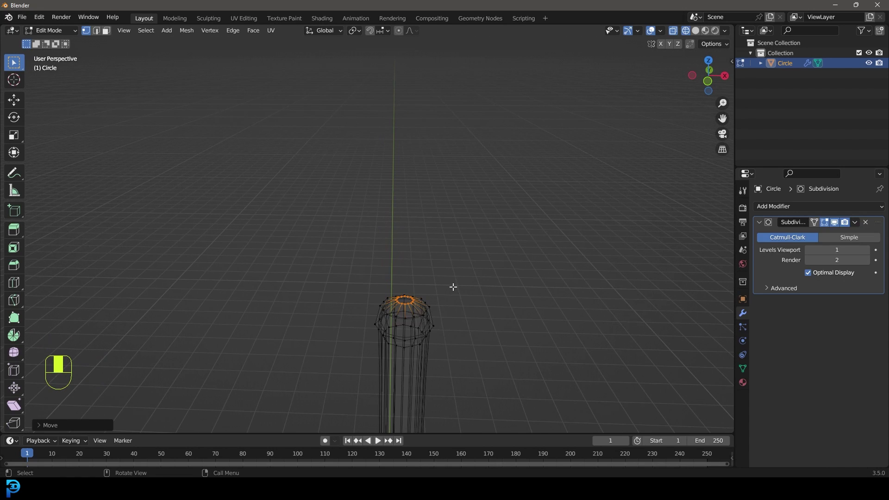
{"action": "key", "text": "f"}
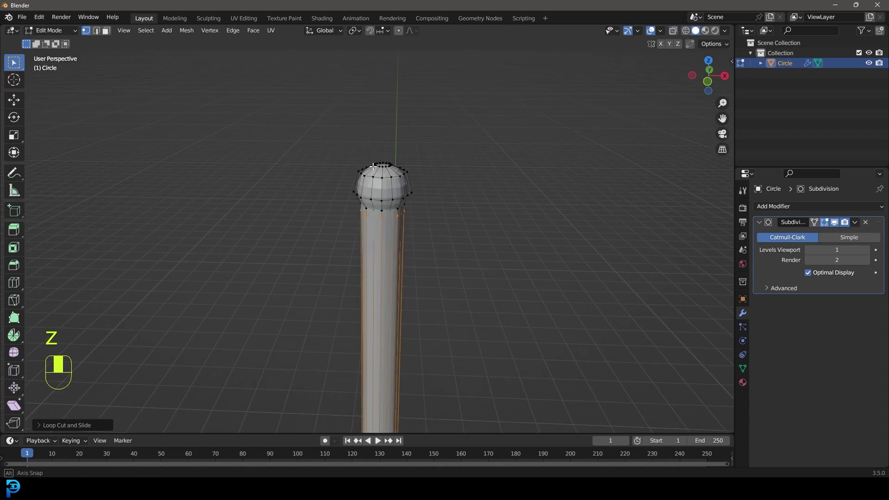
{"action": "mouse_move", "coordinate": [385, 163]}
{"action": "middle_mouse_down"}
{"action": "mouse_move", "coordinate": [341, 179]}
{"action": "mouse_move", "coordinate": [366, 173]}
{"action": "mouse_move", "coordinate": [378, 220]}
{"action": "middle_mouse_up"}
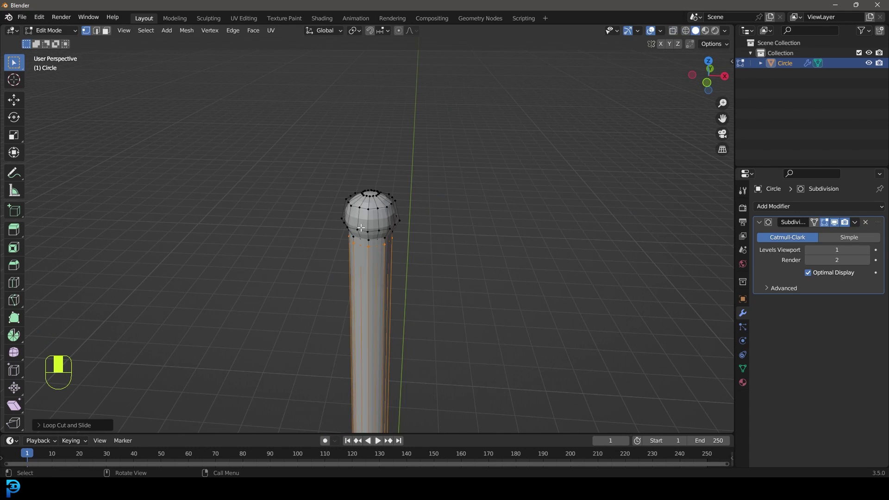
Step: Select the upper rings of the stem's tip in wireframe front view and scale them up to about 1.68
{"action": "key", "text": "KP_1"}
{"action": "key", "text": "z"}
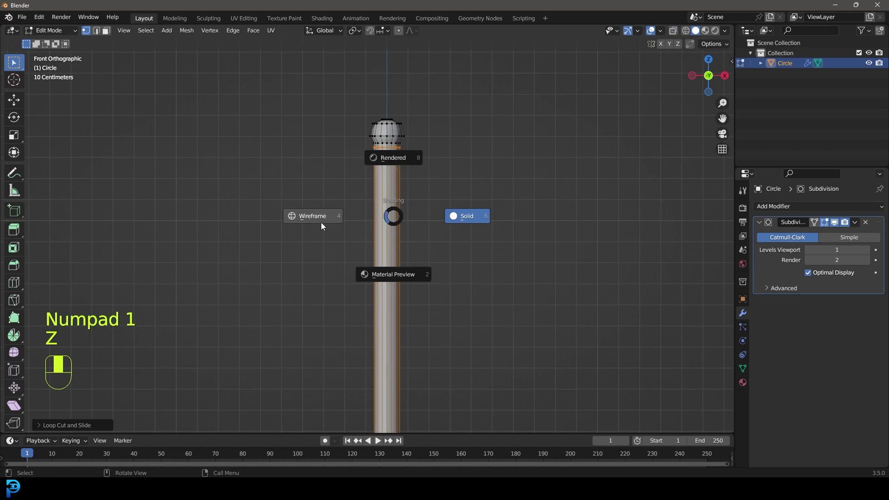
{"action": "left_click", "coordinate": [320, 222]}
{"action": "key", "text": "shift+b"}
{"action": "left_click_drag", "start_coordinate": [285, 156], "coordinate": [398, 215]}
{"action": "key", "text": "s"}
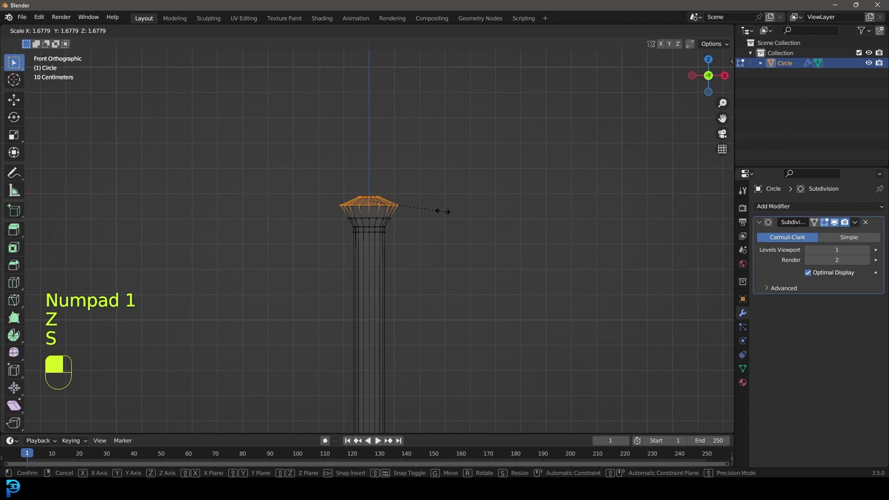
{"action": "left_click", "coordinate": [305, 162]}
Step: Scale all rings at the stem's upper end slightly wider, and return to Object Mode with solid shading
{"action": "left_click_drag", "start_coordinate": [278, 147], "coordinate": [422, 232]}
{"action": "key", "text": "s"}
{"action": "left_click", "coordinate": [432, 224]}
{"action": "key", "text": "Tab"}
{"action": "scroll", "coordinate": [404, 284], "scroll_direction": "down", "scroll_amount": 15}
{"action": "middle_click_drag", "start_coordinate": [399, 327], "coordinate": [404, 298], "text": "shift"}
{"action": "scroll", "coordinate": [404, 298], "scroll_direction": "up", "scroll_amount": 3}
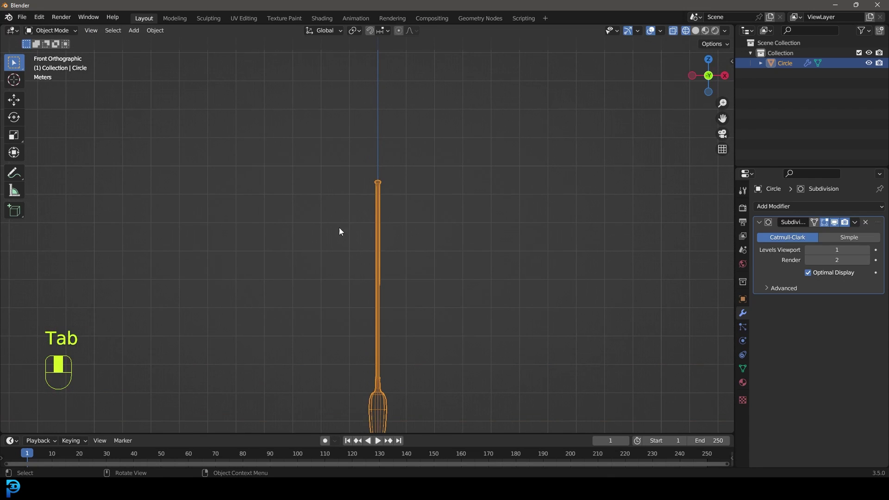
{"action": "scroll", "coordinate": [387, 196], "scroll_direction": "down", "scroll_amount": 2}
{"action": "key", "text": "z"}
{"action": "middle_click_drag", "start_coordinate": [418, 276], "coordinate": [439, 196], "text": "shift"}
{"action": "scroll", "coordinate": [417, 257], "scroll_direction": "up", "scroll_amount": 5}
Step: Create a material named seed pod and give it a dark red viewport display colour
{"action": "left_click", "coordinate": [743, 383]}
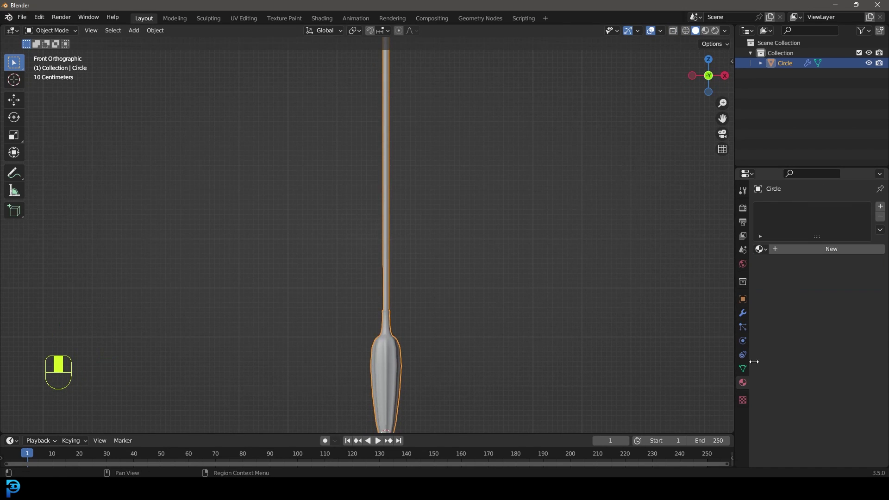
{"action": "left_click", "coordinate": [815, 249]}
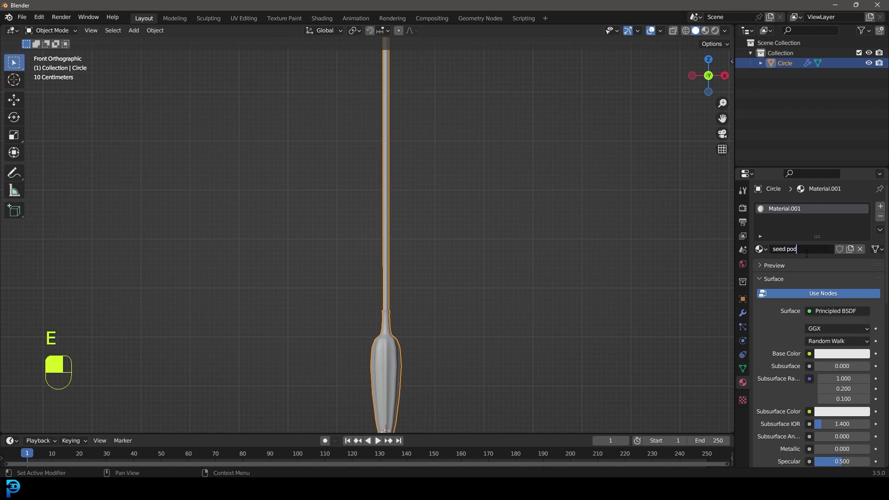
{"action": "left_click", "coordinate": [777, 279]}
{"action": "left_click", "coordinate": [774, 306]}
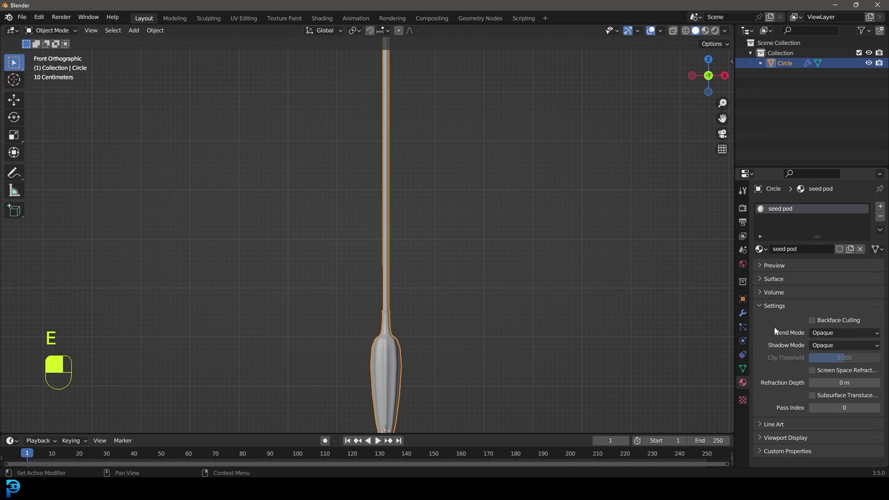
{"action": "left_click", "coordinate": [782, 438]}
{"action": "left_click", "coordinate": [835, 452]}
{"action": "left_click", "coordinate": [817, 365]}
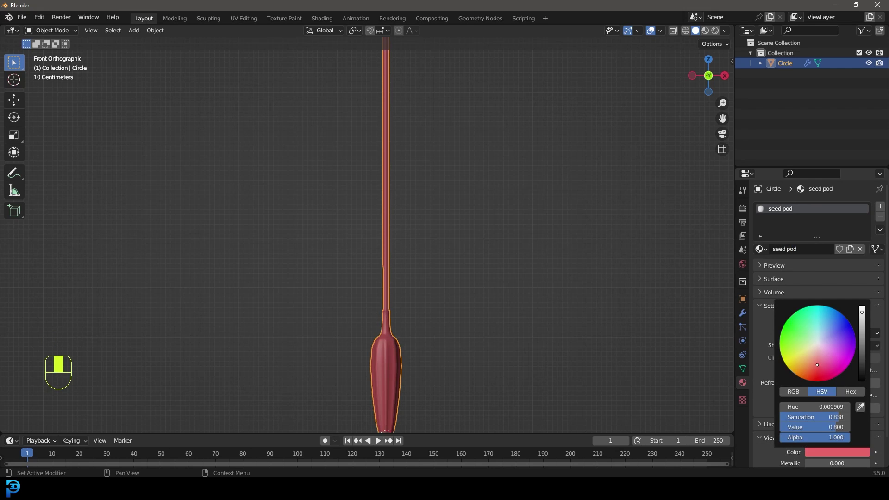
{"action": "left_click", "coordinate": [861, 348]}
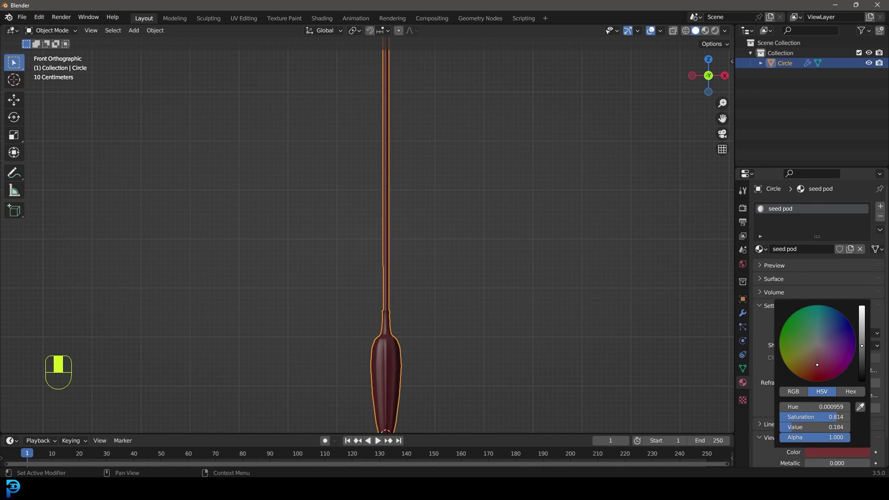
Step: Add a second material slot with a new material named seed stem
{"action": "left_click", "coordinate": [880, 206]}
{"action": "left_click", "coordinate": [799, 267]}
{"action": "left_click", "coordinate": [804, 270]}
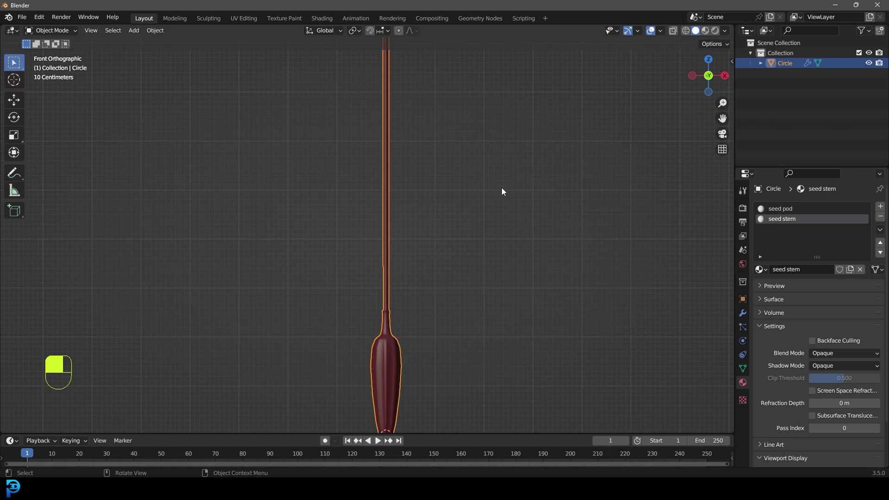
Step: Select all the linked stem geometry in Edit Mode and assign the seed stem material to it
{"action": "key", "text": "z"}
{"action": "key", "text": "Tab"}
{"action": "left_click_drag", "start_coordinate": [339, 98], "coordinate": [461, 162]}
{"action": "key", "text": "ctrl+l"}
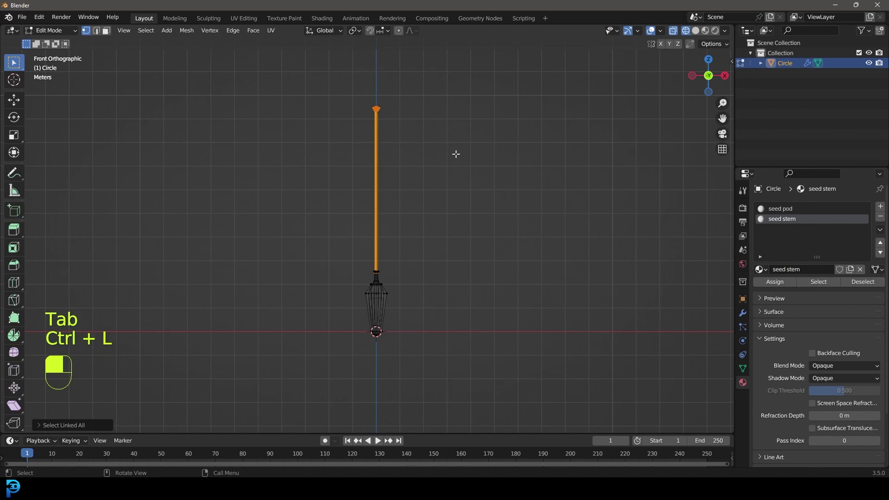
{"action": "scroll", "coordinate": [368, 256], "scroll_direction": "up", "scroll_amount": 5}
{"action": "key", "text": "z"}
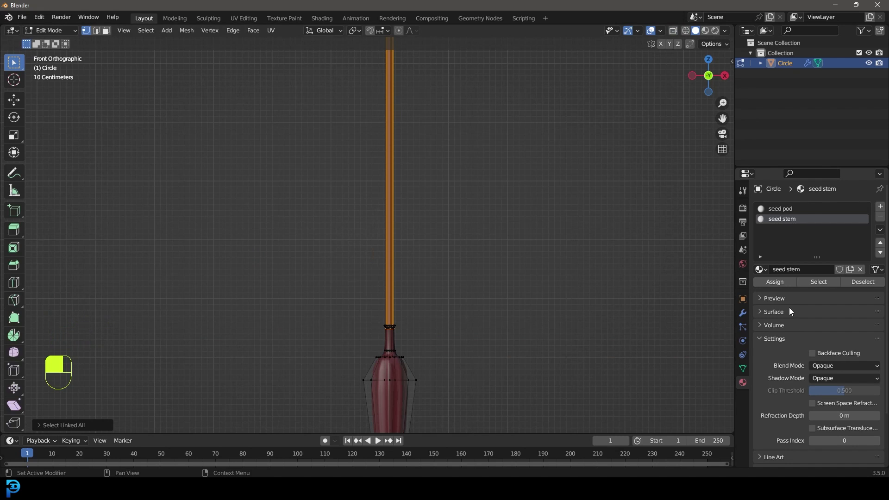
{"action": "left_click", "coordinate": [775, 283]}
{"action": "key", "text": "Tab"}
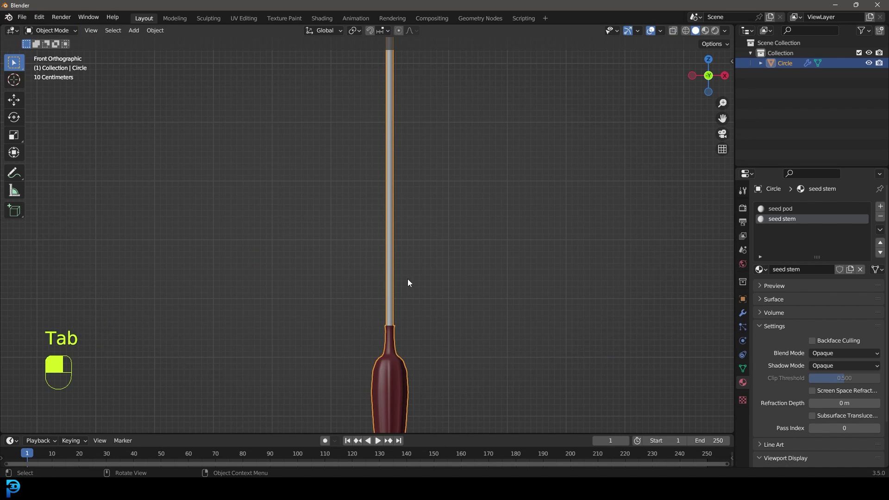
Step: Set the seed stem material's viewport display colour to pale yellow with hue 0.149 and saturation 0.719
{"action": "scroll", "coordinate": [804, 377], "scroll_direction": "down", "scroll_amount": 3}
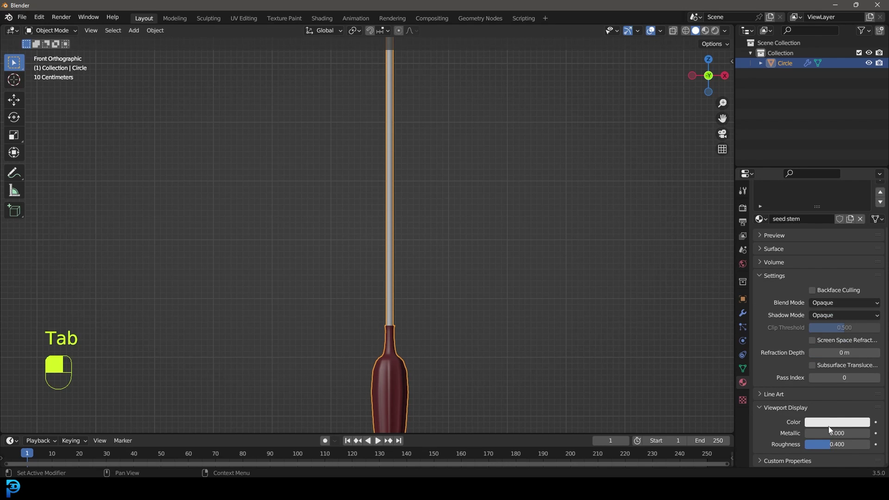
{"action": "left_click", "coordinate": [828, 422]}
{"action": "left_click_drag", "start_coordinate": [829, 335], "coordinate": [803, 319]}
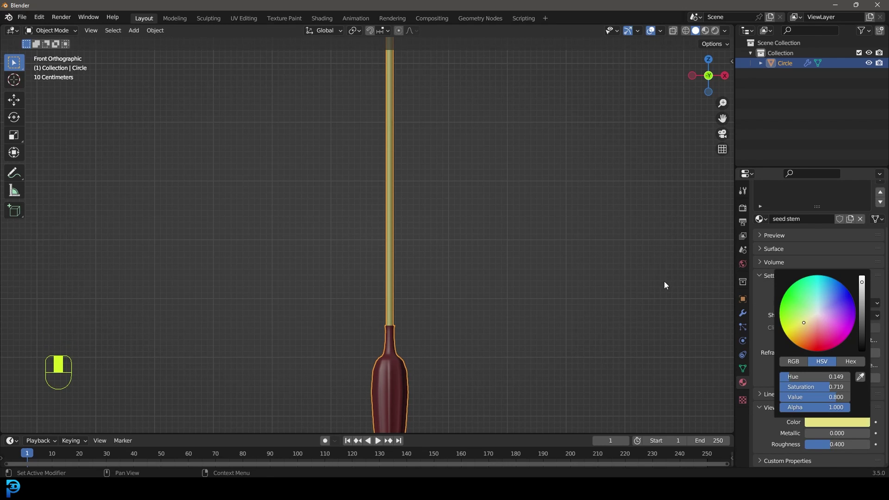
{"action": "scroll", "coordinate": [416, 208], "scroll_direction": "down", "scroll_amount": 4}
{"action": "middle_click_drag", "start_coordinate": [416, 209], "coordinate": [422, 252], "text": "shift"}
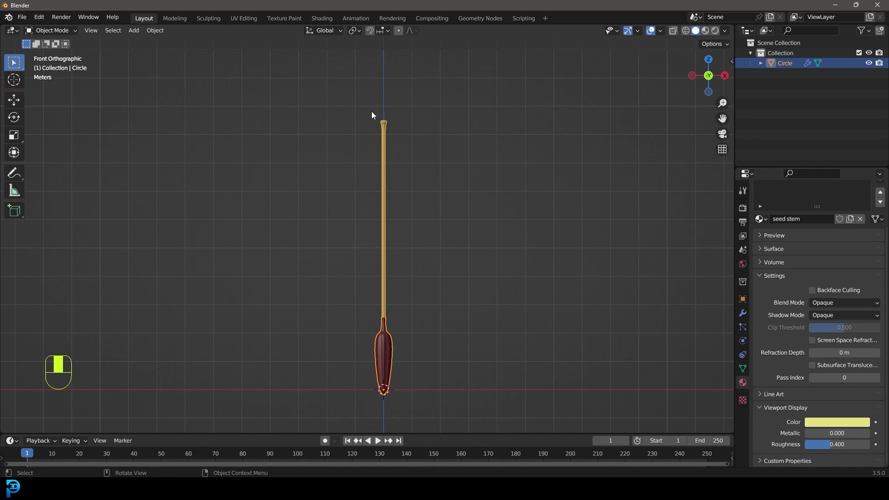
Step: Add a new vertex group to the seed mesh
{"action": "scroll", "coordinate": [416, 133], "scroll_direction": "down", "scroll_amount": 3, "text": "shift"}
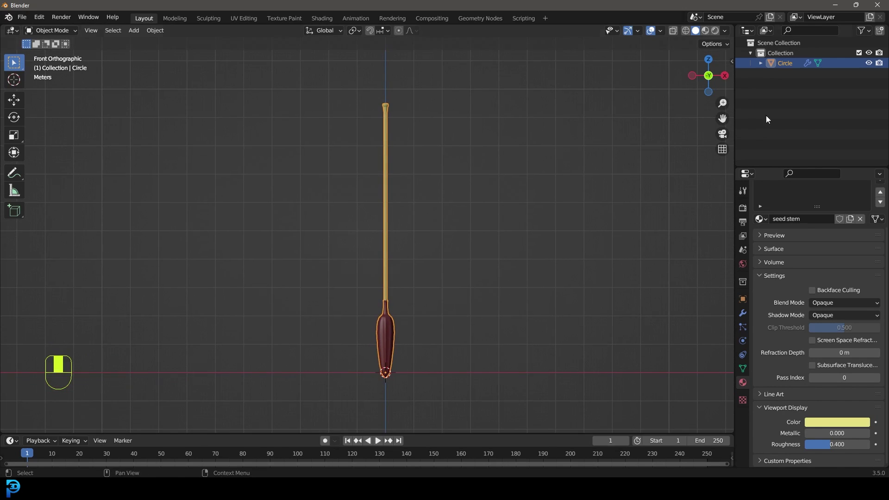
{"action": "left_click", "coordinate": [742, 366]}
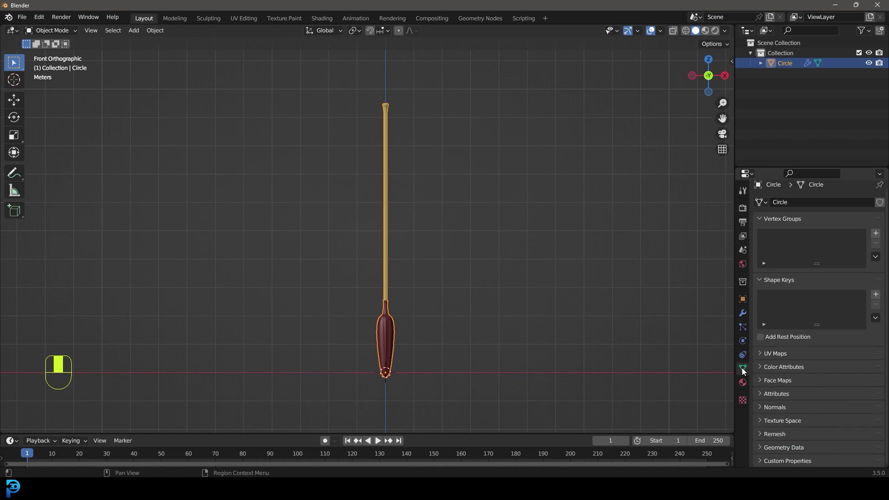
{"action": "left_click", "coordinate": [876, 234]}
Step: Select the vertices at the stem's tip in wireframe and assign them to the vertex group with weight 1.000
{"action": "middle_click_drag", "start_coordinate": [481, 191], "coordinate": [482, 278], "text": "shift"}
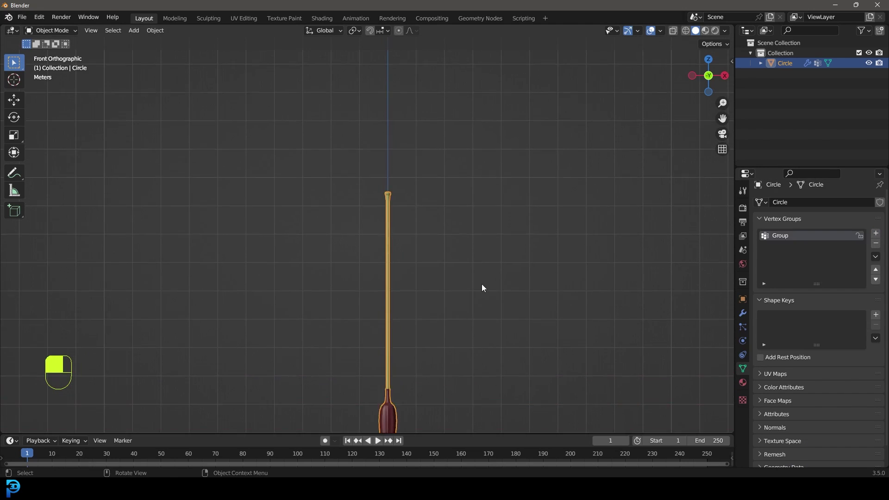
{"action": "scroll", "coordinate": [463, 226], "scroll_direction": "up", "scroll_amount": 4}
{"action": "key", "text": "Tab"}
{"action": "key", "text": "z"}
{"action": "left_click", "coordinate": [366, 154]}
{"action": "middle_click_drag", "start_coordinate": [365, 153], "coordinate": [340, 210], "text": "shift"}
{"action": "scroll", "coordinate": [339, 212], "scroll_direction": "up", "scroll_amount": 4}
{"action": "left_click_drag", "start_coordinate": [269, 110], "coordinate": [493, 229]}
{"action": "scroll", "coordinate": [448, 216], "scroll_direction": "down", "scroll_amount": 2}
{"action": "scroll", "coordinate": [448, 215], "scroll_direction": "down", "scroll_amount": 6}
{"action": "middle_click_drag", "start_coordinate": [447, 215], "coordinate": [381, 212]}
{"action": "scroll", "coordinate": [381, 212], "scroll_direction": "up", "scroll_amount": 6}
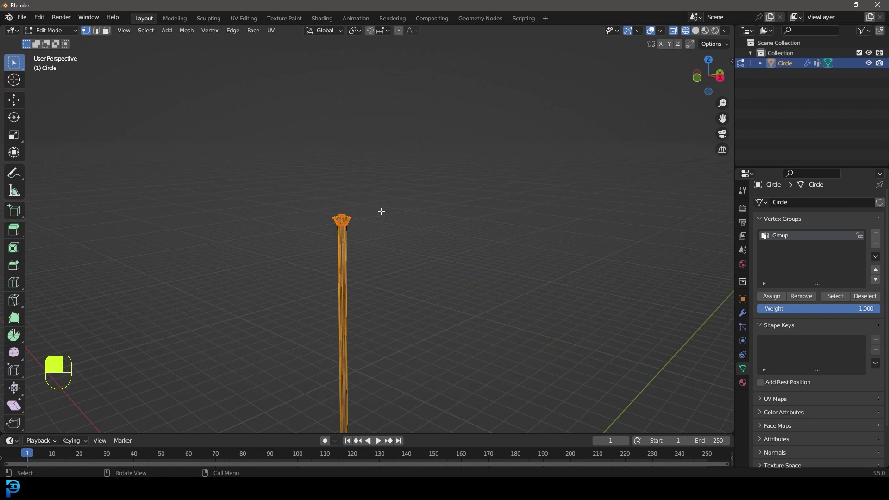
{"action": "left_click", "coordinate": [775, 295]}
{"action": "key", "text": "Tab"}
{"action": "middle_click_drag", "start_coordinate": [390, 231], "coordinate": [404, 248]}
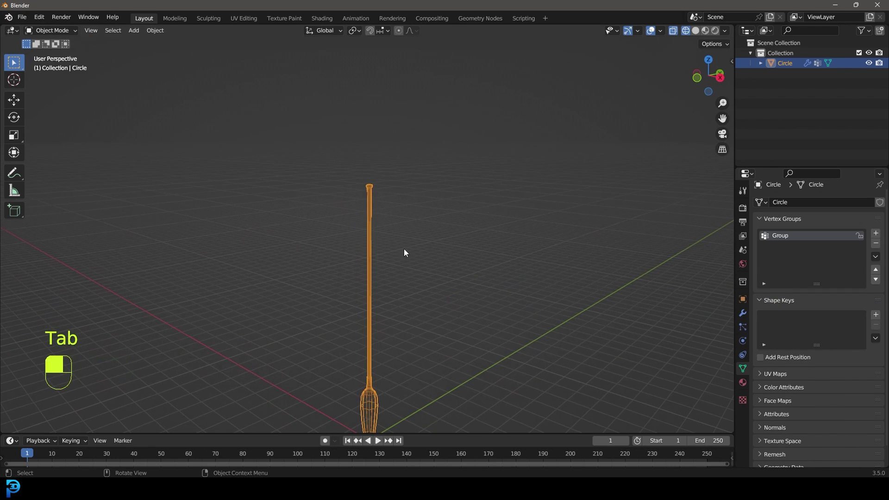
Step: Add a particle system to the seed and set its type to Hair
{"action": "left_click", "coordinate": [745, 327]}
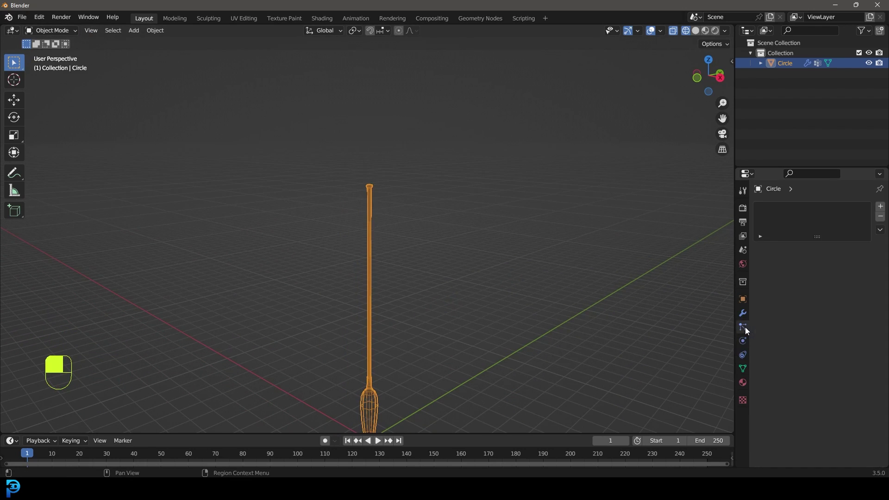
{"action": "left_click", "coordinate": [880, 207]}
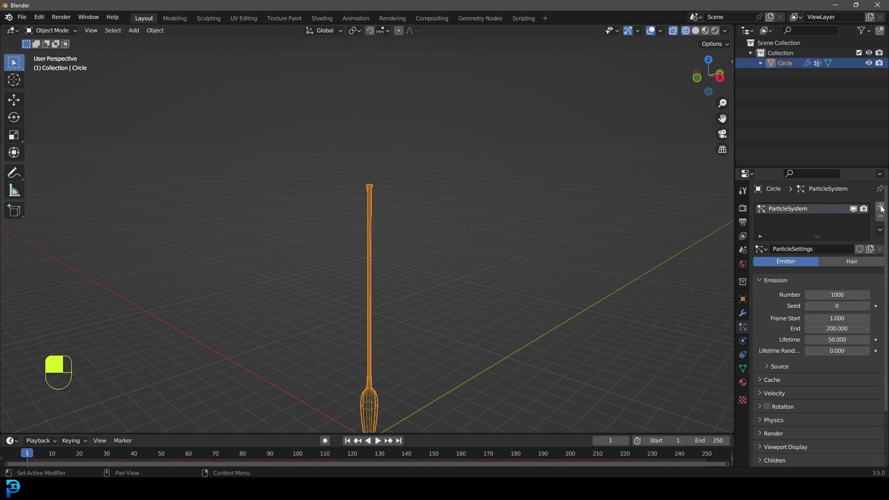
{"action": "left_click", "coordinate": [842, 261]}
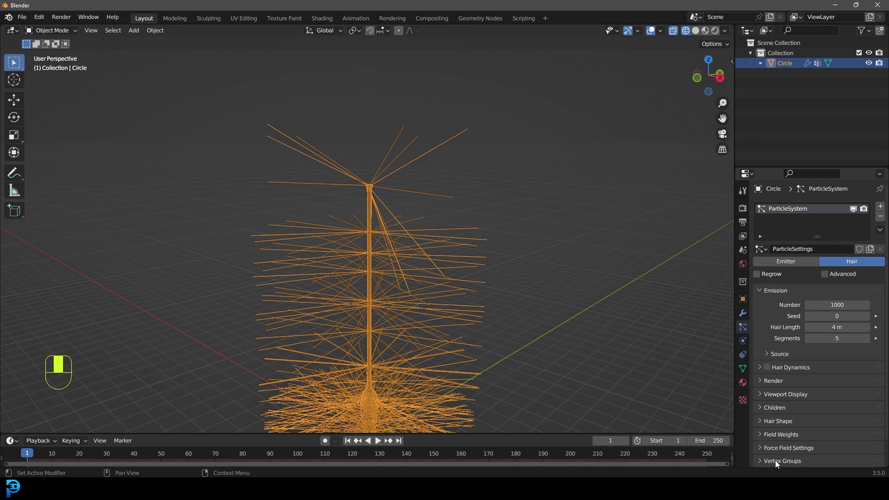
Step: Limit the hair particle system's density to the vertex group named Group
{"action": "scroll", "coordinate": [774, 460], "scroll_direction": "down", "scroll_amount": 2}
{"action": "left_click", "coordinate": [783, 435]}
{"action": "scroll", "coordinate": [807, 432], "scroll_direction": "down", "scroll_amount": 4}
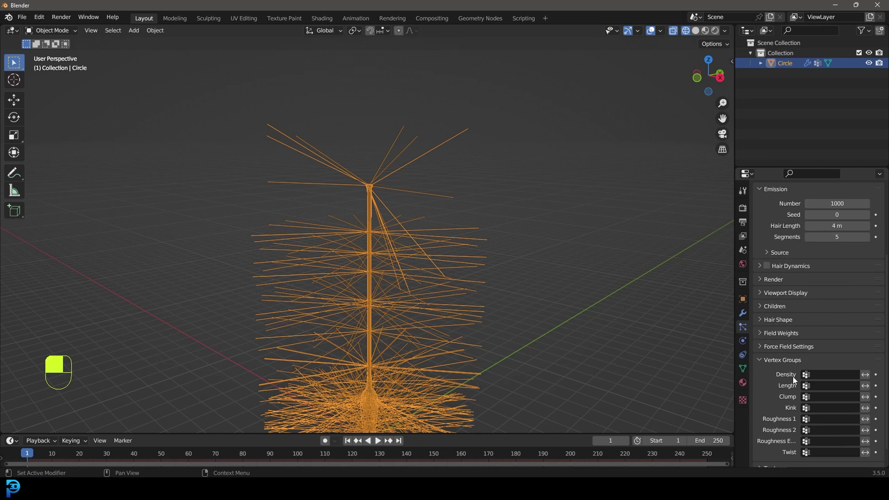
{"action": "left_click", "coordinate": [823, 373]}
{"action": "left_click", "coordinate": [796, 269]}
{"action": "middle_click_drag", "start_coordinate": [363, 266], "coordinate": [430, 273]}
{"action": "scroll", "coordinate": [430, 274], "scroll_direction": "up", "scroll_amount": 2}
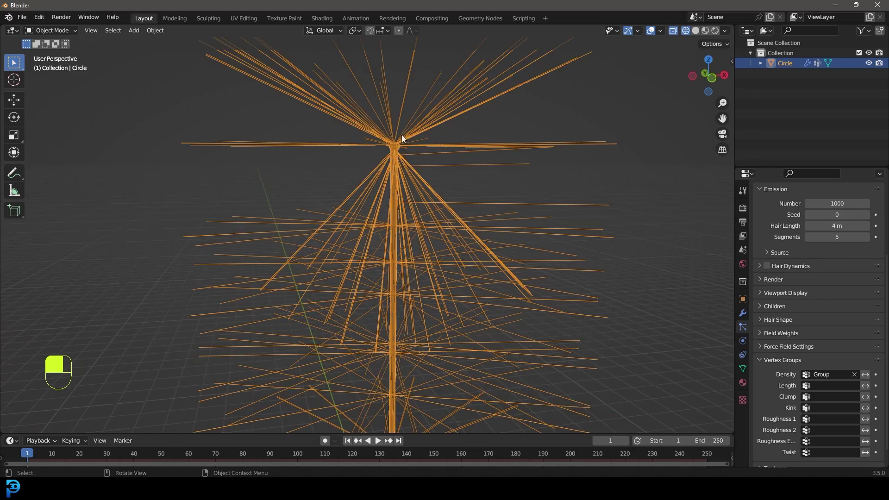
Step: Select the stem vertices just below the flared tip in front view and remove them from the vertex group
{"action": "key", "text": "Tab"}
{"action": "key", "text": "KP_1"}
{"action": "middle_click_drag", "start_coordinate": [387, 212], "coordinate": [411, 193], "text": "shift"}
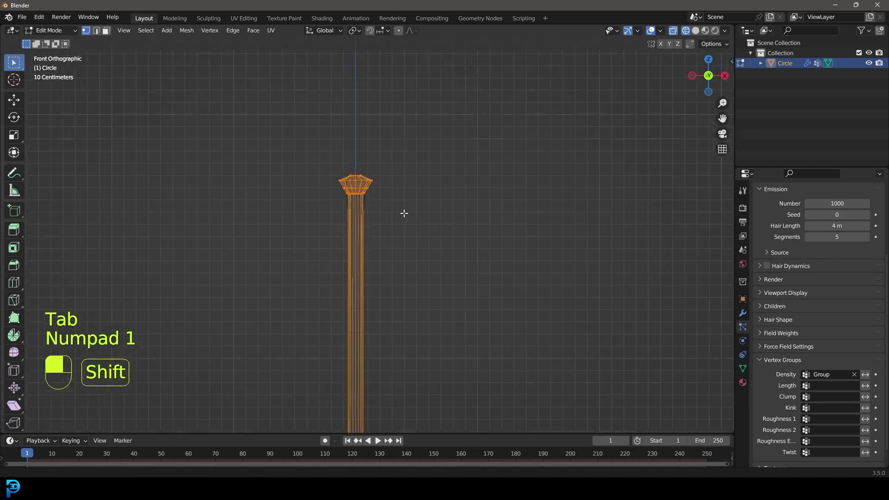
{"action": "scroll", "coordinate": [411, 193], "scroll_direction": "up", "scroll_amount": 8}
{"action": "middle_click_drag", "start_coordinate": [403, 262], "coordinate": [330, 257], "text": "shift"}
{"action": "scroll", "coordinate": [330, 256], "scroll_direction": "up", "scroll_amount": 4}
{"action": "left_click_drag", "start_coordinate": [183, 332], "coordinate": [442, 243]}
{"action": "left_click", "coordinate": [742, 369]}
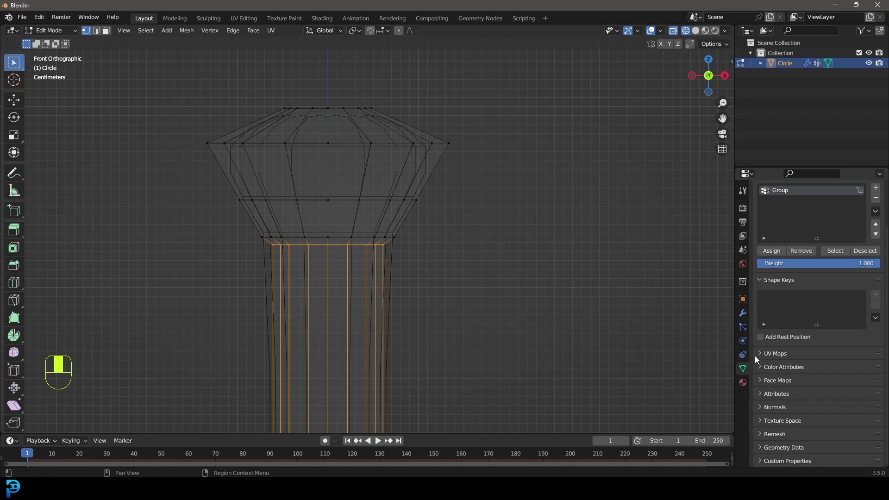
Step: Assign all vertices of the stem's flared tip to the vertex group with weight 1.000, and return to solid shading in Object Mode
{"action": "left_click_drag", "start_coordinate": [175, 106], "coordinate": [486, 242]}
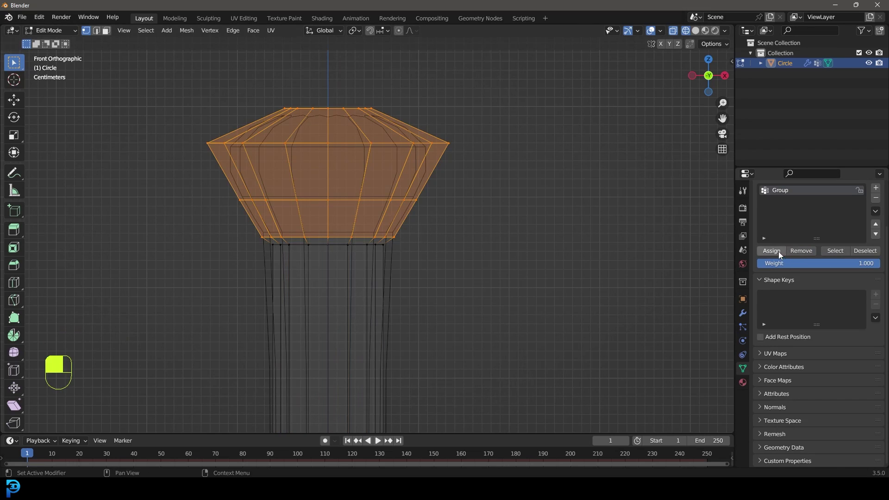
{"action": "key", "text": "Tab"}
{"action": "scroll", "coordinate": [403, 267], "scroll_direction": "down", "scroll_amount": 11}
{"action": "middle_click_drag", "start_coordinate": [396, 275], "coordinate": [347, 285]}
{"action": "key", "text": "z"}
{"action": "left_click", "coordinate": [451, 284]}
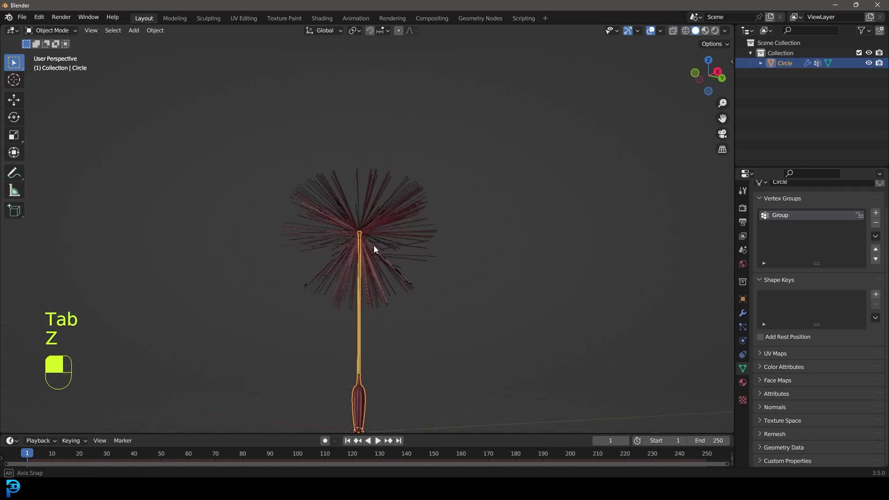
{"action": "scroll", "coordinate": [362, 204], "scroll_direction": "up", "scroll_amount": 4}
{"action": "scroll", "coordinate": [362, 232], "scroll_direction": "up", "scroll_amount": 2}
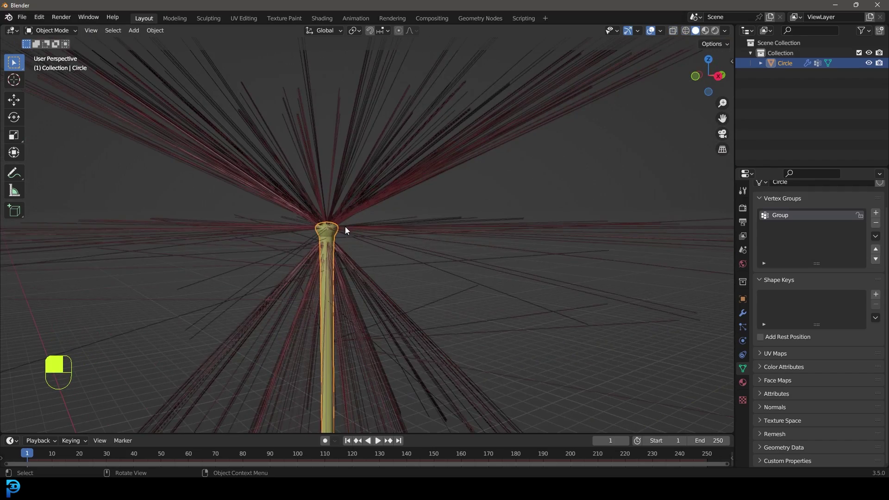
Step: Remove the lowest vertex ring of the flared tip from the vertex group, then return to solid shading in Object Mode
{"action": "key", "text": "Tab"}
{"action": "scroll", "coordinate": [324, 246], "scroll_direction": "up", "scroll_amount": 6}
{"action": "key", "text": "alt+a"}
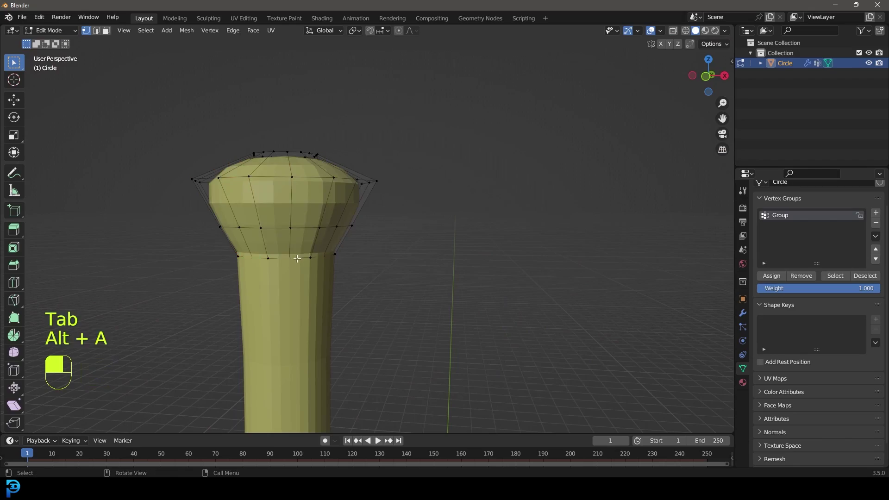
{"action": "key", "text": "z"}
{"action": "left_click_drag", "start_coordinate": [212, 298], "coordinate": [368, 242]}
{"action": "left_click", "coordinate": [799, 276]}
{"action": "key", "text": "Tab"}
{"action": "key", "text": "z"}
{"action": "left_click", "coordinate": [493, 265]}
{"action": "mouse_move", "coordinate": [425, 243]}
{"action": "middle_mouse_down"}
{"action": "mouse_move", "coordinate": [389, 256]}
{"action": "mouse_move", "coordinate": [379, 293]}
{"action": "mouse_move", "coordinate": [423, 274]}
{"action": "mouse_move", "coordinate": [435, 243]}
{"action": "middle_mouse_up"}
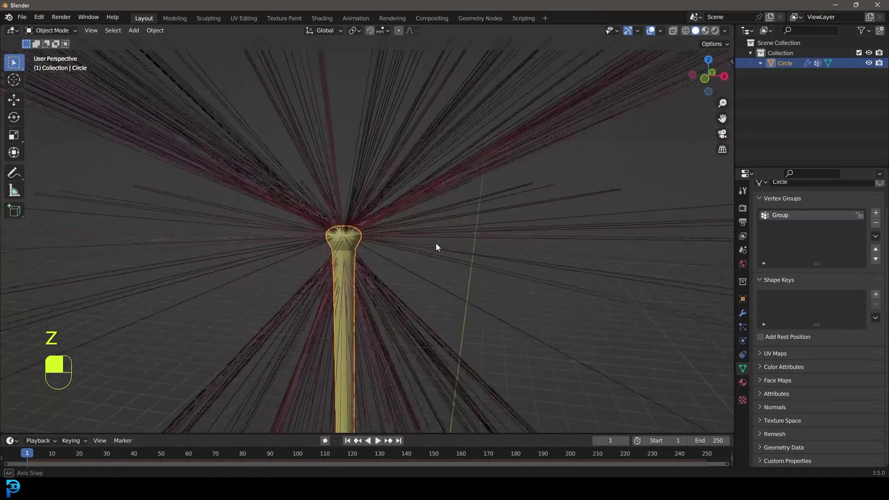
Step: Display the face normals on the stem's tip in Edit Mode
{"action": "scroll", "coordinate": [327, 263], "scroll_direction": "up", "scroll_amount": 3}
{"action": "key", "text": "Tab"}
{"action": "scroll", "coordinate": [349, 209], "scroll_direction": "up", "scroll_amount": 2}
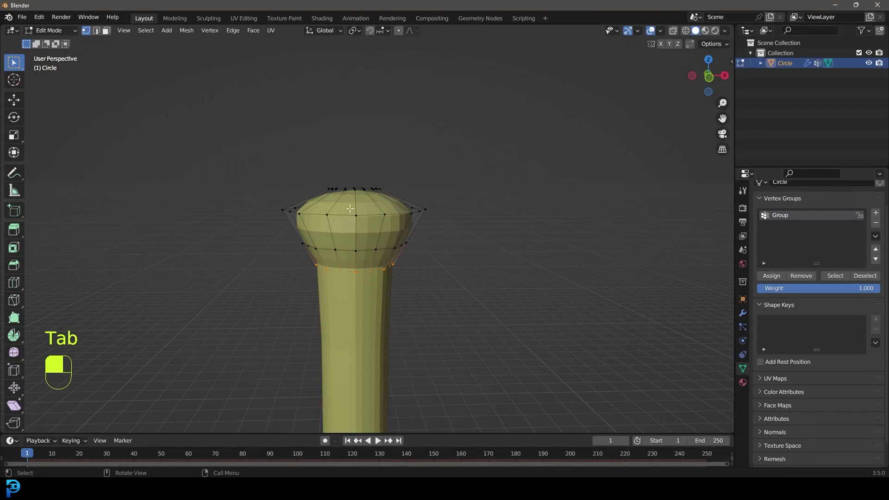
{"action": "left_click", "coordinate": [660, 31]}
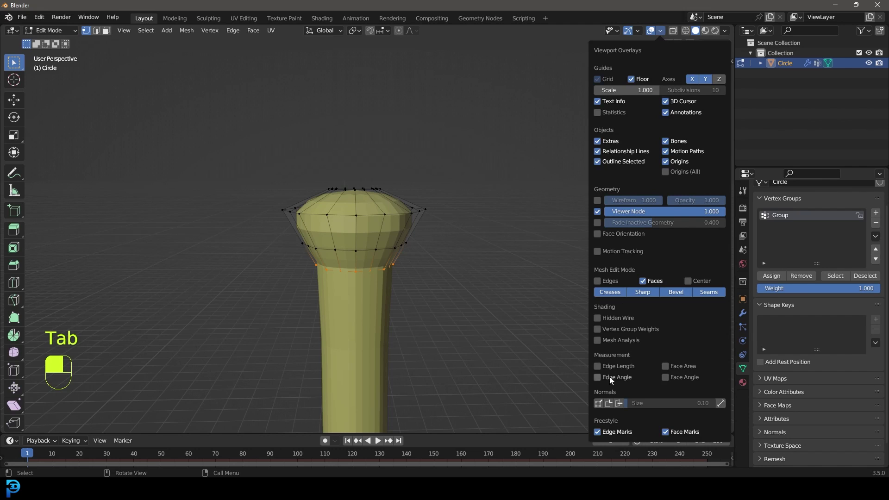
{"action": "left_click", "coordinate": [619, 403]}
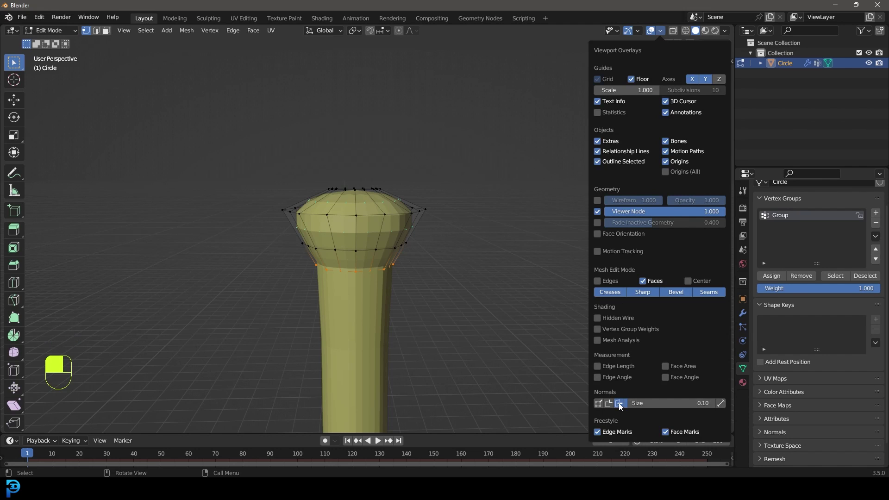
Step: Recalculate the normals of the whole seed mesh to the outside and return to Object Mode
{"action": "key", "text": "z"}
{"action": "key", "text": "a"}
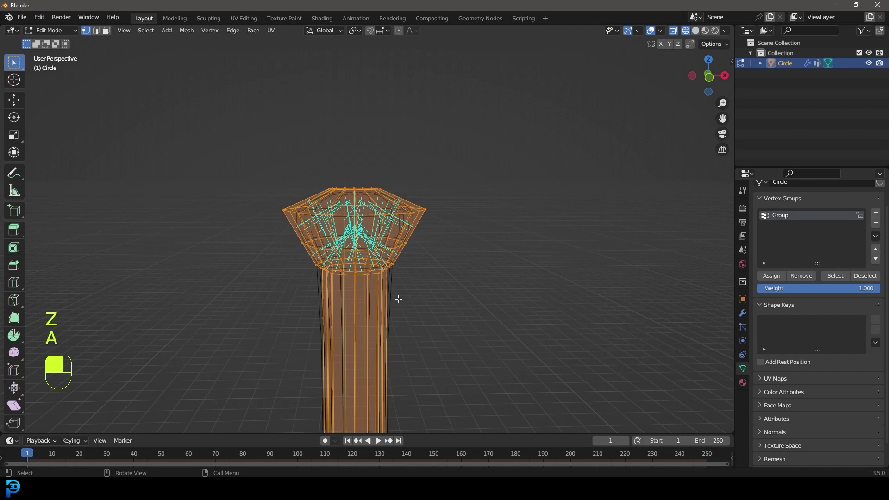
{"action": "key", "text": "alt+n"}
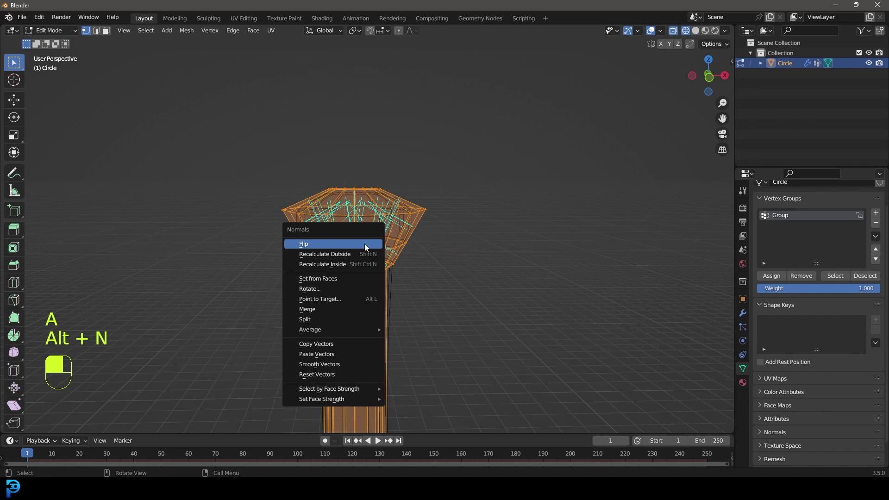
{"action": "left_click", "coordinate": [358, 254]}
{"action": "scroll", "coordinate": [342, 206], "scroll_direction": "up", "scroll_amount": 5}
{"action": "key", "text": "z"}
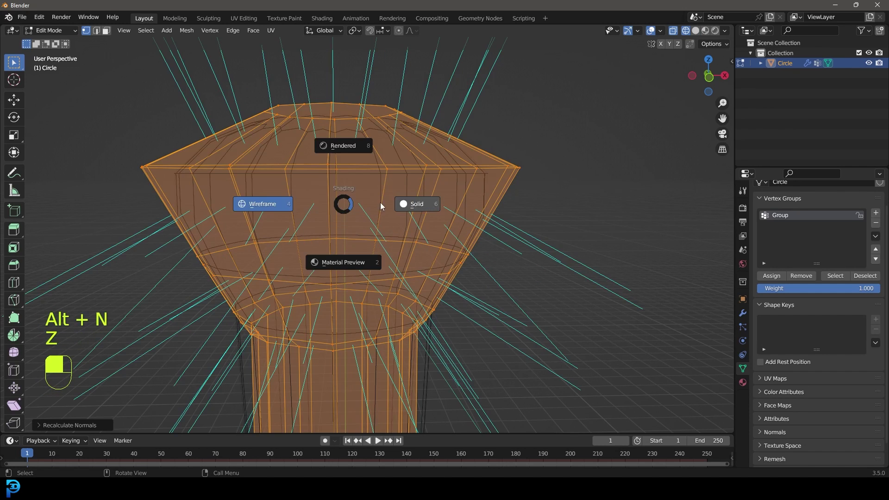
{"action": "left_click", "coordinate": [427, 195]}
{"action": "scroll", "coordinate": [434, 150], "scroll_direction": "down", "scroll_amount": 5}
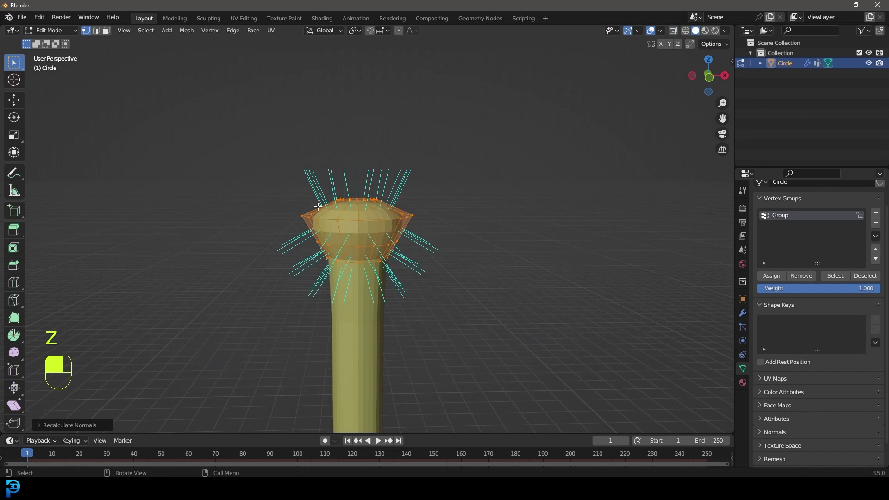
{"action": "left_click", "coordinate": [46, 30]}
{"action": "left_click", "coordinate": [54, 41]}
{"action": "scroll", "coordinate": [395, 229], "scroll_direction": "down", "scroll_amount": 6}
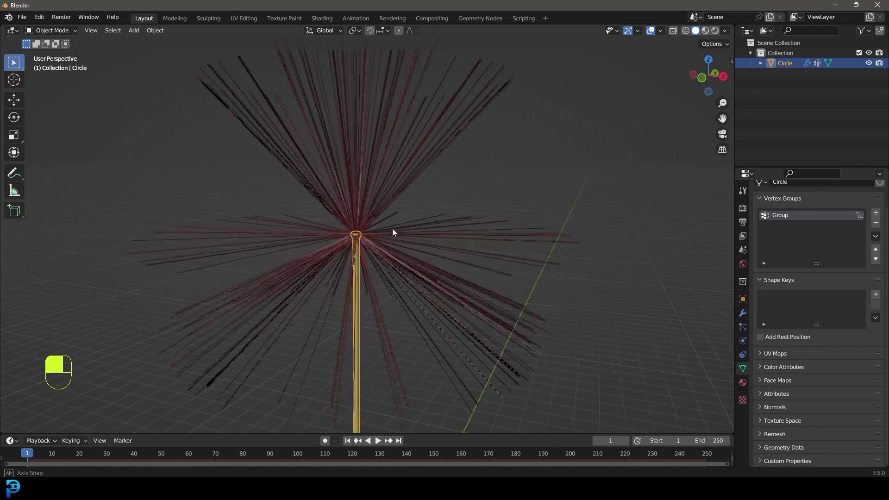
{"action": "mouse_move", "coordinate": [390, 227]}
{"action": "middle_mouse_down"}
{"action": "mouse_move", "coordinate": [347, 243]}
{"action": "mouse_move", "coordinate": [384, 235]}
{"action": "mouse_move", "coordinate": [385, 227]}
{"action": "middle_mouse_up"}
{"action": "scroll", "coordinate": [385, 227], "scroll_direction": "up", "scroll_amount": 5}
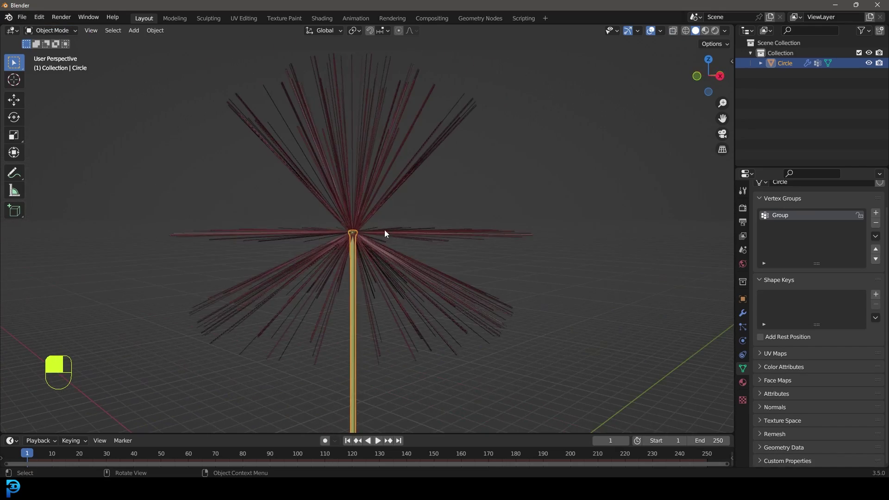
{"action": "scroll", "coordinate": [360, 234], "scroll_direction": "up", "scroll_amount": 4}
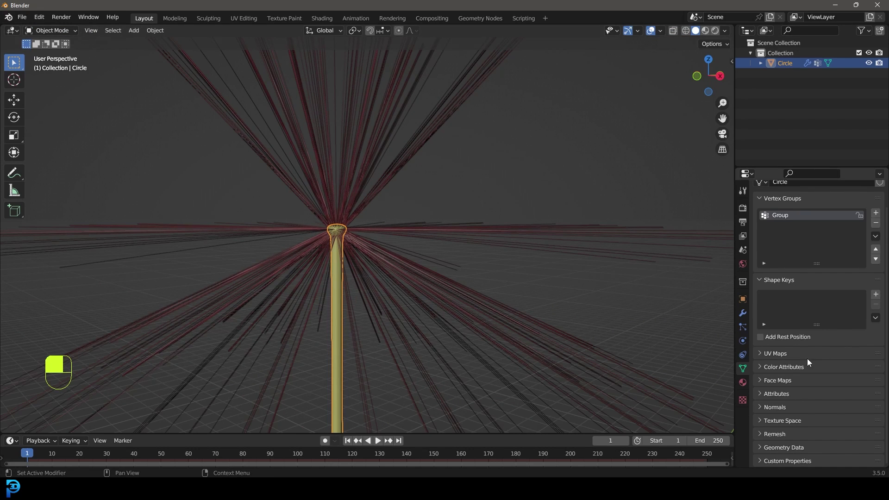
Step: Add a third material slot to the seed with a new material named fluff
{"action": "left_click", "coordinate": [743, 382]}
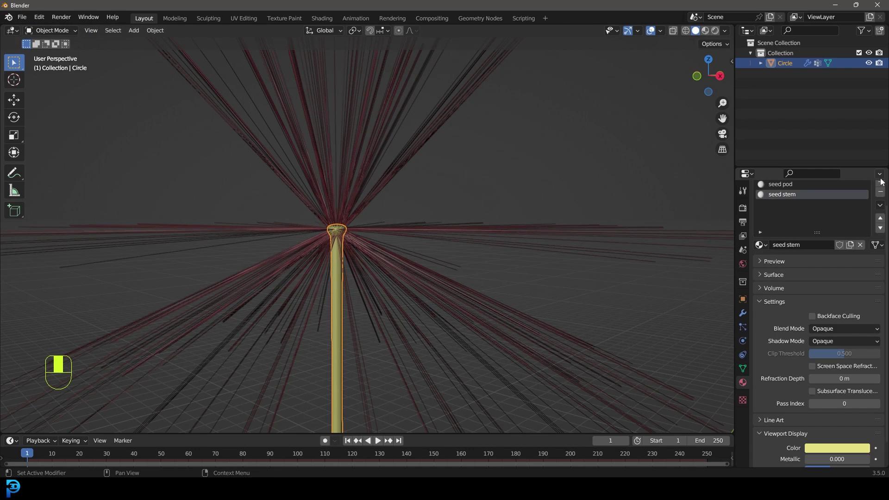
{"action": "scroll", "coordinate": [882, 181], "scroll_direction": "up", "scroll_amount": 2}
{"action": "left_click", "coordinate": [879, 206]}
{"action": "left_click", "coordinate": [811, 272]}
{"action": "left_click", "coordinate": [793, 269]}
{"action": "type", "text": "fluff"}
{"action": "key", "text": "Return"}
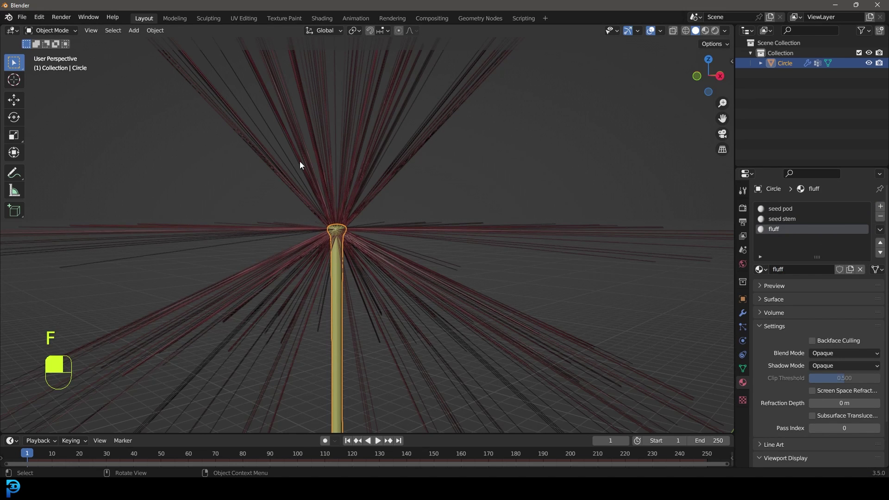
{"action": "left_click", "coordinate": [770, 326]}
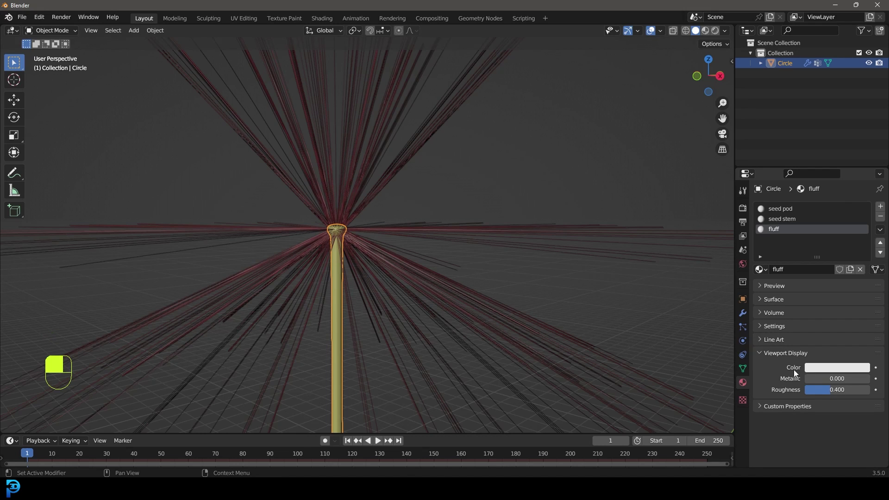
{"action": "middle_click_drag", "start_coordinate": [555, 301], "coordinate": [533, 218]}
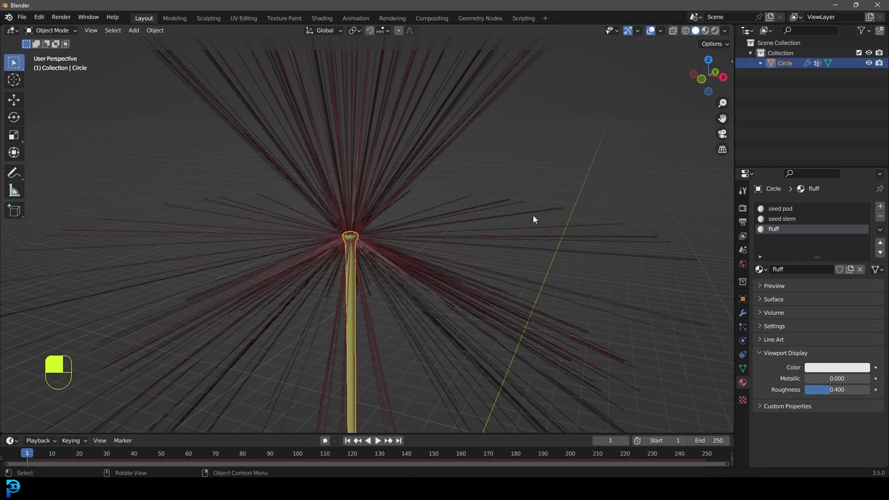
Step: Set the hair particle system's render material to fluff
{"action": "left_click", "coordinate": [742, 327]}
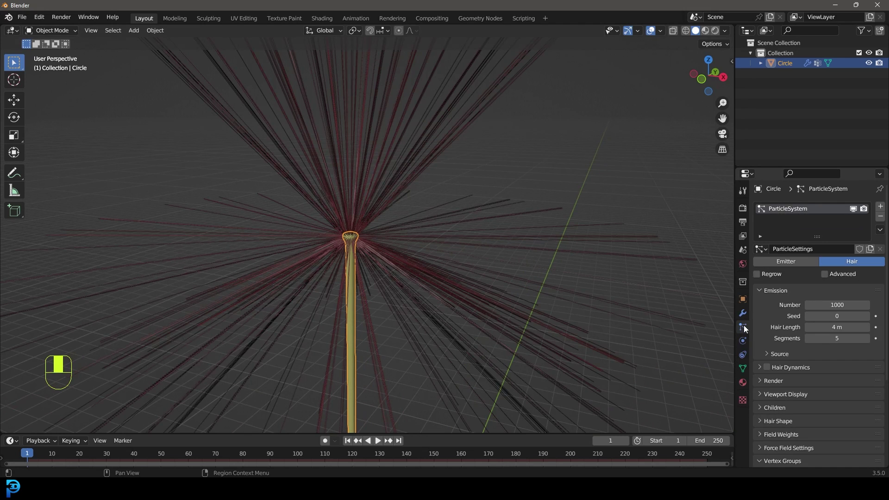
{"action": "left_click", "coordinate": [775, 379]}
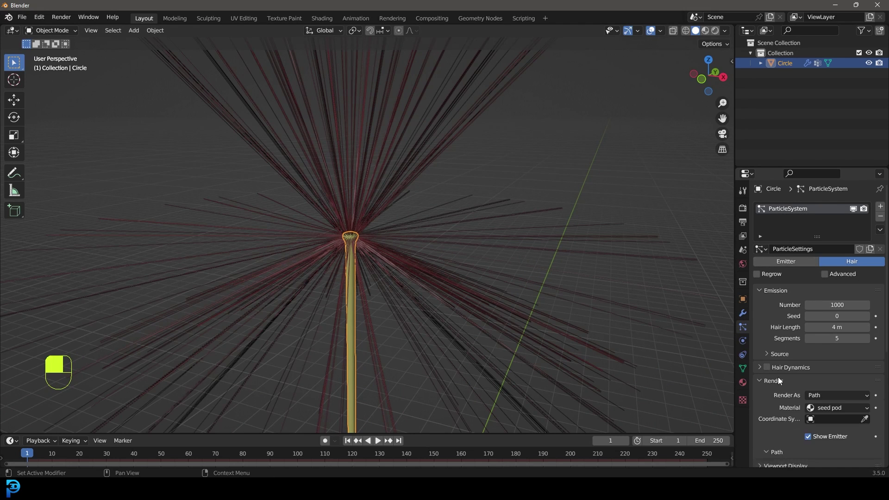
{"action": "scroll", "coordinate": [776, 378], "scroll_direction": "down", "scroll_amount": 3}
{"action": "left_click", "coordinate": [833, 352]}
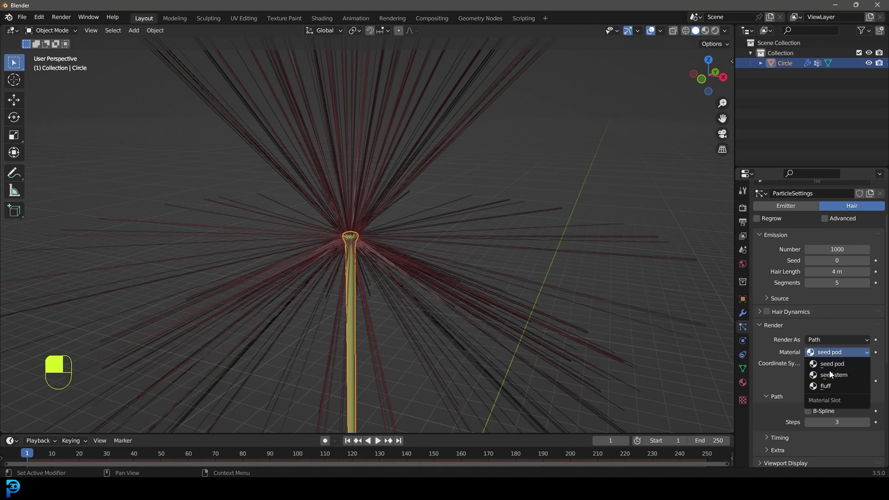
{"action": "left_click", "coordinate": [829, 386]}
{"action": "scroll", "coordinate": [512, 244], "scroll_direction": "down", "scroll_amount": 5}
{"action": "middle_click_drag", "start_coordinate": [347, 266], "coordinate": [376, 234]}
{"action": "scroll", "coordinate": [812, 286], "scroll_direction": "up", "scroll_amount": 3}
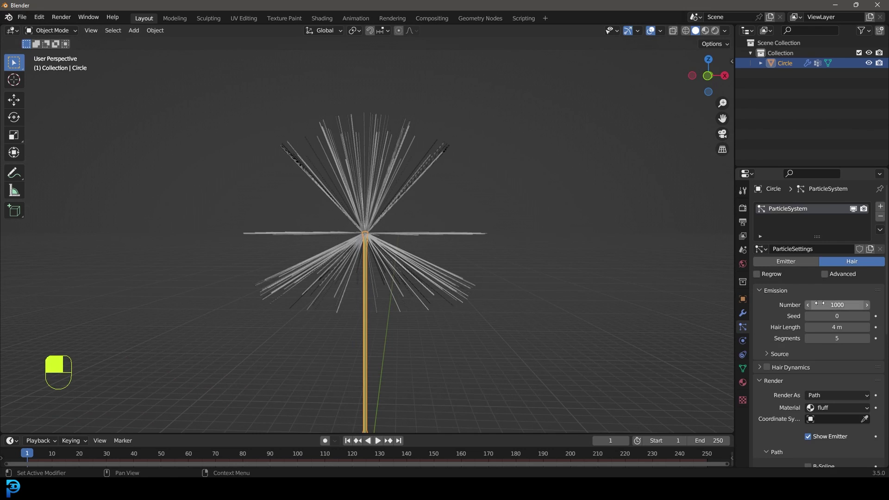
Step: Set the hair number to 80 and use interpolated children with display amount 20 and render amount 30
{"action": "double_click", "coordinate": [841, 305]}
{"action": "key", "text": "Return"}
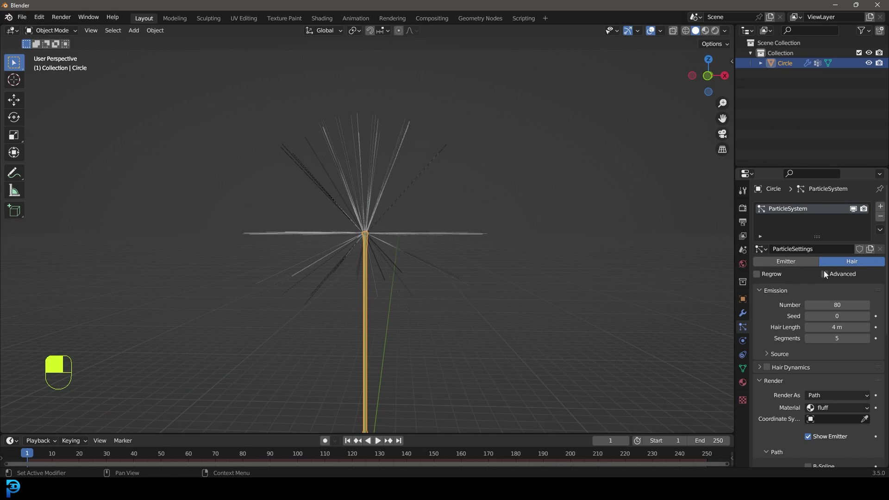
{"action": "scroll", "coordinate": [819, 271], "scroll_direction": "down", "scroll_amount": 10}
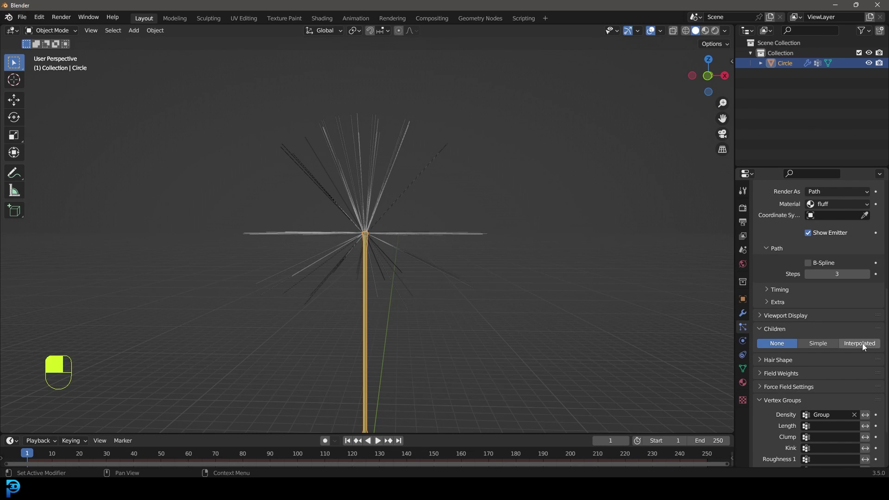
{"action": "left_click", "coordinate": [856, 344]}
{"action": "left_click", "coordinate": [841, 357]}
{"action": "key", "text": "Return"}
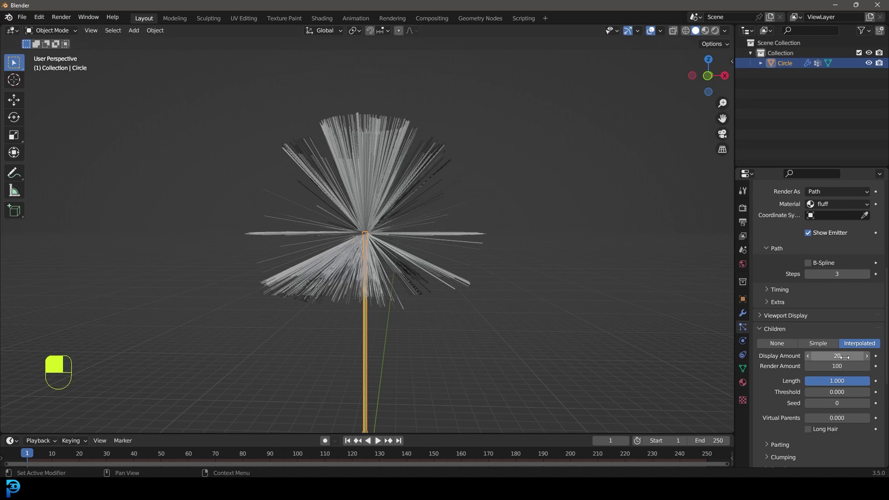
{"action": "left_click", "coordinate": [838, 366]}
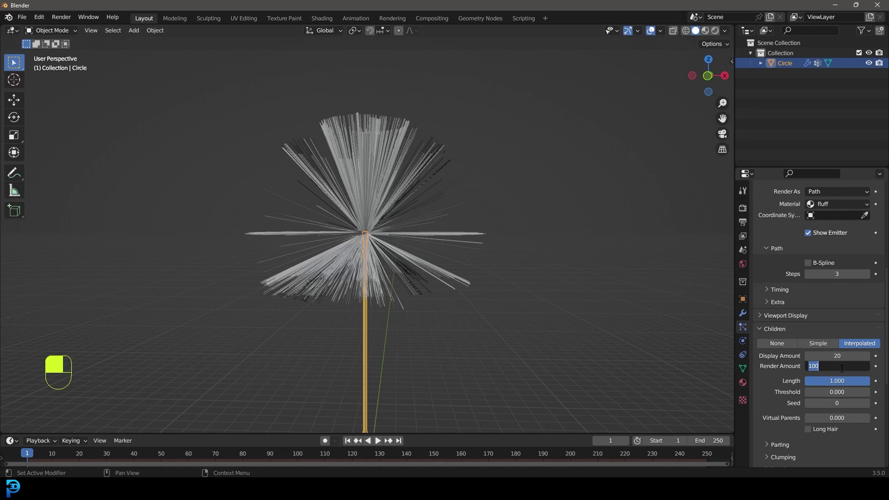
{"action": "type", "text": "30"}
{"action": "key", "text": "Return"}
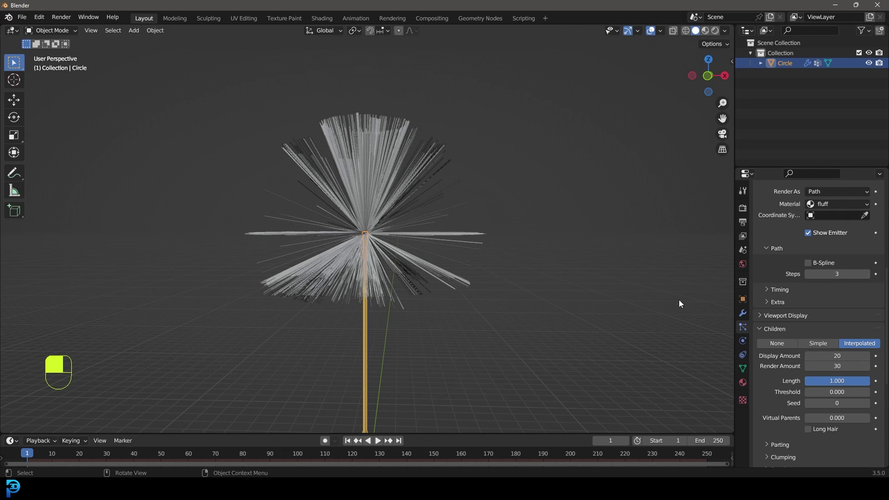
Step: Comb the hairs upward into a bowl shape in Particle Edit from the front view, using a brush radius of 147 px
{"action": "key", "text": "KP_1"}
{"action": "left_click", "coordinate": [50, 29]}
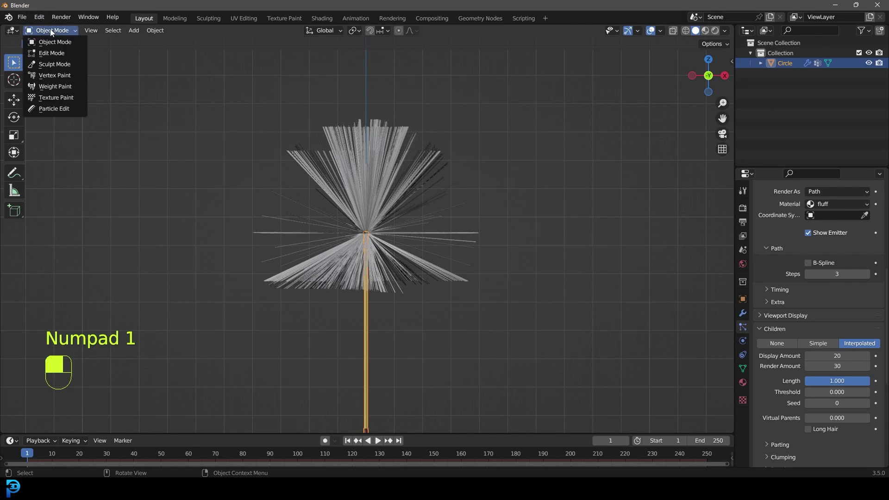
{"action": "left_click", "coordinate": [53, 109]}
{"action": "scroll", "coordinate": [325, 238], "scroll_direction": "up", "scroll_amount": 2}
{"action": "key", "text": "f"}
{"action": "left_click", "coordinate": [363, 275]}
{"action": "mouse_move", "coordinate": [363, 276]}
{"action": "left_mouse_down"}
{"action": "mouse_move", "coordinate": [434, 235]}
{"action": "mouse_move", "coordinate": [521, 90]}
{"action": "mouse_move", "coordinate": [244, 256]}
{"action": "mouse_move", "coordinate": [333, 290]}
{"action": "mouse_move", "coordinate": [207, 133]}
{"action": "mouse_move", "coordinate": [445, 199]}
{"action": "mouse_move", "coordinate": [511, 82]}
{"action": "mouse_move", "coordinate": [349, 227]}
{"action": "mouse_move", "coordinate": [444, 220]}
{"action": "mouse_move", "coordinate": [447, 232]}
{"action": "mouse_move", "coordinate": [442, 214]}
{"action": "mouse_move", "coordinate": [480, 202]}
{"action": "left_mouse_up"}
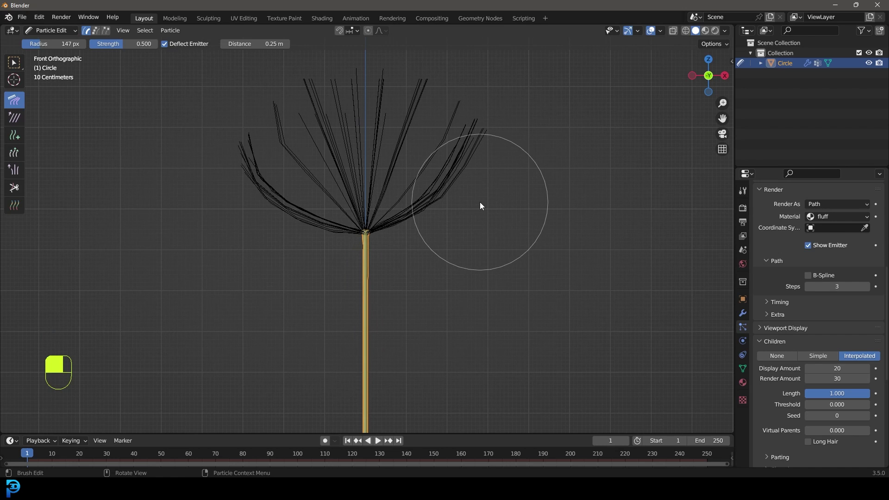
Step: Comb the hairs into the bowl shape from the side view as well and return to Object Mode
{"action": "key", "text": "KP_3"}
{"action": "mouse_move", "coordinate": [550, 167]}
{"action": "left_mouse_down"}
{"action": "mouse_move", "coordinate": [421, 284]}
{"action": "mouse_move", "coordinate": [504, 79]}
{"action": "mouse_move", "coordinate": [528, 178]}
{"action": "mouse_move", "coordinate": [280, 276]}
{"action": "mouse_move", "coordinate": [251, 244]}
{"action": "mouse_move", "coordinate": [318, 103]}
{"action": "left_mouse_up"}
{"action": "middle_click_drag", "start_coordinate": [317, 103], "coordinate": [554, 246]}
{"action": "left_click", "coordinate": [51, 30]}
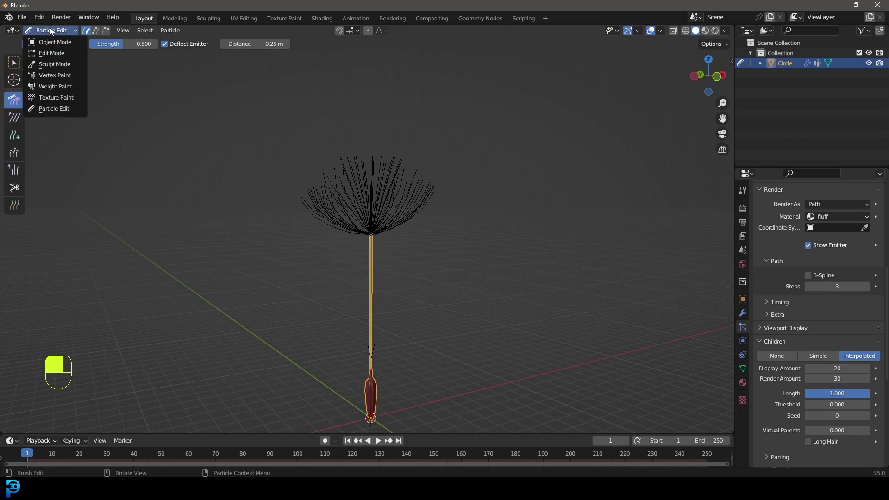
{"action": "left_click", "coordinate": [53, 41]}
Step: Set the hair's viewport strand steps to 4 and enable B-Spline for the rendered hair path
{"action": "scroll", "coordinate": [378, 163], "scroll_direction": "up", "scroll_amount": 2}
{"action": "key", "text": "z"}
{"action": "left_click", "coordinate": [430, 155]}
{"action": "middle_click_drag", "start_coordinate": [405, 144], "coordinate": [429, 154]}
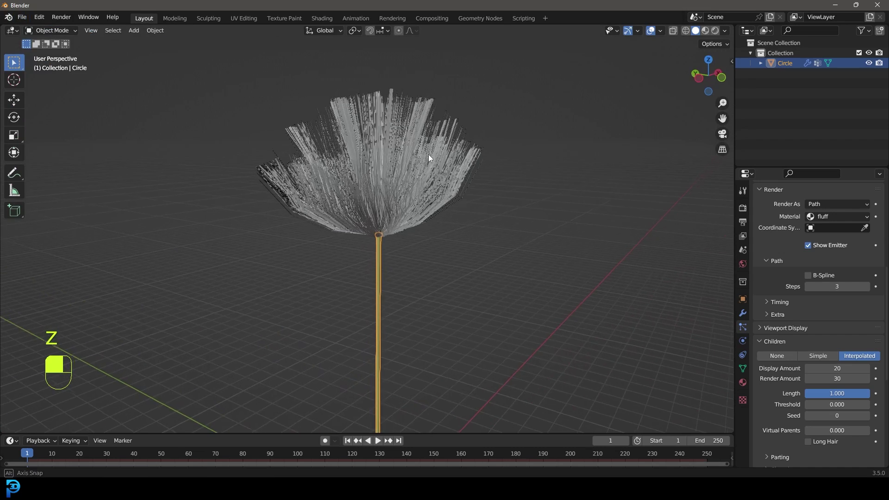
{"action": "left_click", "coordinate": [775, 327]}
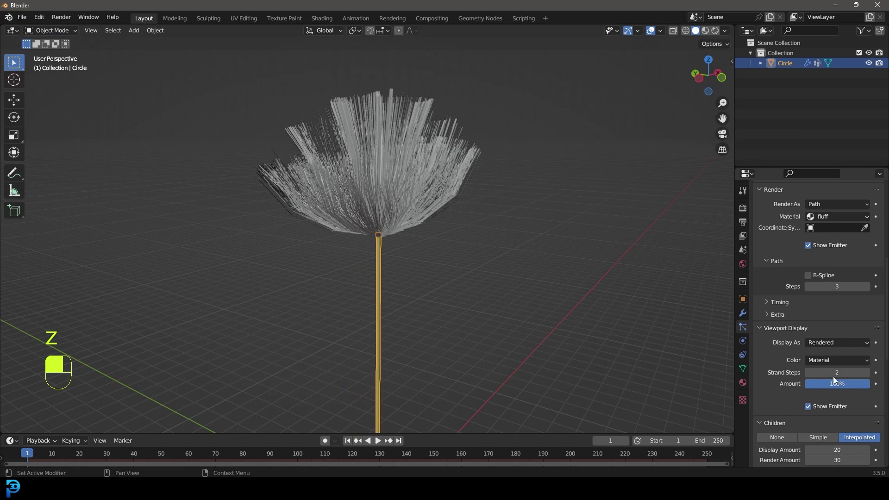
{"action": "left_click", "coordinate": [868, 373]}
{"action": "left_click", "coordinate": [867, 372]}
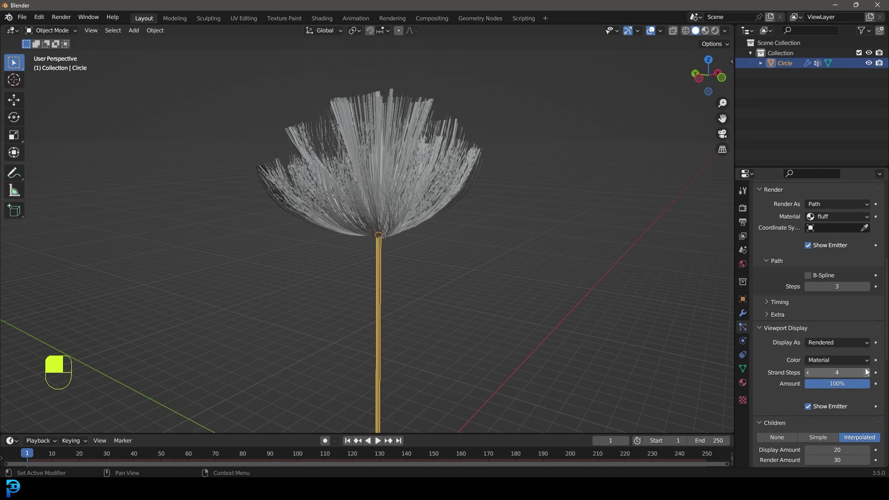
{"action": "scroll", "coordinate": [767, 253], "scroll_direction": "up", "scroll_amount": 3}
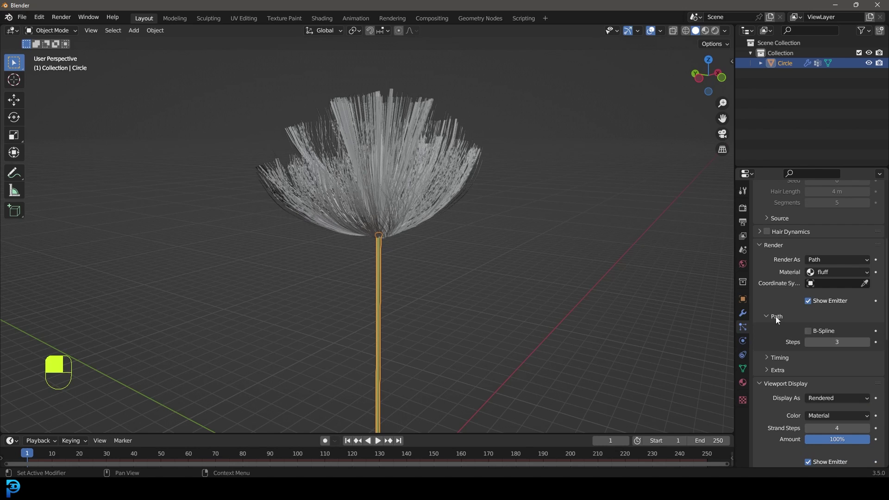
{"action": "left_click", "coordinate": [808, 330]}
{"action": "middle_click_drag", "start_coordinate": [663, 307], "coordinate": [454, 233]}
Step: In Edit Mode with wireframe shading, move the stem's tip vertices down in front view to shorten the stem
{"action": "key", "text": "KP_1"}
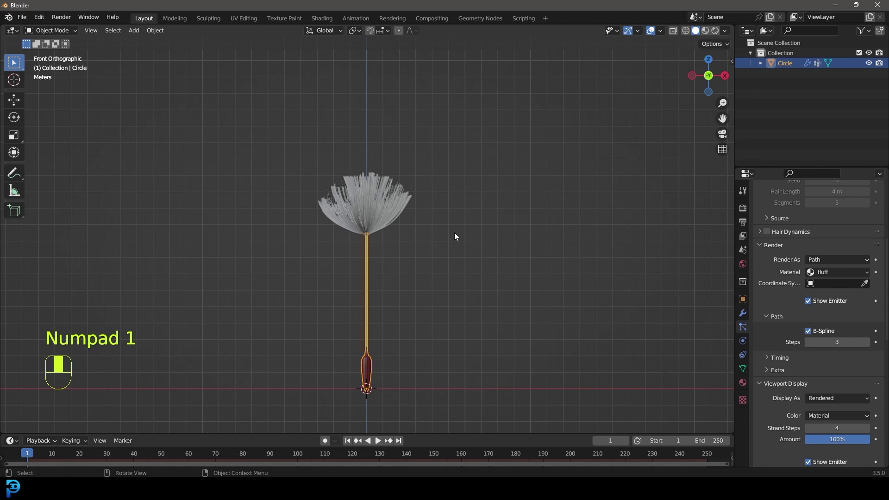
{"action": "key", "text": "Tab"}
{"action": "key", "text": "z"}
{"action": "left_click", "coordinate": [307, 216]}
{"action": "scroll", "coordinate": [275, 160], "scroll_direction": "up", "scroll_amount": 3}
{"action": "left_click", "coordinate": [424, 276]}
{"action": "key", "text": "g"}
{"action": "left_click", "coordinate": [395, 284]}
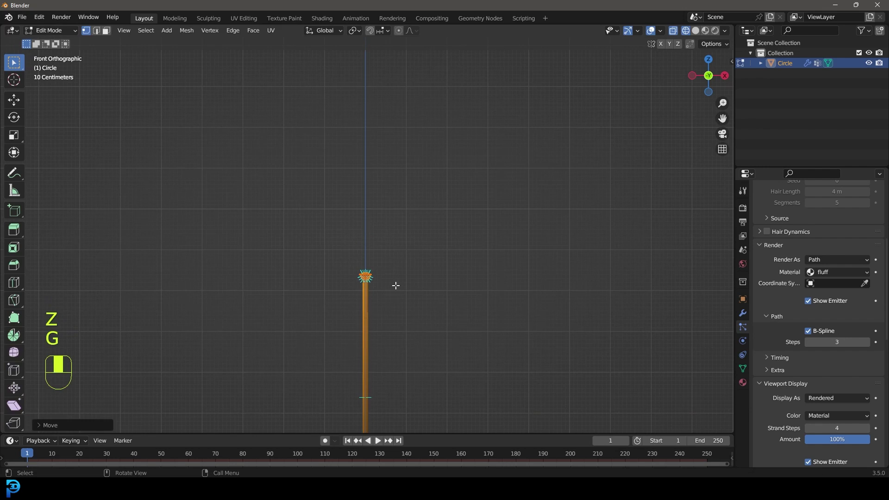
Step: Return to Object Mode with solid shading in front view and deselect everything
{"action": "key", "text": "Tab"}
{"action": "scroll", "coordinate": [395, 305], "scroll_direction": "down", "scroll_amount": 3}
{"action": "middle_click_drag", "start_coordinate": [395, 302], "coordinate": [345, 324]}
{"action": "key", "text": "KP_1"}
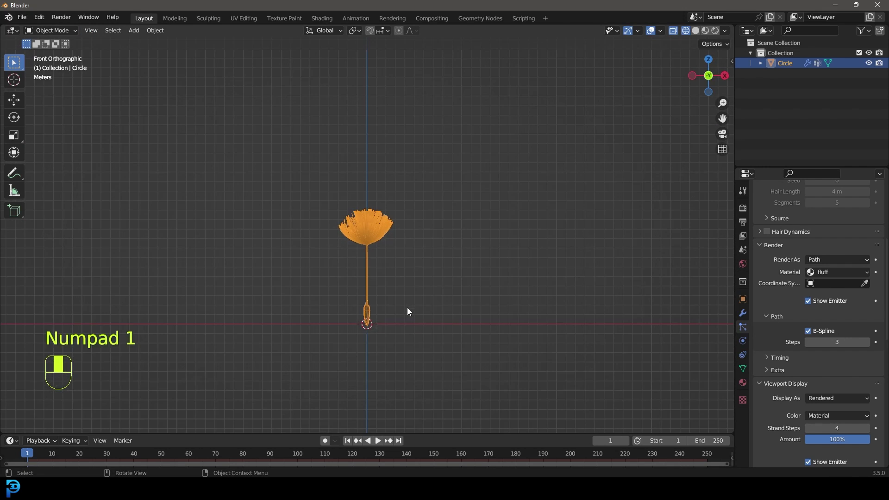
{"action": "key", "text": "z"}
{"action": "left_click", "coordinate": [492, 279]}
{"action": "scroll", "coordinate": [381, 277], "scroll_direction": "up", "scroll_amount": 4}
{"action": "key", "text": "alt+a"}
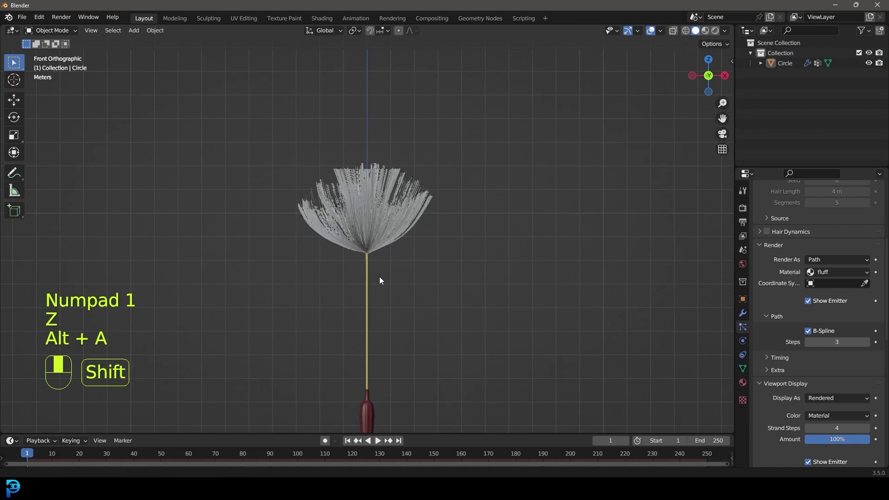
{"action": "middle_click_drag", "start_coordinate": [379, 276], "coordinate": [384, 223], "text": "shift"}
{"action": "key", "text": "g"}
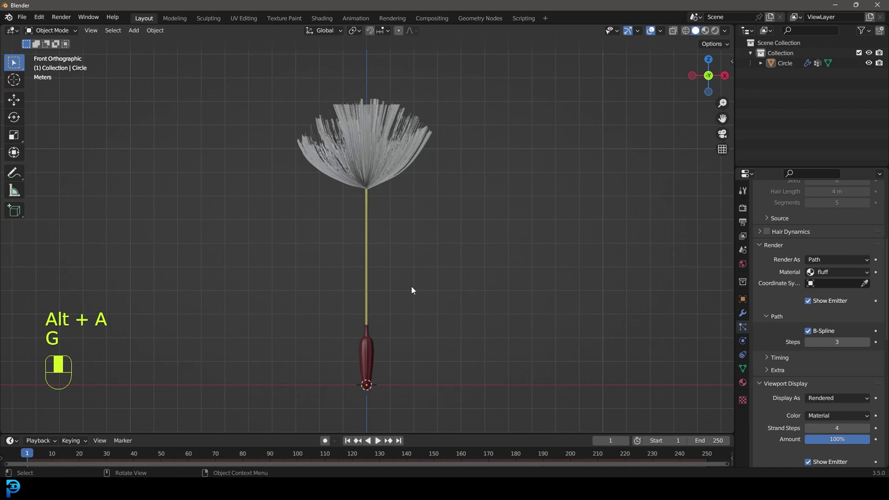
{"action": "left_click", "coordinate": [369, 346]}
{"action": "key", "text": "g"}
{"action": "key", "text": "Escape"}
Step: Add a UV sphere at the seed's base and flatten its mesh along Z to about 0.69 in Edit Mode
{"action": "middle_click_drag", "start_coordinate": [396, 302], "coordinate": [377, 251]}
{"action": "key", "text": "shift+a"}
{"action": "mouse_move", "coordinate": [376, 251]}
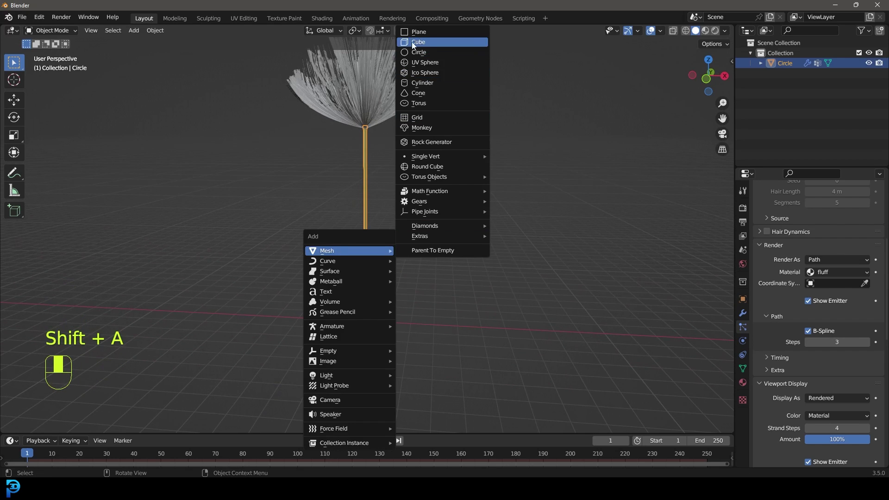
{"action": "left_click", "coordinate": [424, 62]}
{"action": "middle_click_drag", "start_coordinate": [405, 308], "coordinate": [384, 272], "text": "shift"}
{"action": "key", "text": "Tab"}
{"action": "key", "text": "s"}
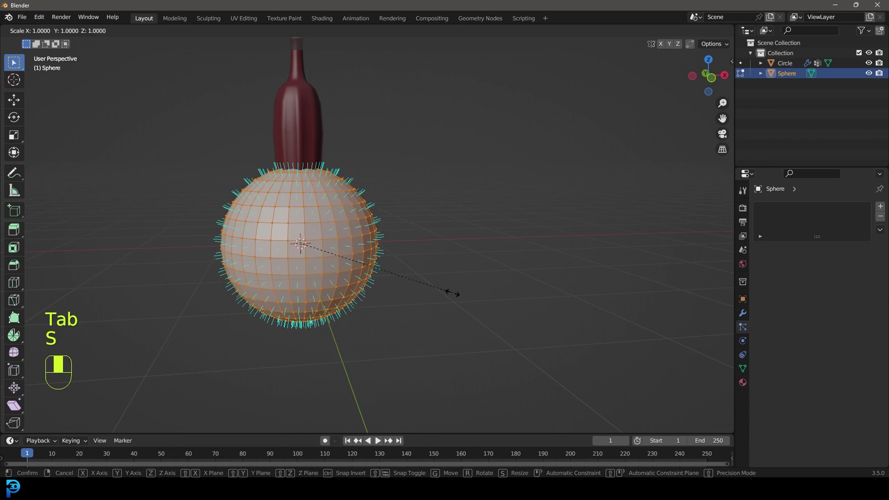
{"action": "key", "text": "z"}
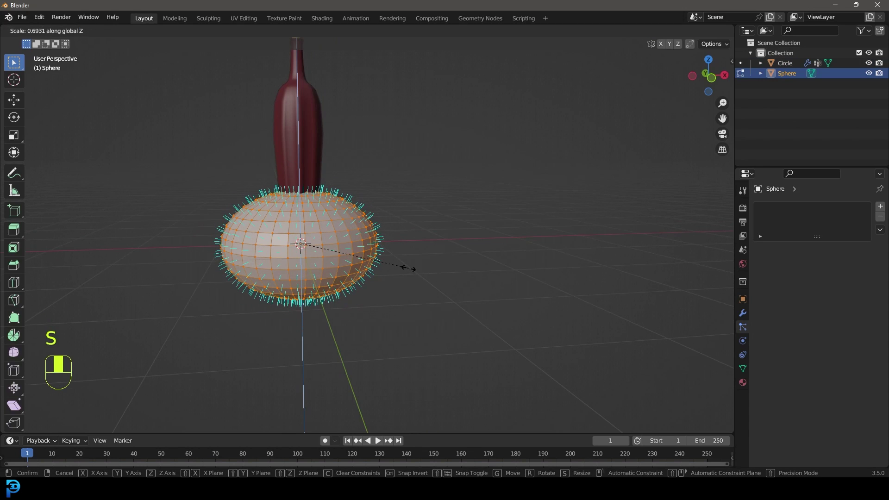
{"action": "left_click", "coordinate": [408, 268]}
Step: Select the whole sphere in edge selection mode and apply Poke Faces
{"action": "key", "text": "KP_1"}
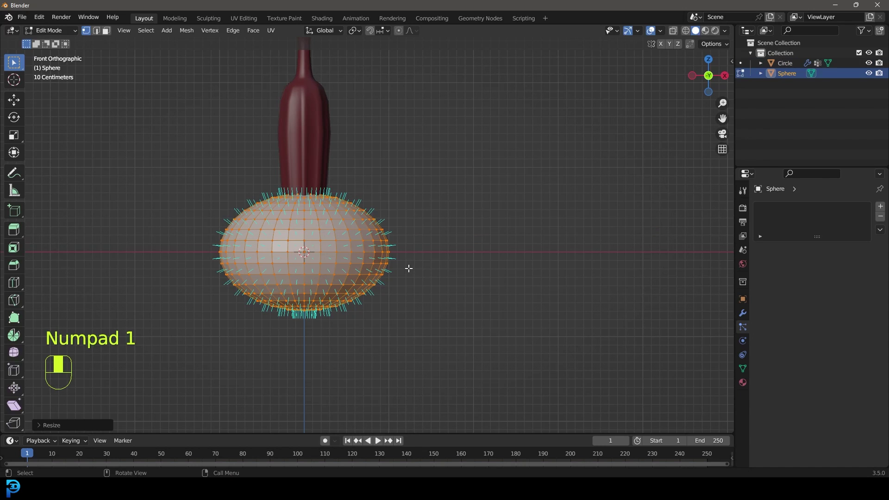
{"action": "left_click", "coordinate": [96, 31]}
{"action": "scroll", "coordinate": [292, 158], "scroll_direction": "up", "scroll_amount": 4}
{"action": "scroll", "coordinate": [315, 230], "scroll_direction": "down", "scroll_amount": 4}
{"action": "middle_click_drag", "start_coordinate": [296, 235], "coordinate": [348, 240], "text": "shift"}
{"action": "key", "text": "F3"}
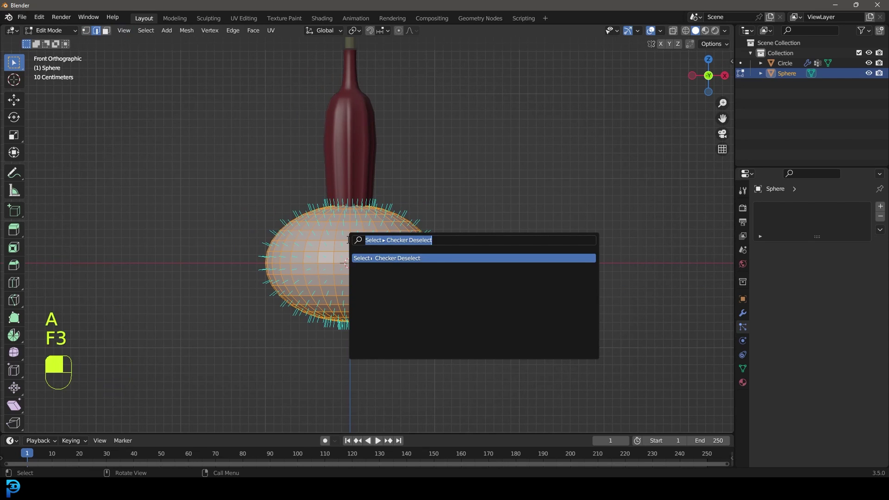
{"action": "type", "text": "poke"}
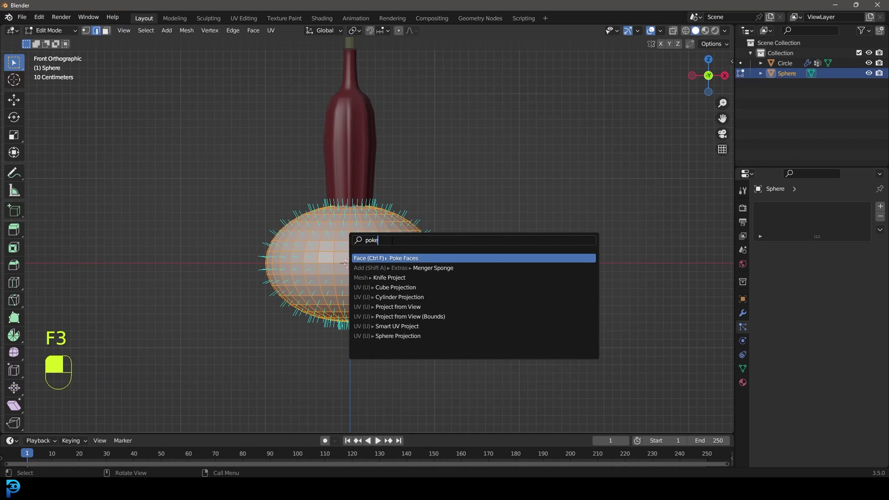
{"action": "left_click", "coordinate": [392, 258]}
Step: Select the inner diagonal edges of one poked face near the sphere's centre in front view
{"action": "scroll", "coordinate": [410, 255], "scroll_direction": "up", "scroll_amount": 5}
{"action": "middle_click_drag", "start_coordinate": [272, 306], "coordinate": [296, 258], "text": "shift"}
{"action": "scroll", "coordinate": [292, 250], "scroll_direction": "up", "scroll_amount": 4}
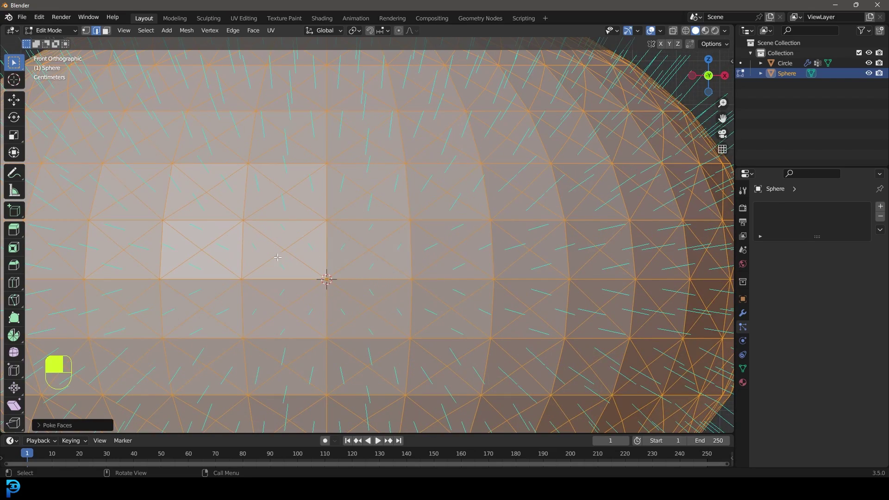
{"action": "scroll", "coordinate": [172, 309], "scroll_direction": "down", "scroll_amount": 3}
{"action": "middle_click_drag", "start_coordinate": [351, 295], "coordinate": [395, 308], "text": "shift"}
{"action": "scroll", "coordinate": [395, 308], "scroll_direction": "up", "scroll_amount": 4}
{"action": "left_click", "coordinate": [381, 298]}
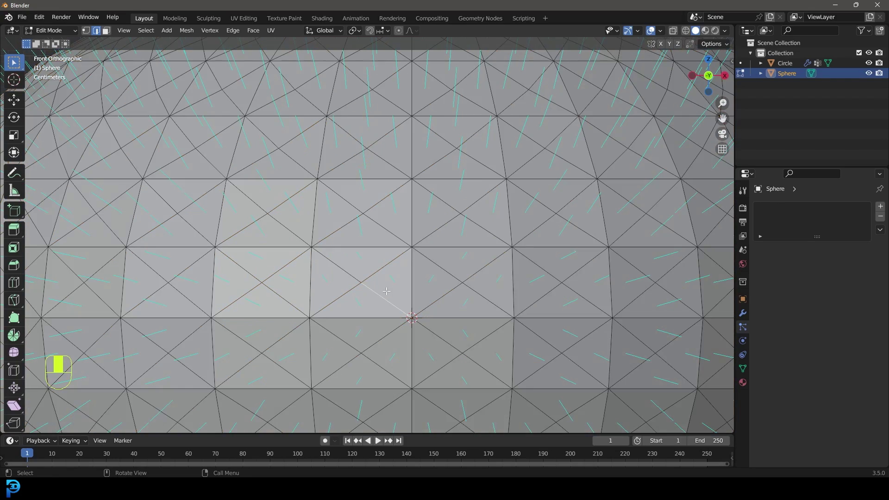
{"action": "left_click", "coordinate": [380, 271], "text": "shift"}
{"action": "left_click", "coordinate": [349, 273], "text": "shift"}
{"action": "left_click", "coordinate": [348, 288], "text": "shift"}
{"action": "scroll", "coordinate": [340, 294], "scroll_direction": "down", "scroll_amount": 4}
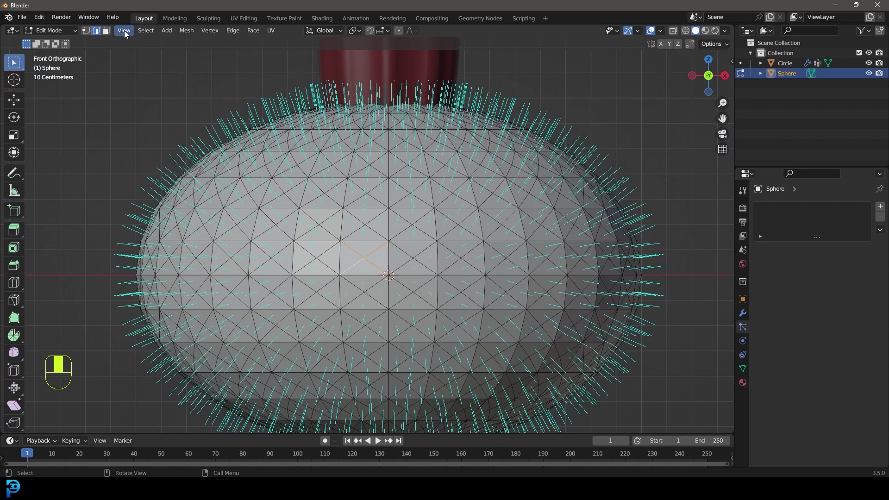
Step: Extend the selection to the other diagonal edges of the sphere with Select Similar by Face Angles
{"action": "left_click", "coordinate": [147, 31]}
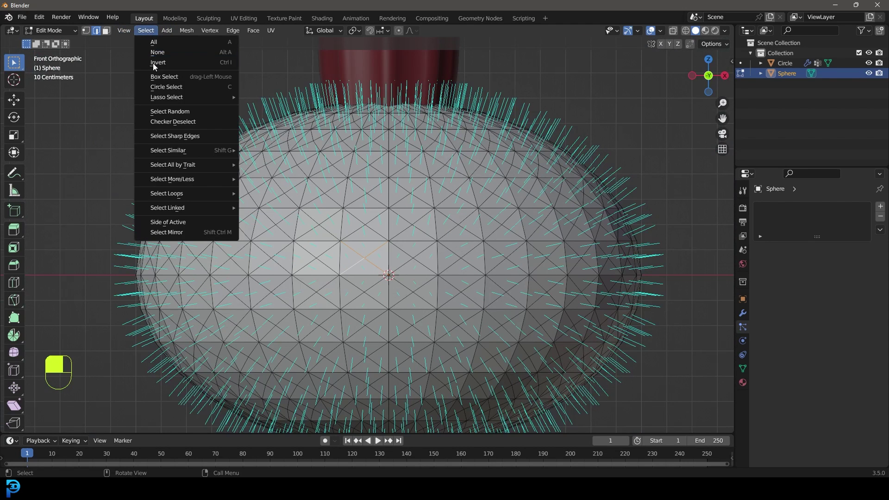
{"action": "mouse_move", "coordinate": [170, 151]}
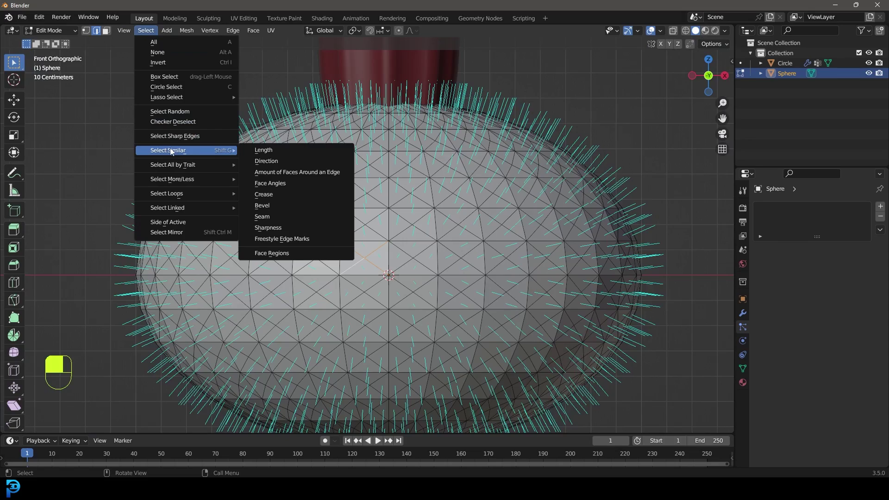
{"action": "left_click", "coordinate": [287, 184]}
{"action": "scroll", "coordinate": [368, 239], "scroll_direction": "down", "scroll_amount": 5}
{"action": "middle_click_drag", "start_coordinate": [394, 224], "coordinate": [465, 168]}
{"action": "scroll", "coordinate": [487, 173], "scroll_direction": "up", "scroll_amount": 2}
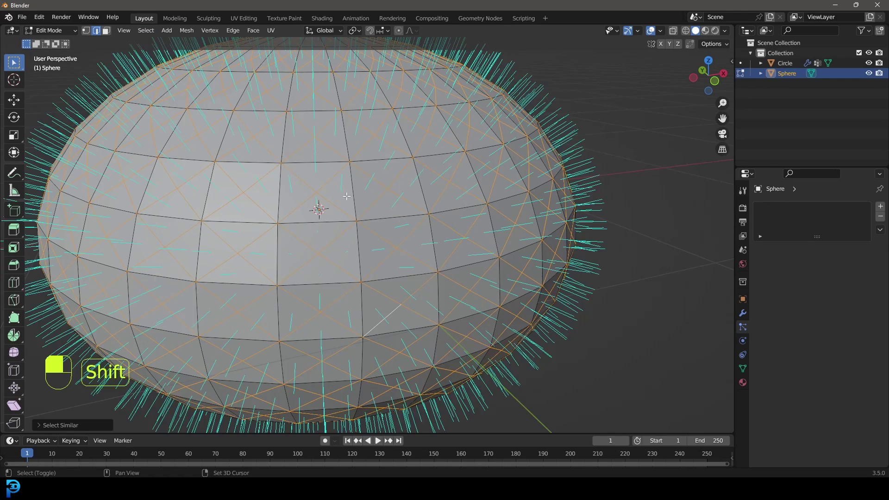
{"action": "middle_click_drag", "start_coordinate": [344, 195], "coordinate": [398, 196], "text": "shift"}
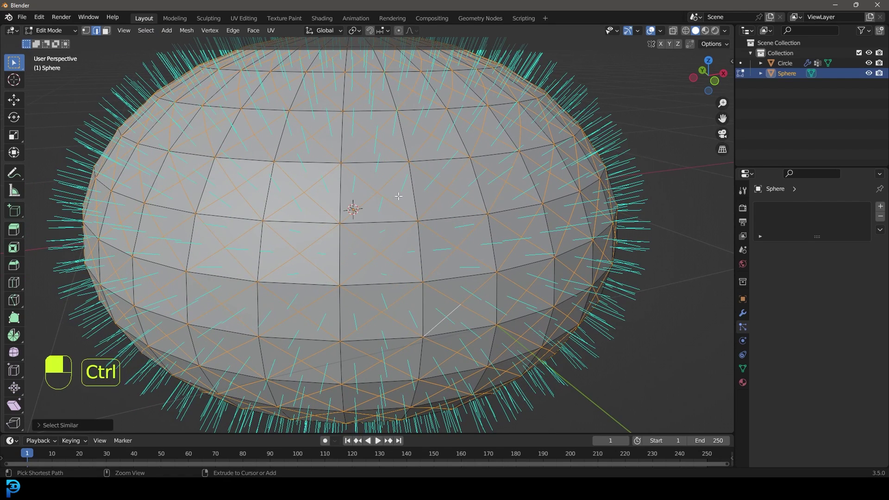
Step: Invert the edge selection and dissolve the sphere's original grid edges, leaving a diamond pattern
{"action": "key", "text": "ctrl+i"}
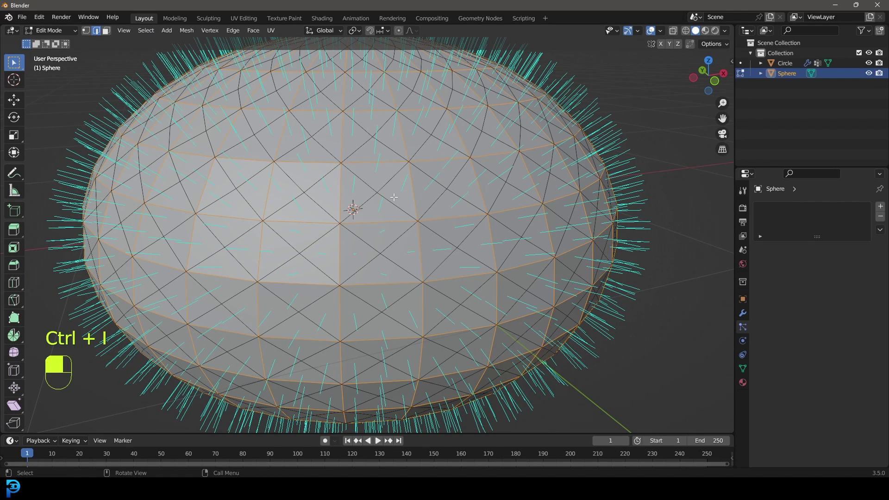
{"action": "key", "text": "x"}
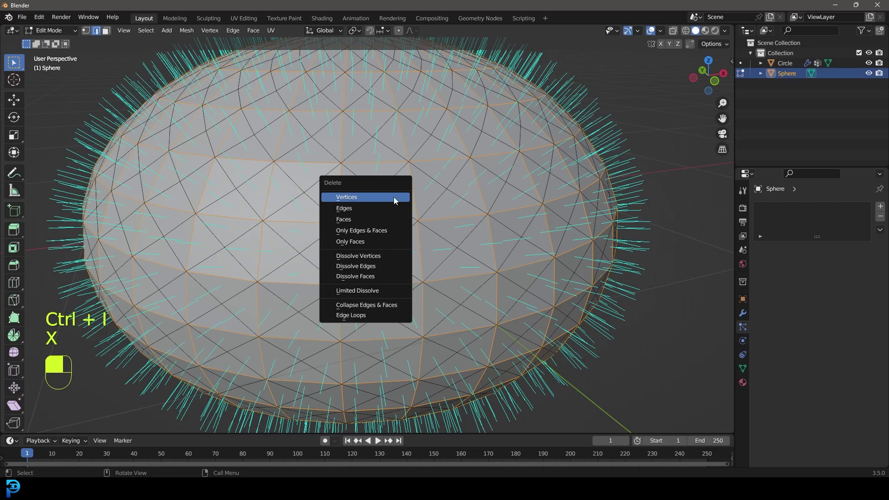
{"action": "left_click", "coordinate": [373, 269]}
{"action": "scroll", "coordinate": [373, 264], "scroll_direction": "down", "scroll_amount": 4}
{"action": "middle_click_drag", "start_coordinate": [343, 209], "coordinate": [384, 206]}
{"action": "scroll", "coordinate": [384, 206], "scroll_direction": "up", "scroll_amount": 4}
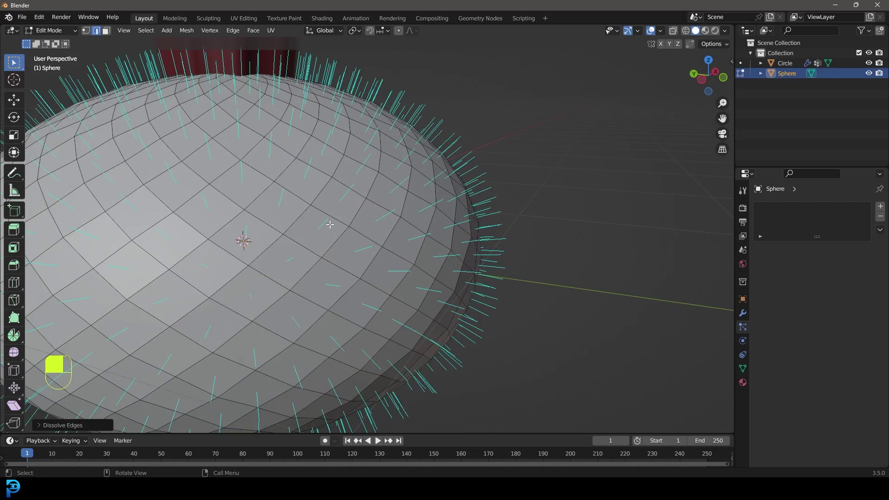
{"action": "scroll", "coordinate": [344, 170], "scroll_direction": "down", "scroll_amount": 4}
{"action": "middle_click_drag", "start_coordinate": [344, 170], "coordinate": [358, 207]}
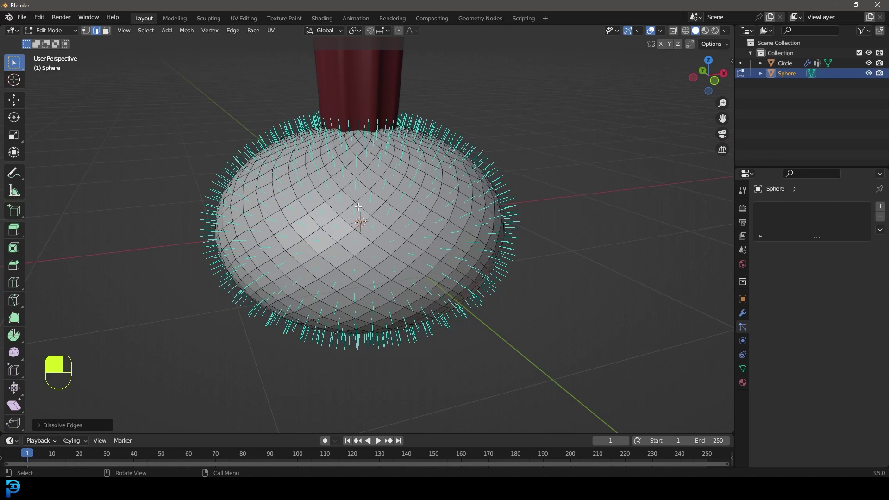
Step: Turn off the face normals display in the viewport overlays
{"action": "left_click", "coordinate": [661, 32]}
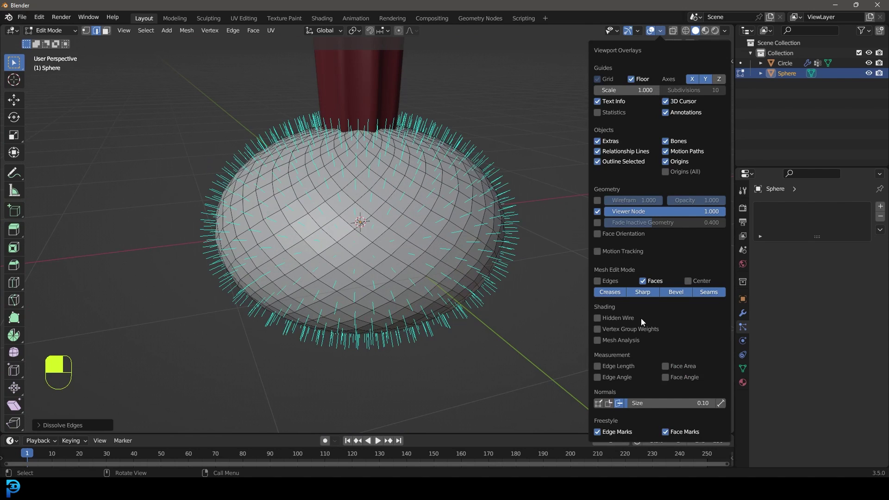
{"action": "left_click", "coordinate": [619, 404]}
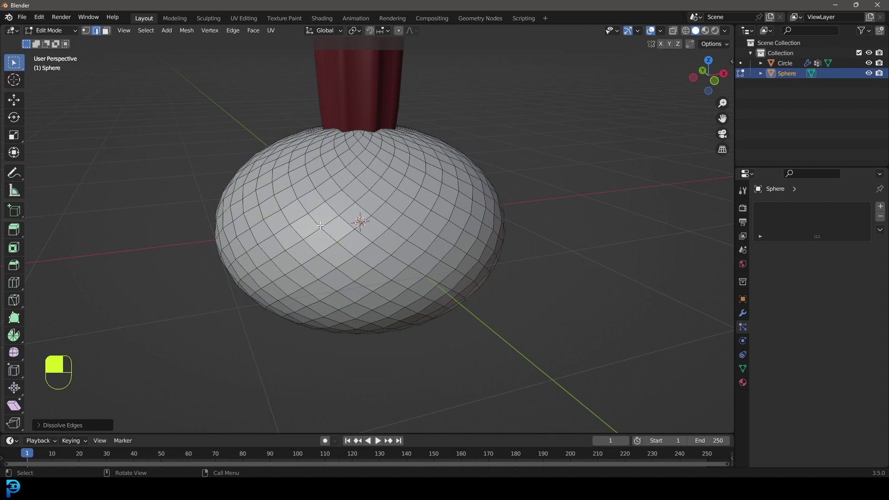
{"action": "middle_click_drag", "start_coordinate": [320, 200], "coordinate": [308, 140]}
{"action": "middle_click_drag", "start_coordinate": [255, 173], "coordinate": [421, 206], "text": "shift"}
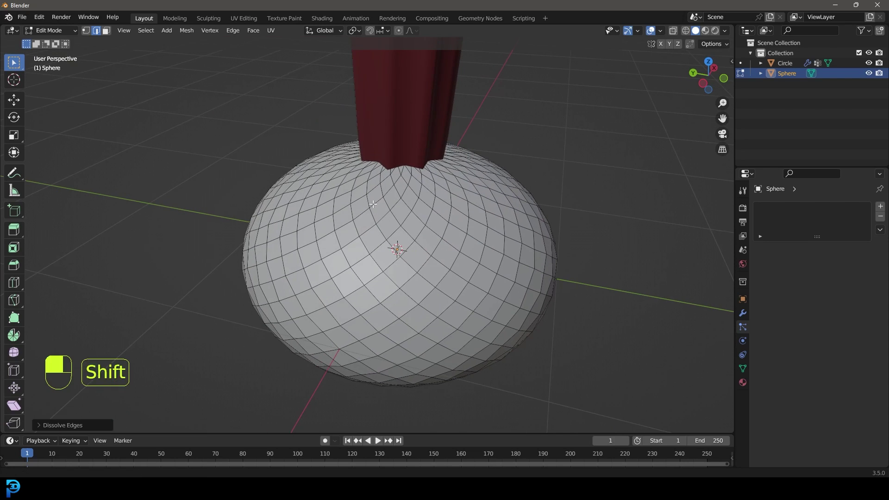
Step: Select the entire sphere mesh and apply Un-Subdivide for larger diamond faces
{"action": "key", "text": "a"}
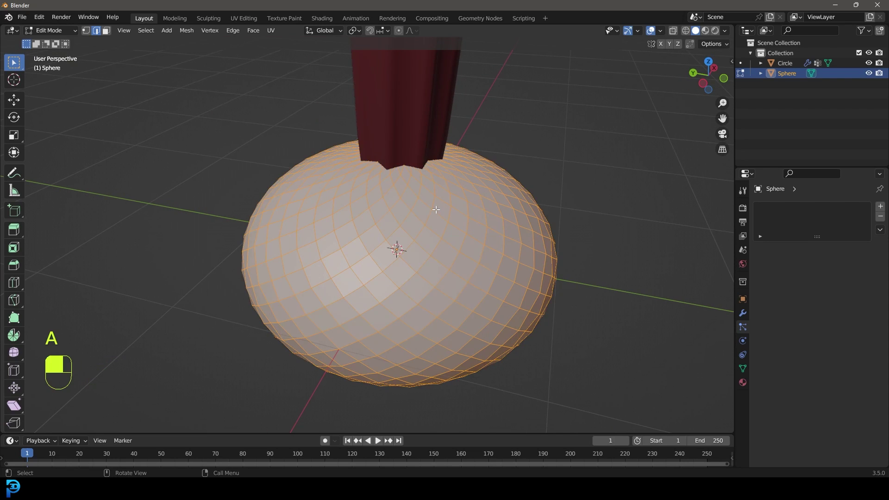
{"action": "key", "text": "F3"}
{"action": "type", "text": "unsub"}
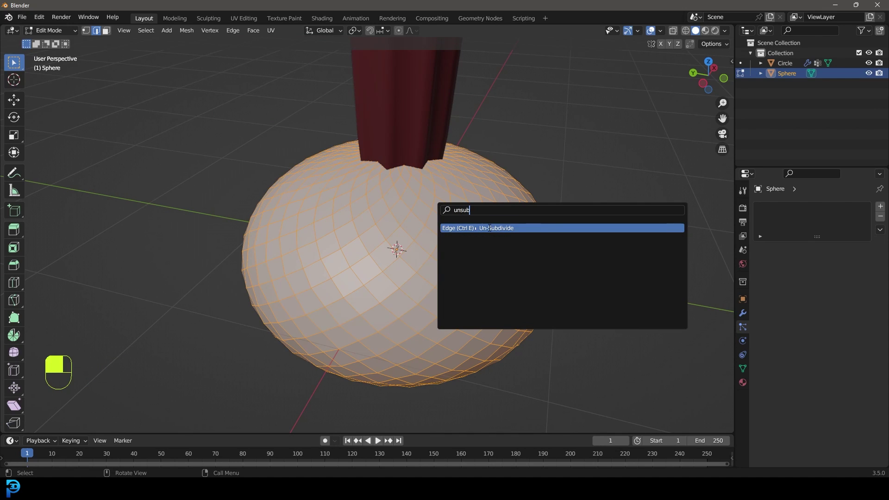
{"action": "left_click", "coordinate": [489, 227]}
{"action": "middle_click_drag", "start_coordinate": [489, 227], "coordinate": [432, 225]}
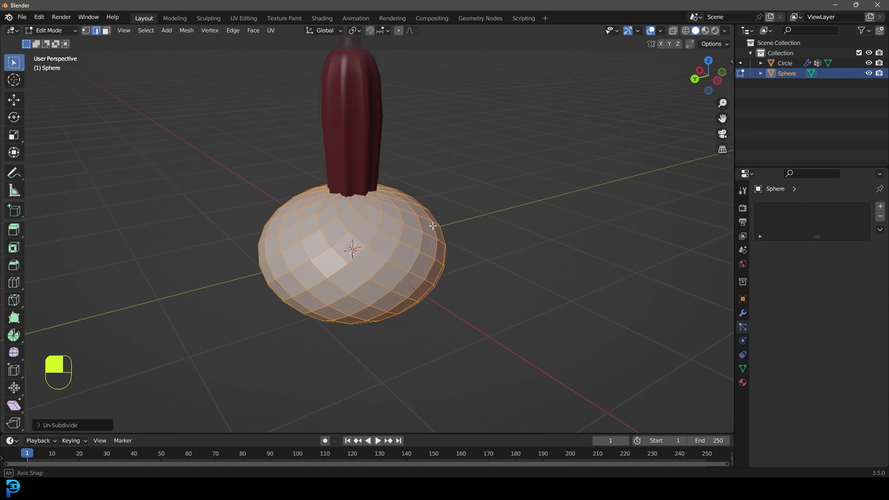
Step: Extrude all of the sphere's diamond faces individually, leaving the new faces in place without any offset
{"action": "scroll", "coordinate": [366, 216], "scroll_direction": "up", "scroll_amount": 3}
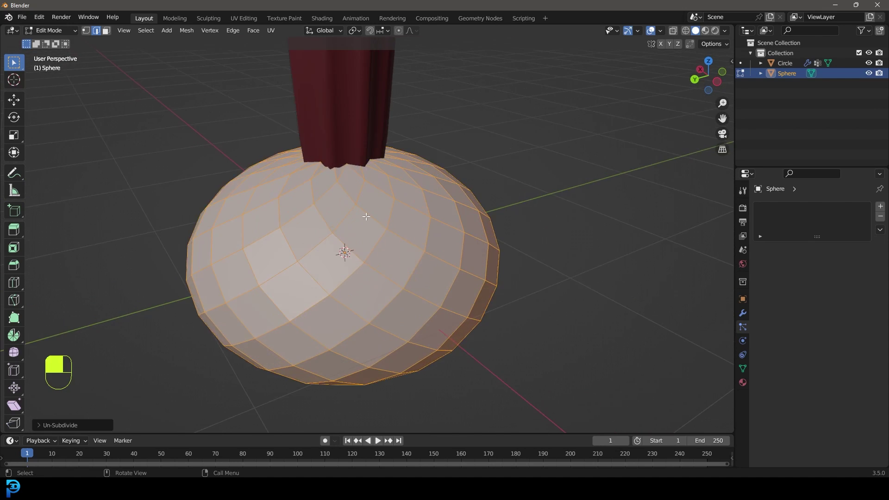
{"action": "left_click", "coordinate": [106, 32]}
{"action": "mouse_move", "coordinate": [365, 216]}
{"action": "middle_mouse_down"}
{"action": "mouse_move", "coordinate": [379, 203]}
{"action": "mouse_move", "coordinate": [387, 210]}
{"action": "mouse_move", "coordinate": [374, 207]}
{"action": "middle_mouse_up"}
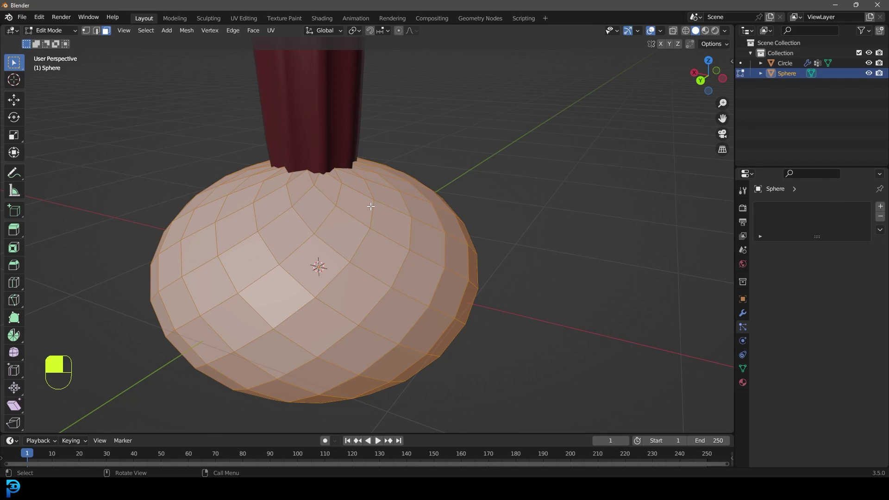
{"action": "key", "text": "F3"}
{"action": "type", "text": "e"}
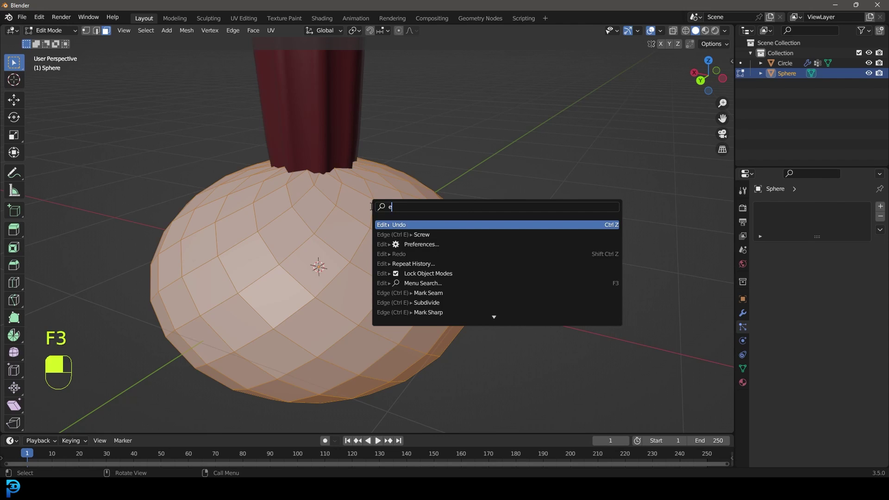
{"action": "type", "text": "xtrude ind"}
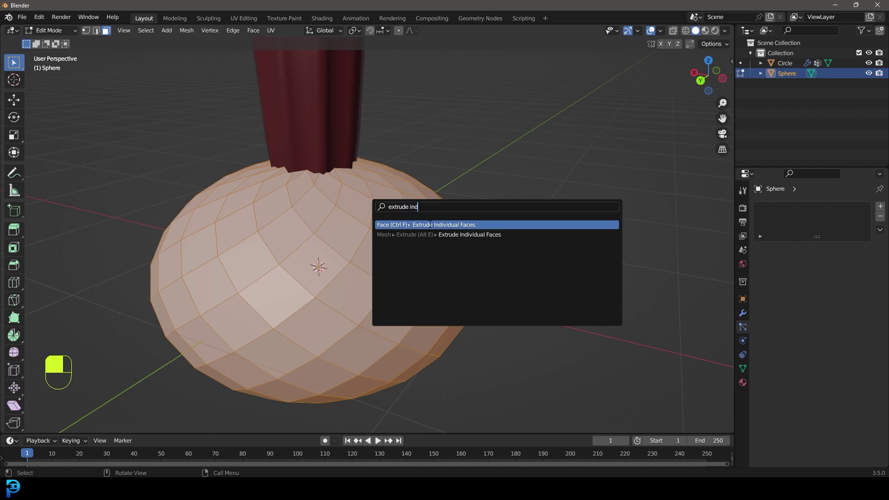
{"action": "left_click", "coordinate": [430, 224]}
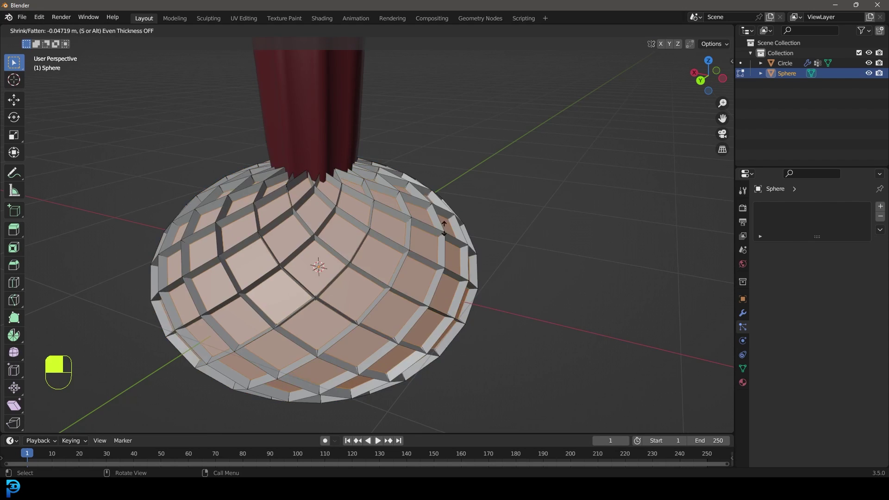
{"action": "key", "text": "Escape"}
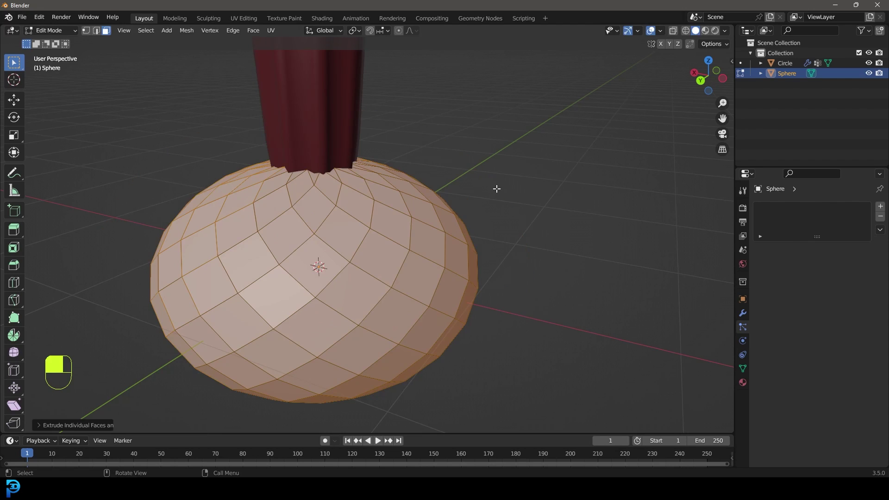
Step: Scale each diamond face down around its individual origin and extrude the shrunken faces about 0.03 m inward
{"action": "left_click", "coordinate": [354, 30]}
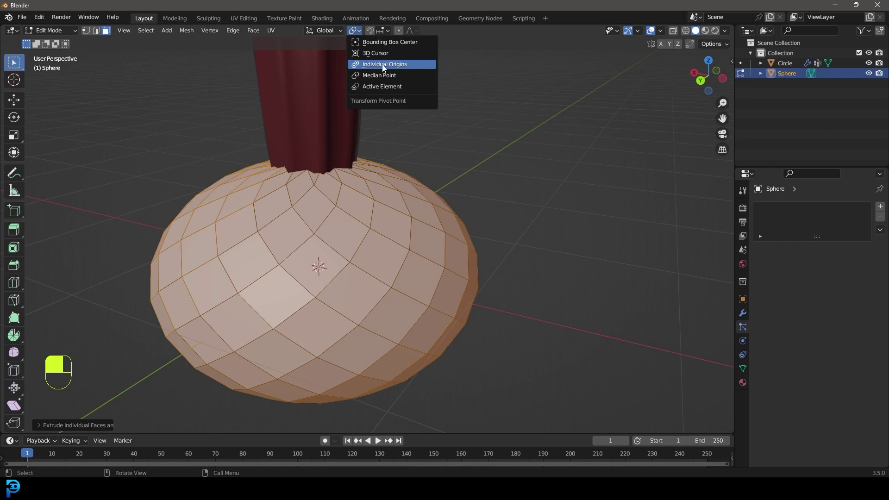
{"action": "left_click", "coordinate": [362, 64]}
{"action": "key", "text": "s"}
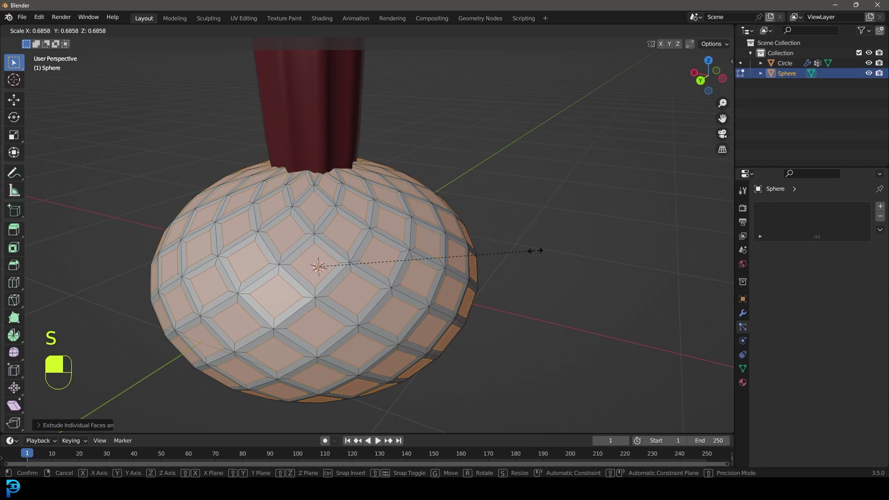
{"action": "left_click", "coordinate": [513, 248]}
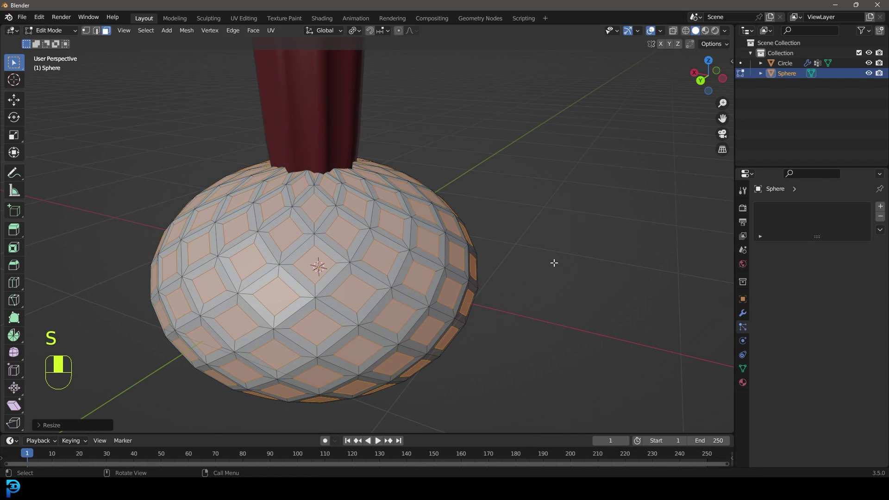
{"action": "key", "text": "e"}
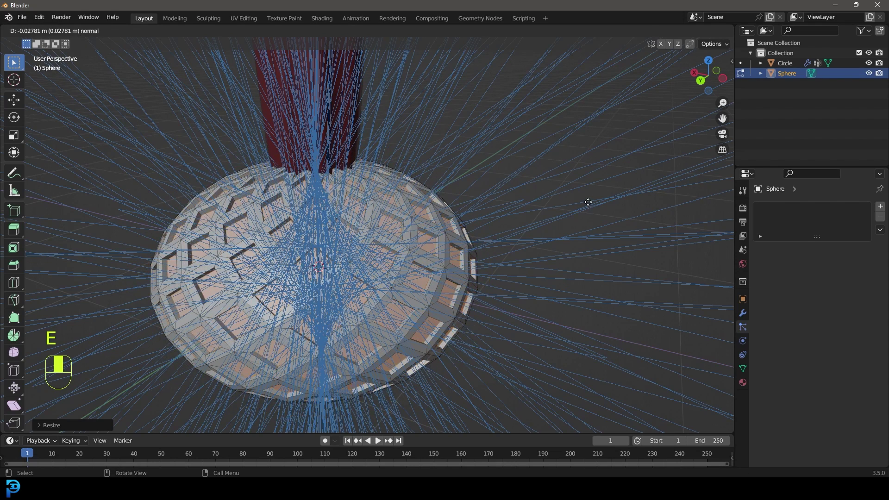
{"action": "left_click", "coordinate": [586, 201]}
{"action": "key", "text": "Tab"}
Step: Add a Subdivision Surface modifier to the dimpled sphere and shade it smooth
{"action": "left_click", "coordinate": [742, 313]}
{"action": "left_click", "coordinate": [776, 207]}
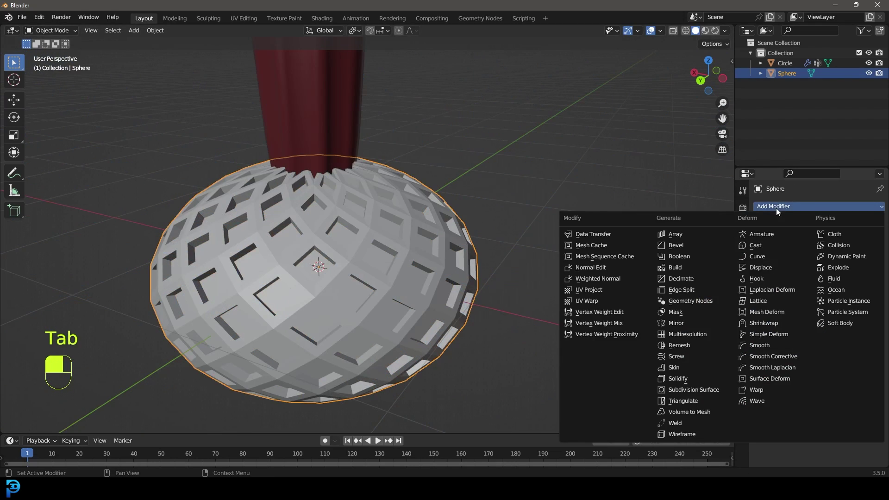
{"action": "left_click", "coordinate": [697, 387]}
{"action": "scroll", "coordinate": [481, 307], "scroll_direction": "down", "scroll_amount": 5}
{"action": "middle_click_drag", "start_coordinate": [355, 299], "coordinate": [433, 292]}
{"action": "scroll", "coordinate": [393, 241], "scroll_direction": "up", "scroll_amount": 4}
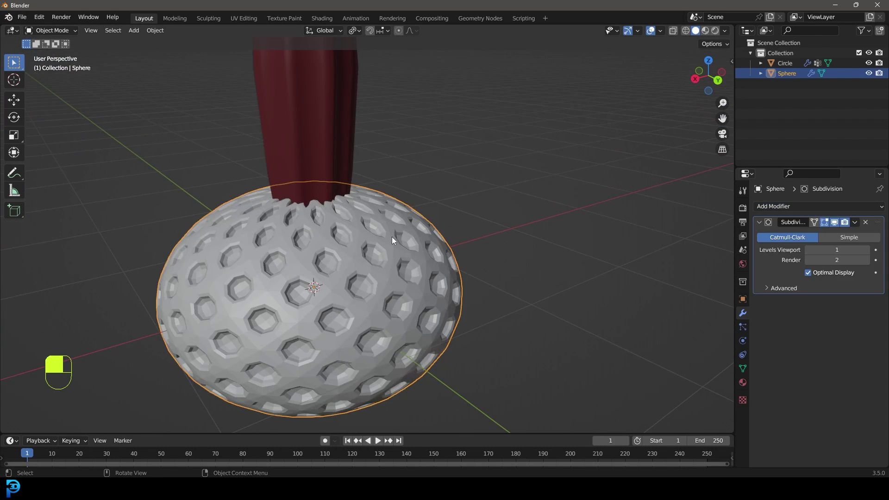
{"action": "right_click", "coordinate": [393, 222]}
{"action": "left_click", "coordinate": [368, 220]}
{"action": "scroll", "coordinate": [389, 281], "scroll_direction": "down", "scroll_amount": 3}
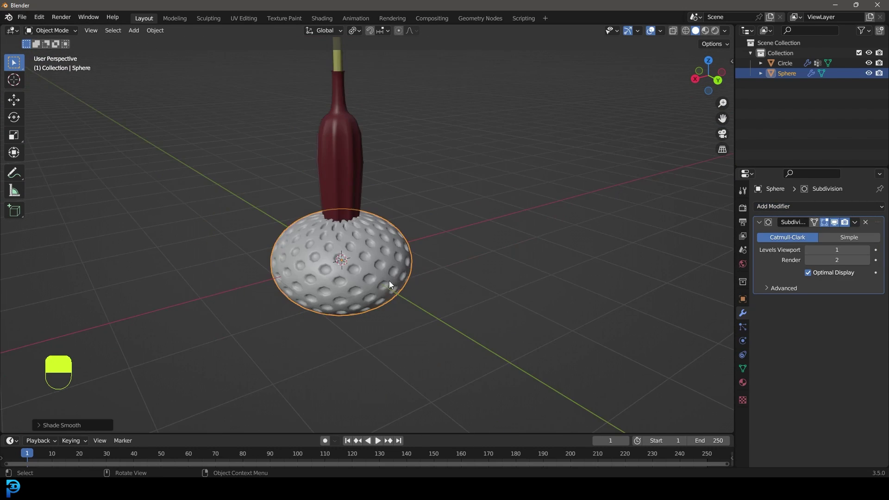
Step: Edit the sphere in front wireframe view with the pivot set to Median Point and proportional editing on
{"action": "key", "text": "KP_1"}
{"action": "key", "text": "Tab"}
{"action": "key", "text": "z"}
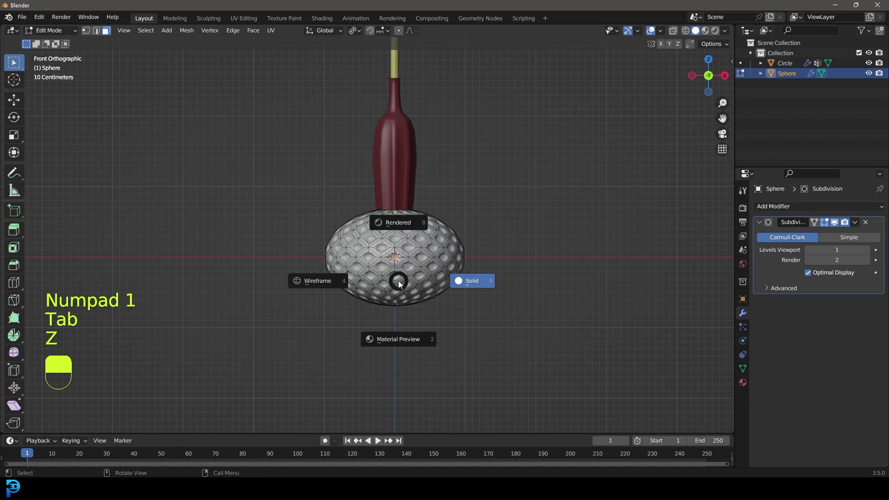
{"action": "left_click", "coordinate": [396, 193]}
{"action": "left_click", "coordinate": [354, 32]}
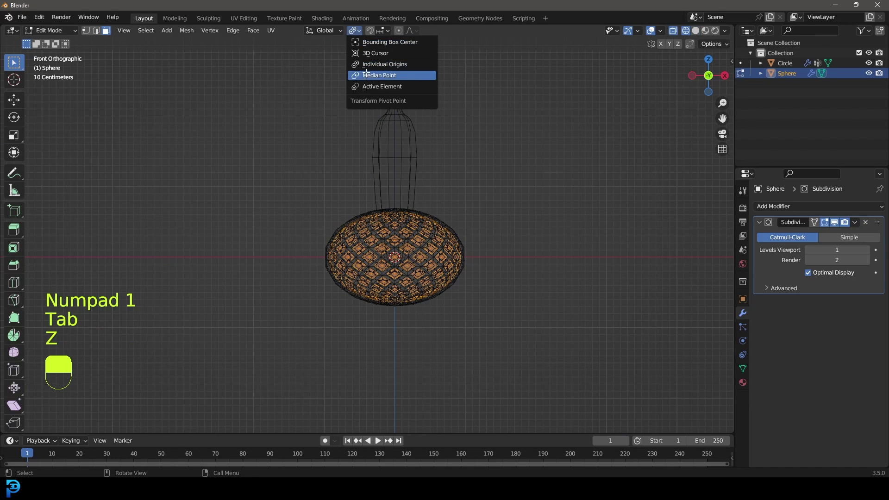
{"action": "left_click", "coordinate": [366, 75]}
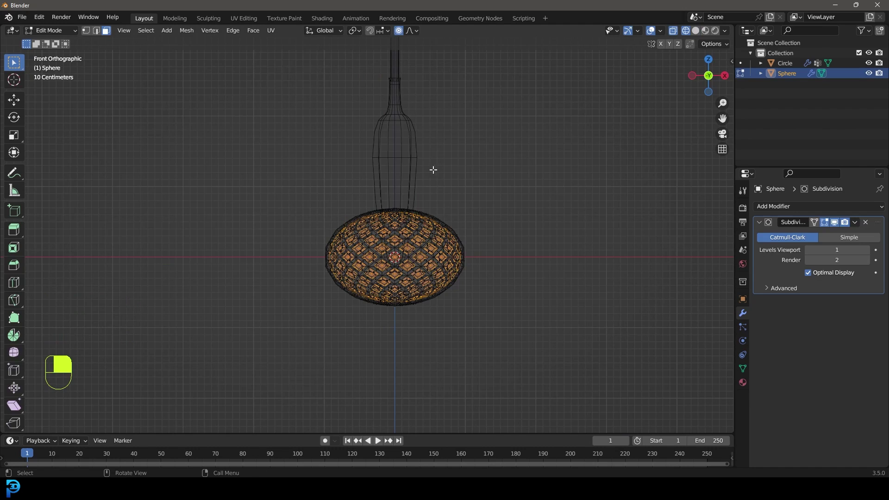
Step: Push the sphere's bottom vertices up about 0.44 m along Z with a proportional size of about 1.1 m, and return to solid Object Mode
{"action": "scroll", "coordinate": [433, 170], "scroll_direction": "up", "scroll_amount": 2}
{"action": "left_click", "coordinate": [89, 30]}
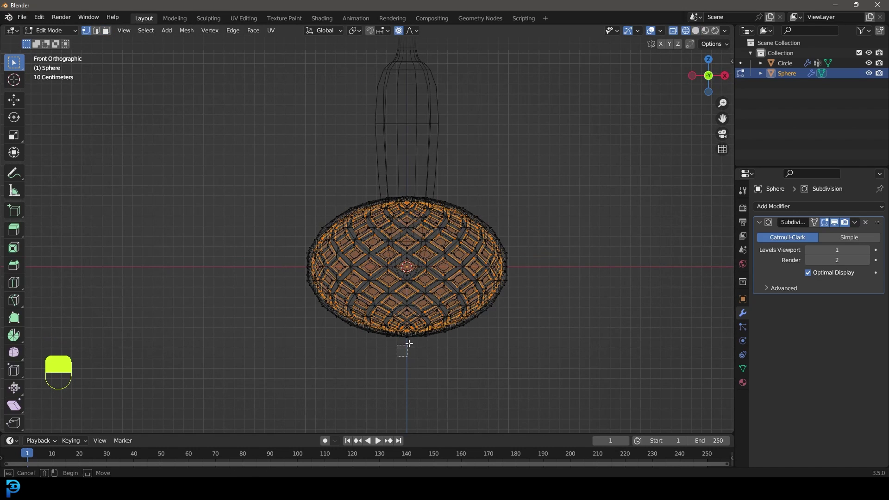
{"action": "left_click_drag", "start_coordinate": [415, 337], "coordinate": [416, 337]}
{"action": "key", "text": "g"}
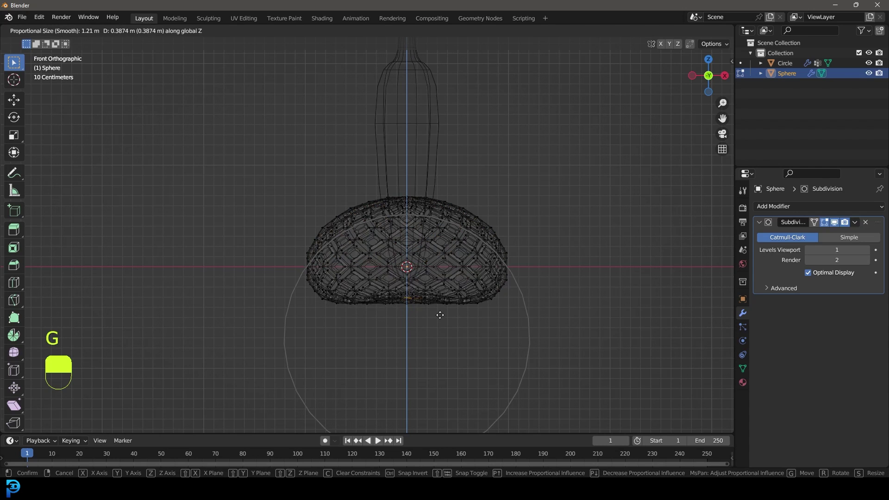
{"action": "scroll", "coordinate": [440, 313], "scroll_direction": "up", "scroll_amount": 1}
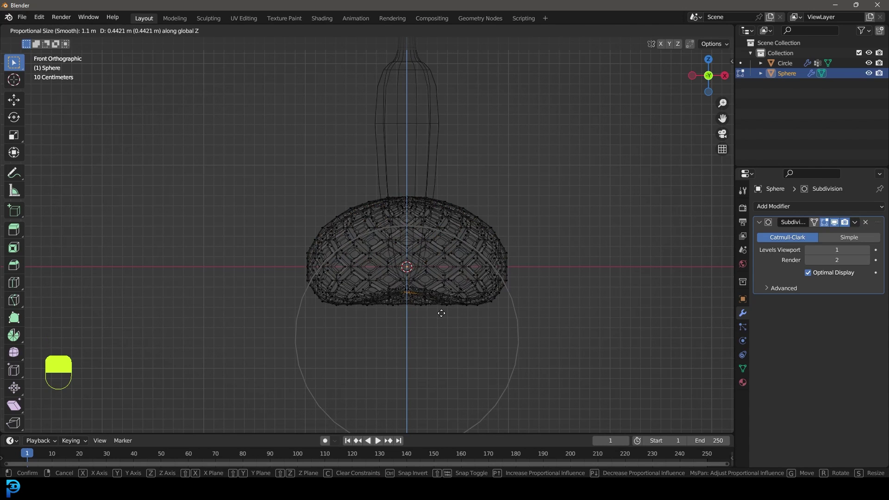
{"action": "left_click", "coordinate": [441, 312]}
{"action": "key", "text": "z"}
{"action": "left_click", "coordinate": [577, 252]}
{"action": "mouse_move", "coordinate": [577, 252]}
{"action": "middle_mouse_down"}
{"action": "mouse_move", "coordinate": [438, 282]}
{"action": "mouse_move", "coordinate": [496, 277]}
{"action": "mouse_move", "coordinate": [407, 214]}
{"action": "mouse_move", "coordinate": [520, 176]}
{"action": "mouse_move", "coordinate": [437, 133]}
{"action": "mouse_move", "coordinate": [411, 205]}
{"action": "middle_mouse_up"}
{"action": "key", "text": "Tab"}
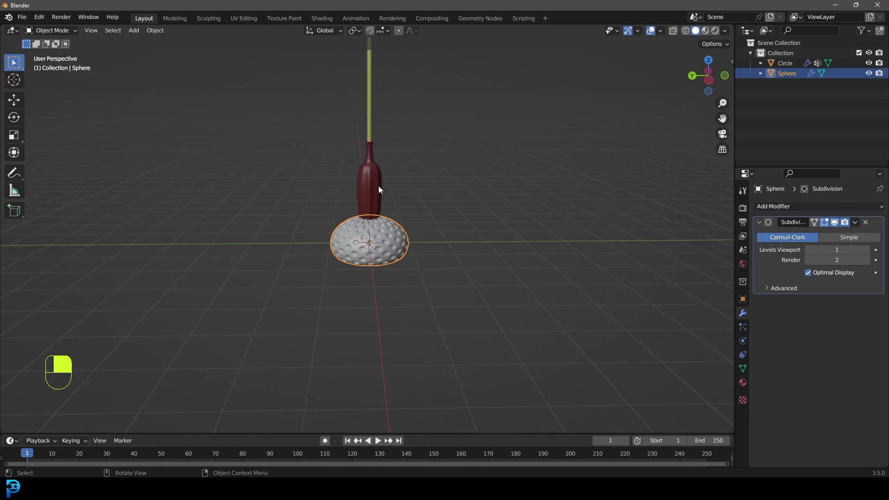
Step: Shrink the seed object, move it onto the upper -X side of the sphere and tilt it outward
{"action": "left_click", "coordinate": [364, 163]}
{"action": "middle_click_drag", "start_coordinate": [365, 163], "coordinate": [377, 169]}
{"action": "key", "text": "KP_1"}
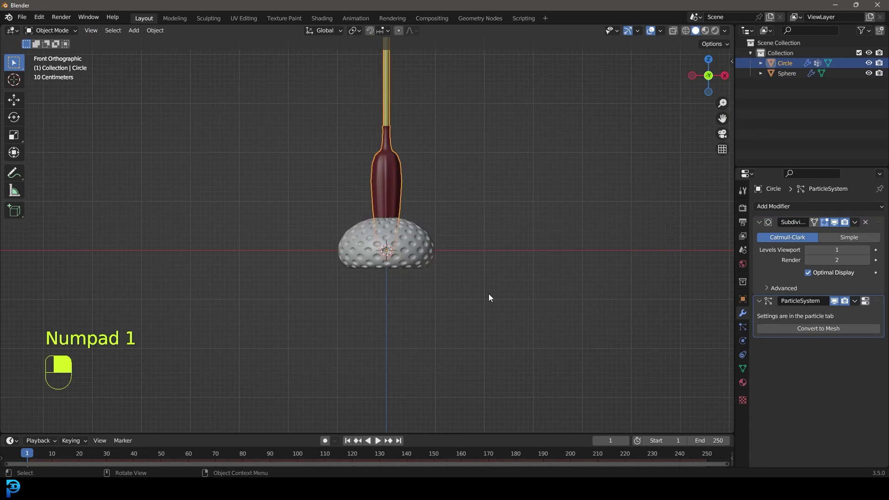
{"action": "key", "text": "s"}
{"action": "left_click", "coordinate": [412, 246]}
{"action": "scroll", "coordinate": [413, 241], "scroll_direction": "up", "scroll_amount": 4}
{"action": "key", "text": "g"}
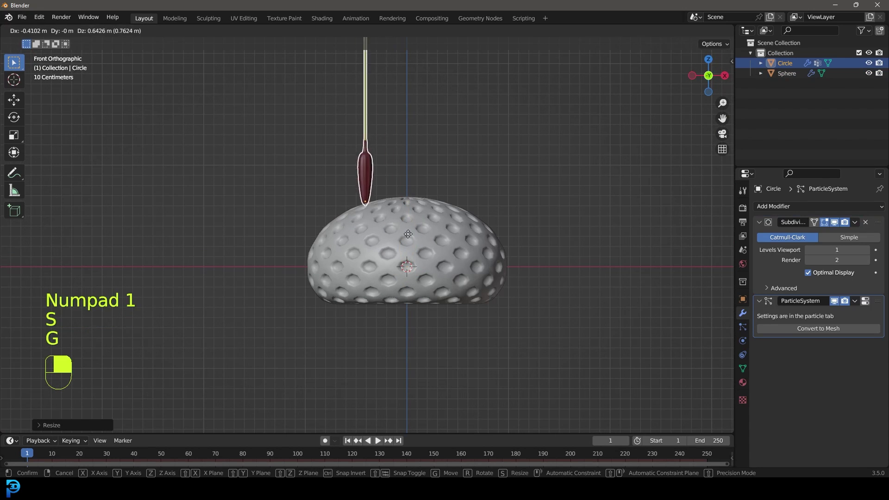
{"action": "left_click", "coordinate": [418, 252]}
{"action": "key", "text": "r"}
{"action": "left_click", "coordinate": [439, 197]}
Step: Fine-tune the tilted seed's scale and position so that its tip sits in one of the sphere's dimples
{"action": "scroll", "coordinate": [438, 196], "scroll_direction": "down", "scroll_amount": 2}
{"action": "middle_click_drag", "start_coordinate": [439, 196], "coordinate": [384, 288], "text": "shift"}
{"action": "key", "text": "s"}
{"action": "left_click", "coordinate": [420, 293]}
{"action": "scroll", "coordinate": [435, 277], "scroll_direction": "up", "scroll_amount": 3}
{"action": "key", "text": "g"}
{"action": "left_click", "coordinate": [384, 298]}
{"action": "middle_click_drag", "start_coordinate": [328, 297], "coordinate": [400, 293]}
{"action": "scroll", "coordinate": [371, 333], "scroll_direction": "up", "scroll_amount": 2}
{"action": "key", "text": "g"}
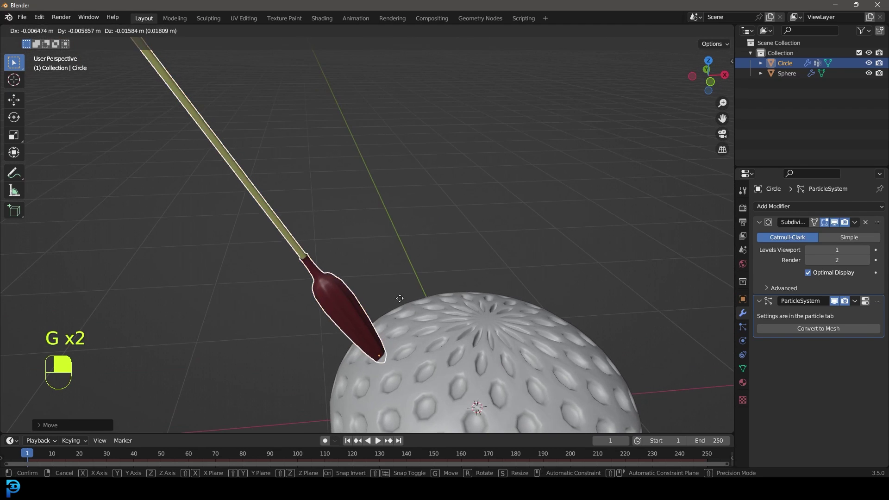
{"action": "left_click", "coordinate": [398, 298]}
{"action": "key", "text": "KP_1"}
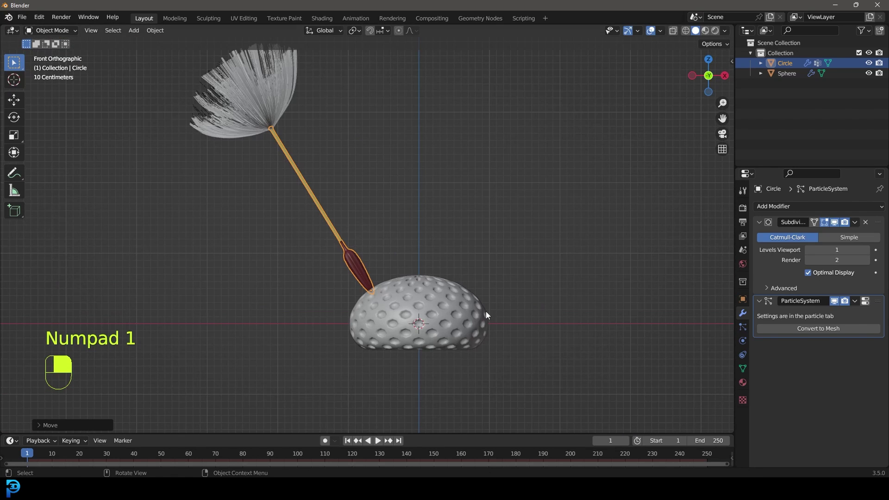
{"action": "key", "text": "s"}
{"action": "left_click", "coordinate": [387, 295]}
Step: Duplicate the seed into a dimple nearer the sphere's top and rotate the copy more upright
{"action": "scroll", "coordinate": [387, 295], "scroll_direction": "up", "scroll_amount": 3}
{"action": "key", "text": "shift+d"}
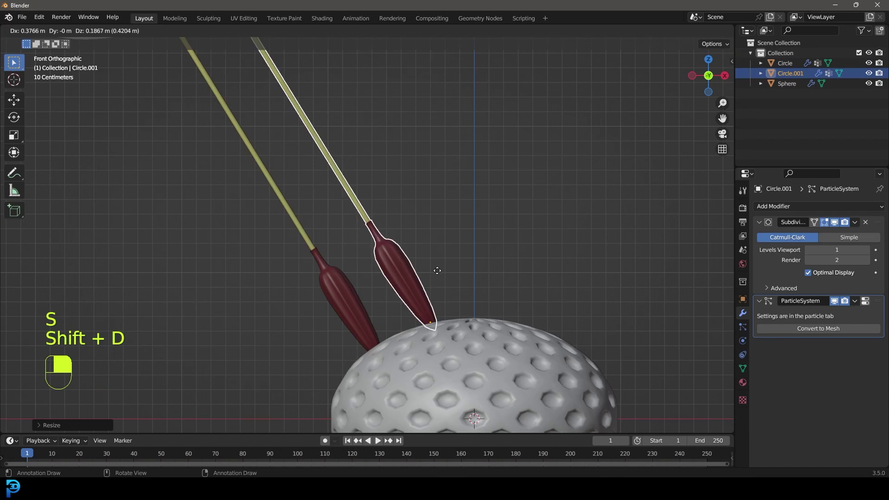
{"action": "left_click", "coordinate": [436, 270]}
{"action": "key", "text": "r"}
{"action": "left_click", "coordinate": [494, 310]}
{"action": "middle_click_drag", "start_coordinate": [494, 310], "coordinate": [438, 266]}
{"action": "scroll", "coordinate": [471, 288], "scroll_direction": "up", "scroll_amount": 2}
{"action": "key", "text": "g"}
{"action": "left_click", "coordinate": [485, 295]}
Step: Duplicate the upright seed into another dimple near the sphere's top and adjust its rotation
{"action": "middle_click_drag", "start_coordinate": [437, 266], "coordinate": [414, 265]}
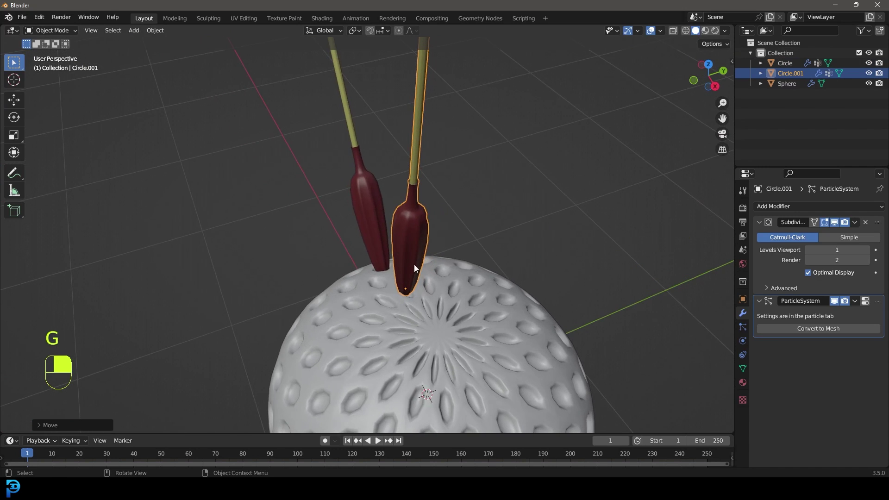
{"action": "key", "text": "shift+d"}
{"action": "key", "text": "r"}
{"action": "left_click", "coordinate": [413, 231]}
Step: Duplicate the newest seed lower on the sphere's front side, rotate it and seat its tip in a dimple
{"action": "middle_click_drag", "start_coordinate": [412, 232], "coordinate": [403, 274]}
{"action": "key", "text": "shift+d"}
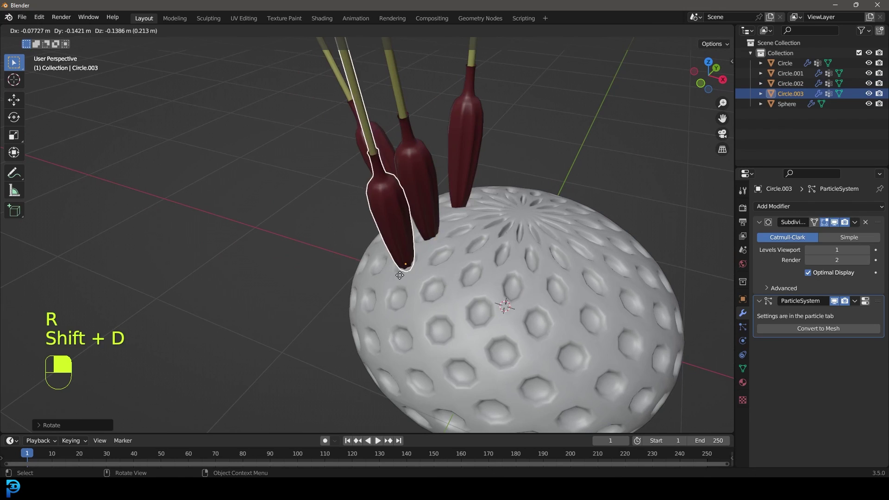
{"action": "key", "text": "r"}
{"action": "left_click", "coordinate": [486, 222]}
{"action": "middle_click_drag", "start_coordinate": [486, 222], "coordinate": [421, 257]}
{"action": "key", "text": "g"}
{"action": "left_click", "coordinate": [401, 269]}
Step: Copy the seed into the neighbouring dimple toward the original seed and angle it to follow the surface
{"action": "key", "text": "shift+d"}
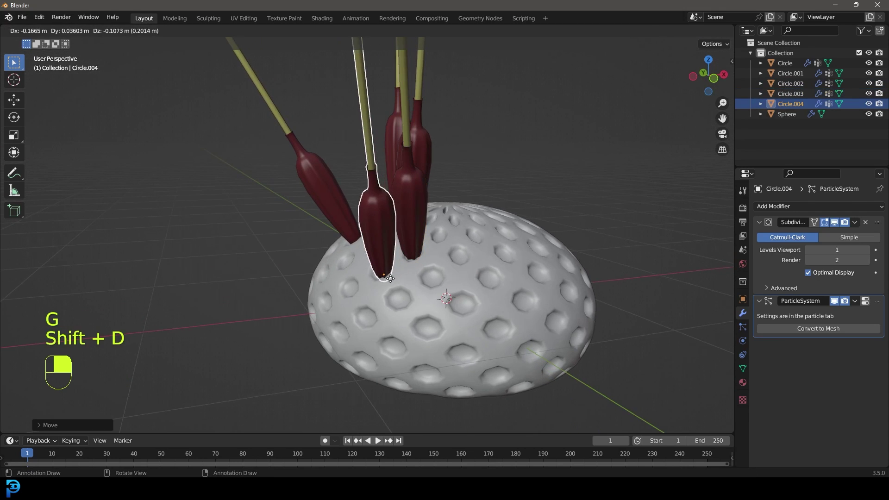
{"action": "key", "text": "r"}
{"action": "left_click", "coordinate": [390, 235]}
Step: Duplicate the seed farther down the sphere's front, position it in a dimple and tilt it steeply outward with trackball rotation
{"action": "middle_click_drag", "start_coordinate": [390, 235], "coordinate": [464, 252]}
{"action": "key", "text": "shift+d"}
{"action": "left_click", "coordinate": [365, 286]}
{"action": "key", "text": "g"}
{"action": "left_click", "coordinate": [468, 256]}
{"action": "key", "text": "r"}
{"action": "key", "text": "r"}
{"action": "left_click", "coordinate": [454, 267]}
{"action": "scroll", "coordinate": [448, 268], "scroll_direction": "down", "scroll_amount": 3}
{"action": "middle_click_drag", "start_coordinate": [448, 268], "coordinate": [473, 281]}
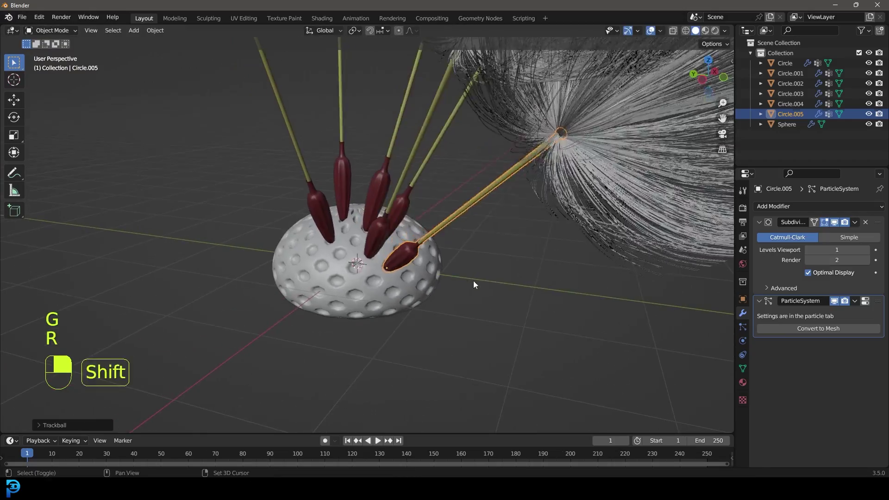
Step: Duplicate the low seed, trackball-rotate the copy to point toward -X and seat it near the sphere's edge
{"action": "key", "text": "shift+d"}
{"action": "key", "text": "r"}
{"action": "key", "text": "r"}
{"action": "left_click", "coordinate": [394, 306]}
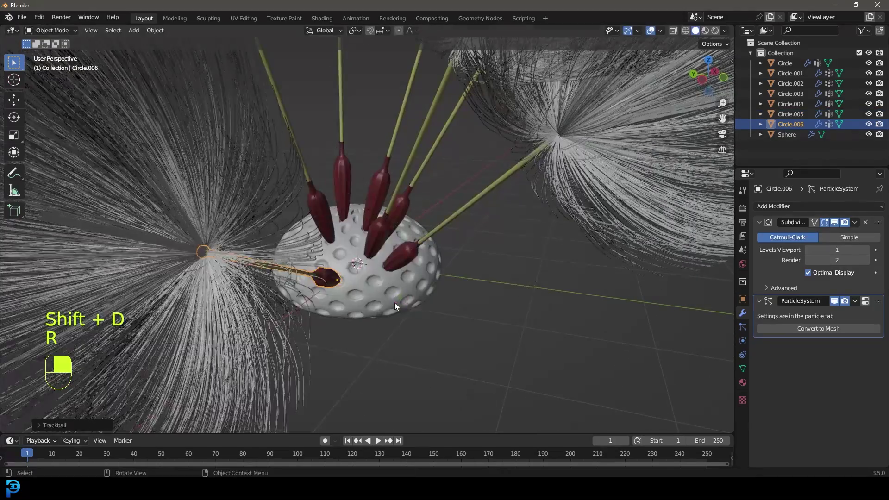
{"action": "middle_click_drag", "start_coordinate": [394, 305], "coordinate": [348, 269]}
{"action": "scroll", "coordinate": [388, 346], "scroll_direction": "up", "scroll_amount": 2}
{"action": "key", "text": "g"}
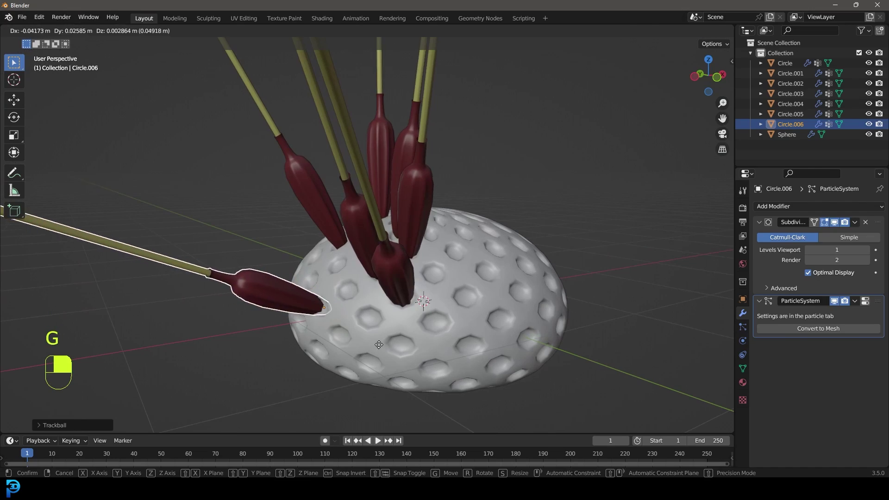
{"action": "left_click", "coordinate": [385, 343]}
Step: Duplicate one of the upper seeds onto the sphere's +X side and tilt the copy outward
{"action": "key", "text": "KP_1"}
{"action": "left_click", "coordinate": [398, 188]}
{"action": "middle_click_drag", "start_coordinate": [430, 221], "coordinate": [377, 260], "text": "shift"}
{"action": "scroll", "coordinate": [379, 261], "scroll_direction": "up", "scroll_amount": 2}
{"action": "key", "text": "shift+d"}
{"action": "left_click", "coordinate": [481, 282]}
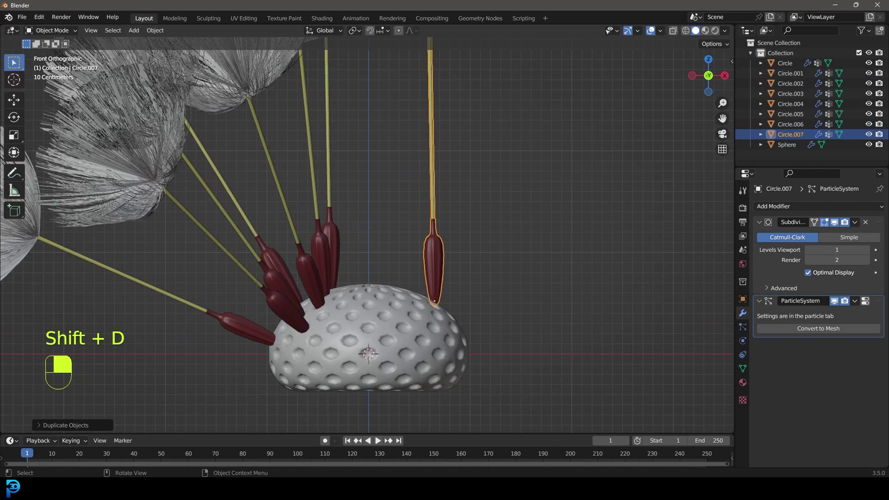
{"action": "key", "text": "r"}
{"action": "left_click", "coordinate": [513, 334]}
Step: Reposition the +X side seed so that its tip rests in a dimple
{"action": "middle_click_drag", "start_coordinate": [499, 286], "coordinate": [497, 339]}
{"action": "scroll", "coordinate": [478, 310], "scroll_direction": "up", "scroll_amount": 2}
{"action": "key", "text": "g"}
{"action": "left_click", "coordinate": [484, 315]}
{"action": "key", "text": "g"}
{"action": "left_click", "coordinate": [501, 289]}
Step: Add a second seed beside the one on the +X side, adjust its angle with trackball rotation and clear the selection
{"action": "key", "text": "shift+d"}
{"action": "left_click", "coordinate": [489, 313]}
{"action": "middle_click_drag", "start_coordinate": [497, 307], "coordinate": [496, 273]}
{"action": "key", "text": "g"}
{"action": "left_click", "coordinate": [409, 249]}
{"action": "key", "text": "r"}
{"action": "key", "text": "r"}
{"action": "left_click", "coordinate": [419, 258]}
{"action": "scroll", "coordinate": [417, 259], "scroll_direction": "down", "scroll_amount": 6}
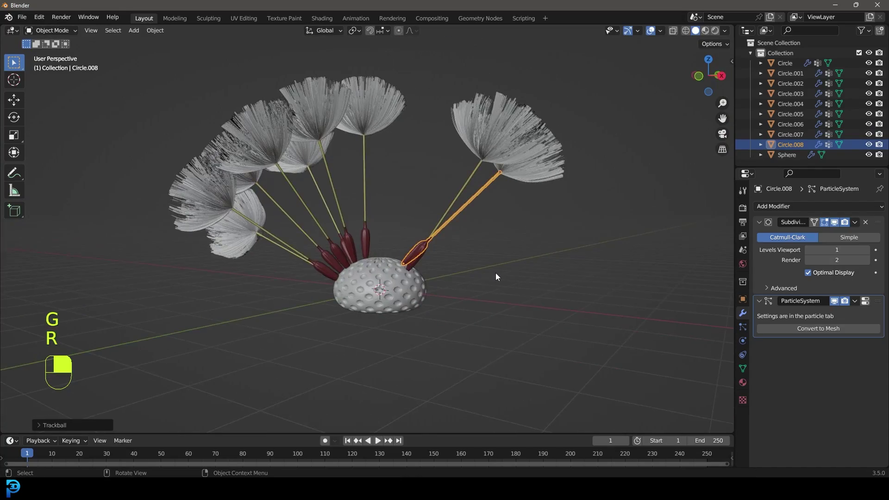
{"action": "key", "text": "KP_1"}
{"action": "key", "text": "alt+a"}
{"action": "scroll", "coordinate": [423, 259], "scroll_direction": "up", "scroll_amount": 3}
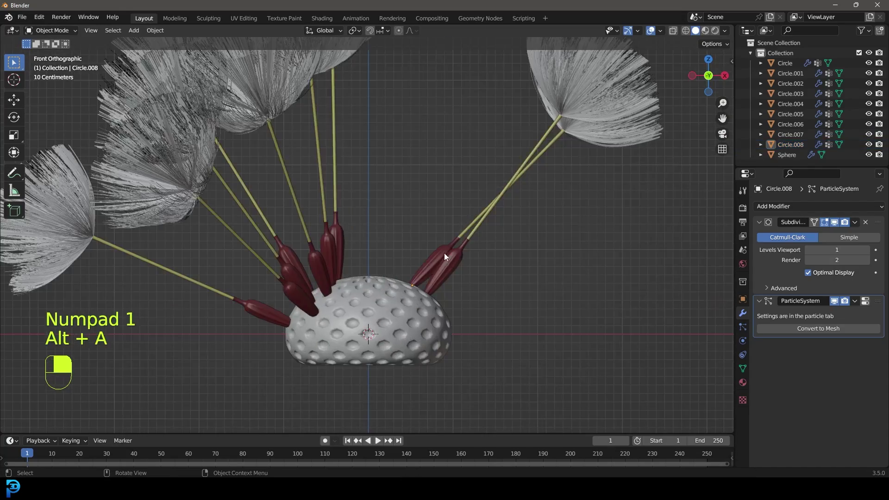
{"action": "middle_click_drag", "start_coordinate": [403, 270], "coordinate": [444, 228]}
{"action": "scroll", "coordinate": [465, 206], "scroll_direction": "up", "scroll_amount": 3}
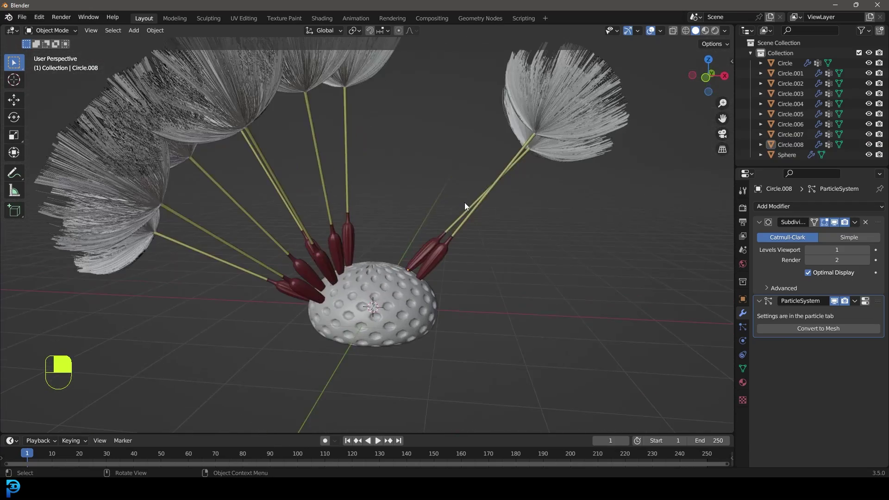
Step: Add a mesh circle with 12 vertices and a 1 m radius at the sphere's centre
{"action": "key", "text": "KP_1"}
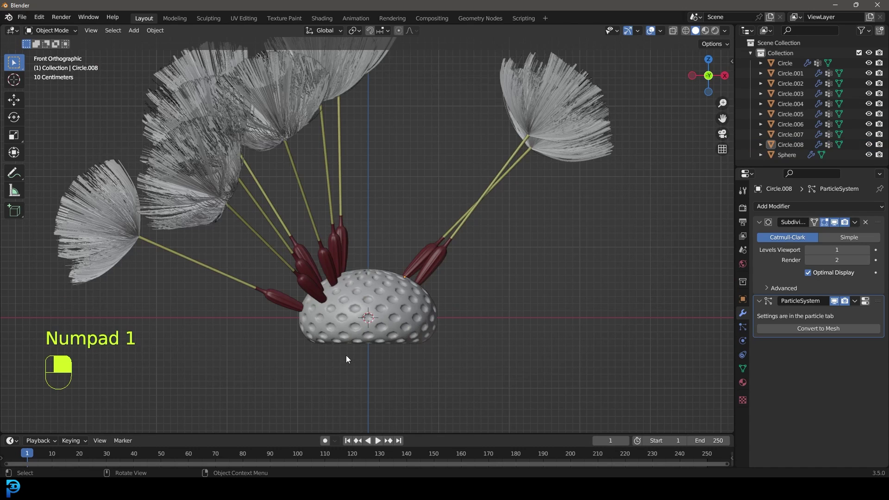
{"action": "middle_click_drag", "start_coordinate": [309, 403], "coordinate": [365, 296], "text": "shift"}
{"action": "scroll", "coordinate": [370, 267], "scroll_direction": "up", "scroll_amount": 1}
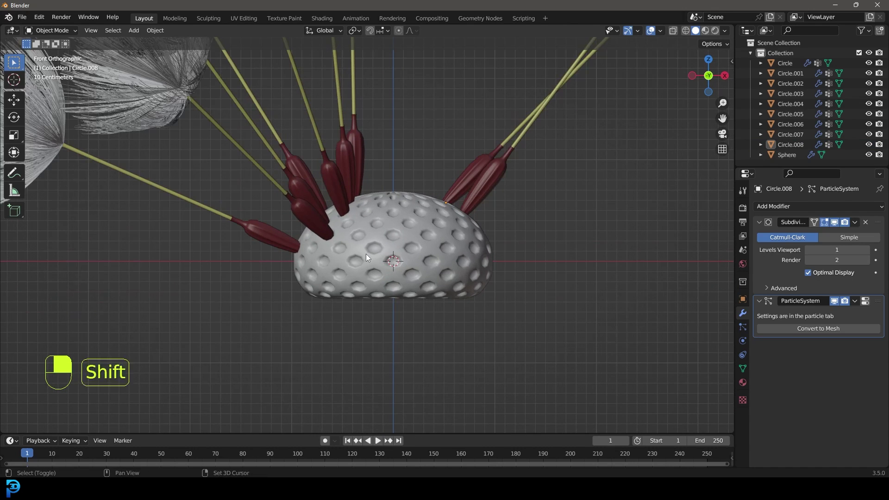
{"action": "key", "text": "shift+a"}
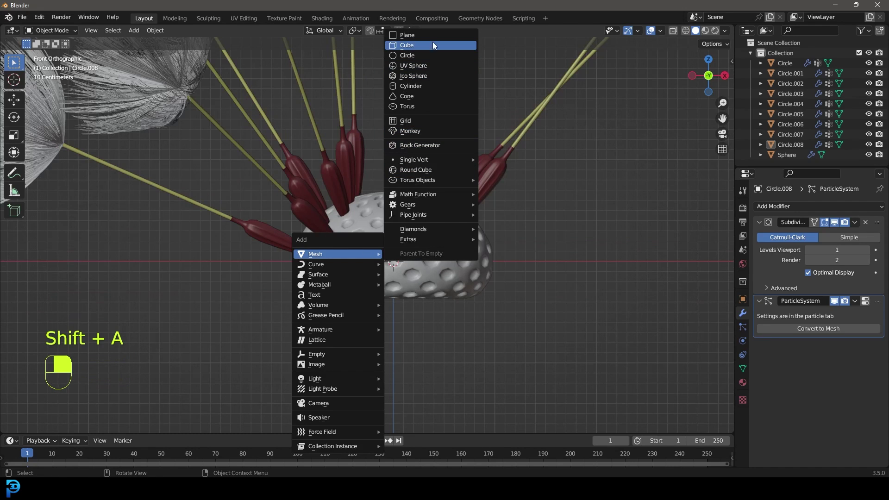
{"action": "left_click", "coordinate": [431, 55]}
{"action": "middle_click_drag", "start_coordinate": [382, 288], "coordinate": [32, 427]}
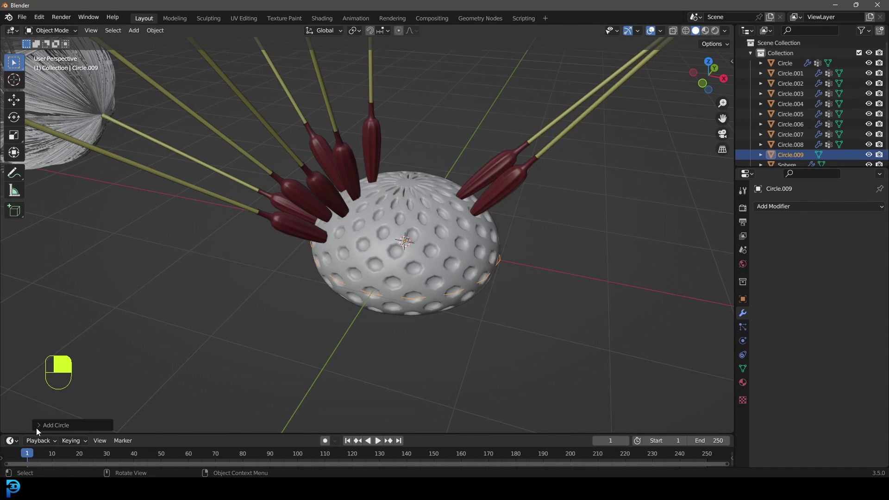
{"action": "left_click", "coordinate": [37, 425]}
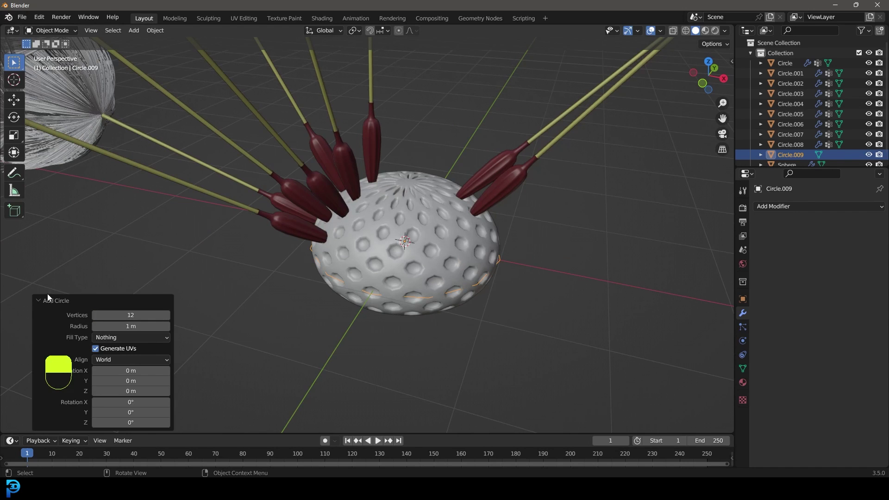
{"action": "left_click", "coordinate": [108, 301]}
Step: Select the new circle through the wireframe and move it about 0.53 m straight down, below the dimpled sphere
{"action": "key", "text": "z"}
{"action": "left_click", "coordinate": [293, 299]}
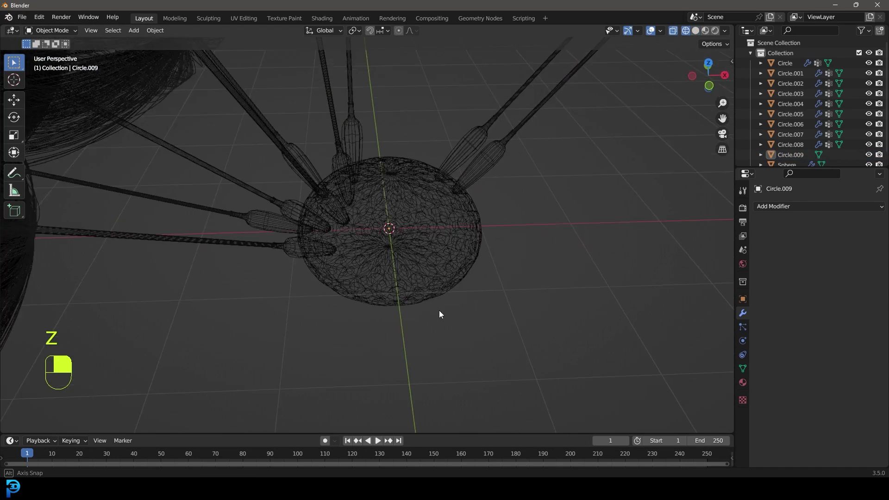
{"action": "key", "text": "a"}
{"action": "middle_click_drag", "start_coordinate": [452, 311], "coordinate": [423, 290]}
{"action": "scroll", "coordinate": [420, 303], "scroll_direction": "up", "scroll_amount": 2}
{"action": "left_click", "coordinate": [423, 318]}
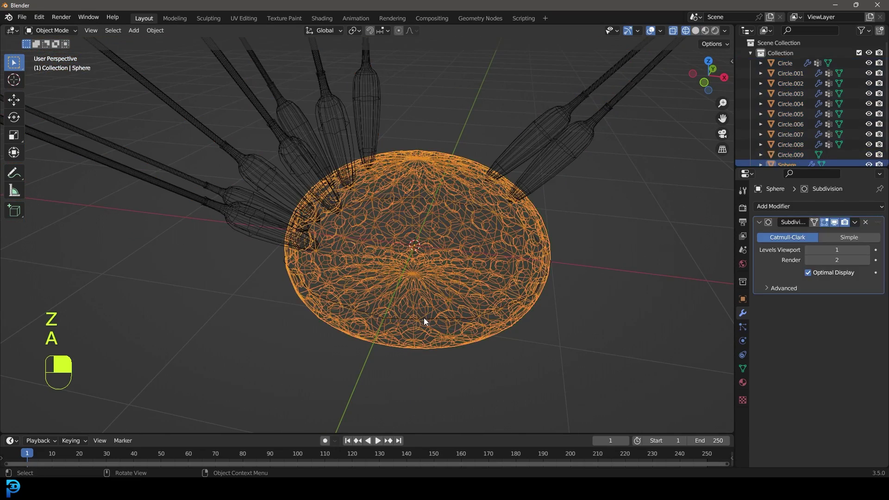
{"action": "left_click", "coordinate": [442, 317]}
{"action": "scroll", "coordinate": [431, 315], "scroll_direction": "down", "scroll_amount": 3}
{"action": "middle_click_drag", "start_coordinate": [430, 319], "coordinate": [421, 291]}
{"action": "key", "text": "g"}
{"action": "key", "text": "z"}
{"action": "left_click", "coordinate": [422, 333]}
{"action": "key", "text": "z"}
{"action": "left_click", "coordinate": [502, 340]}
{"action": "mouse_move", "coordinate": [462, 324]}
{"action": "middle_mouse_down"}
{"action": "mouse_move", "coordinate": [449, 335]}
{"action": "mouse_move", "coordinate": [440, 298]}
{"action": "middle_mouse_up"}
{"action": "scroll", "coordinate": [440, 298], "scroll_direction": "up", "scroll_amount": 2}
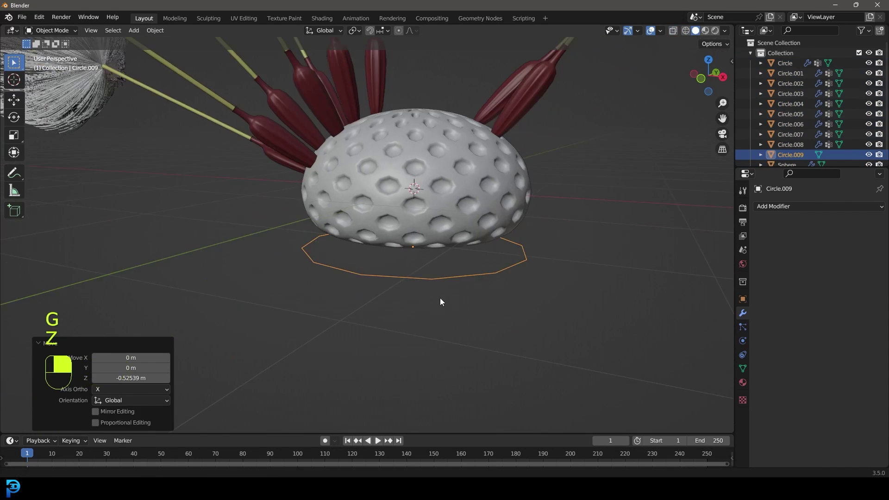
Step: Extrude the circle outward to a scale of 1.061, lower the outer edge about 0.06 m and turn off proportional editing
{"action": "key", "text": "Tab"}
{"action": "scroll", "coordinate": [441, 300], "scroll_direction": "up", "scroll_amount": 3}
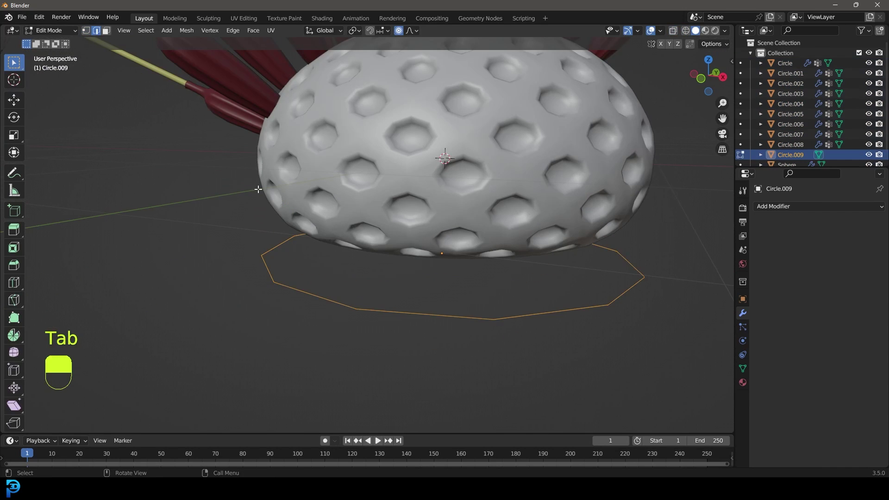
{"action": "middle_click_drag", "start_coordinate": [258, 189], "coordinate": [366, 284]}
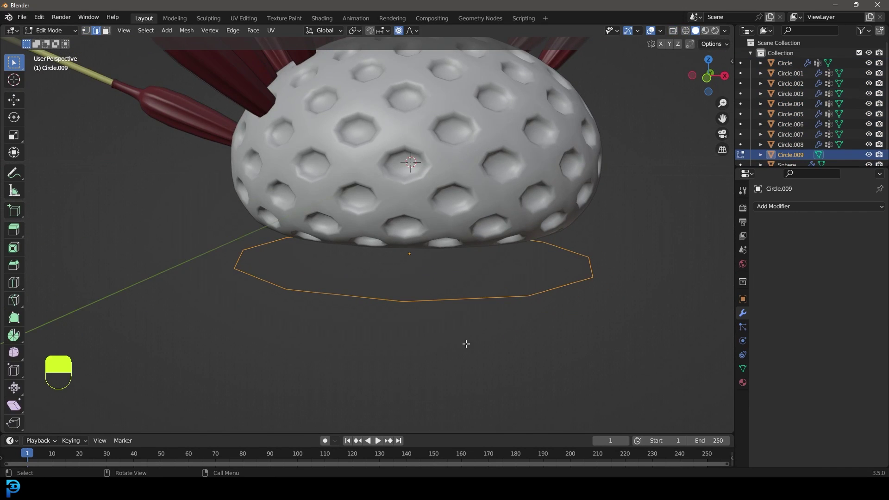
{"action": "left_click", "coordinate": [492, 372]}
{"action": "key", "text": "g"}
{"action": "key", "text": "z"}
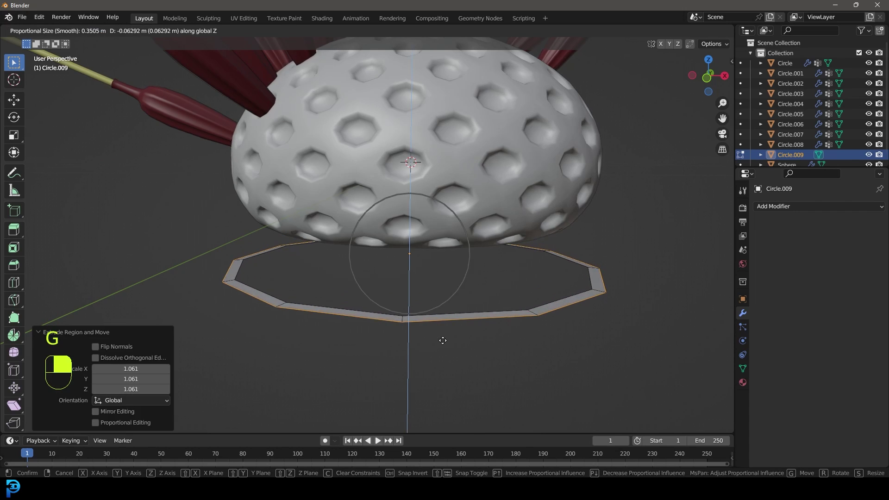
{"action": "left_click", "coordinate": [443, 342]}
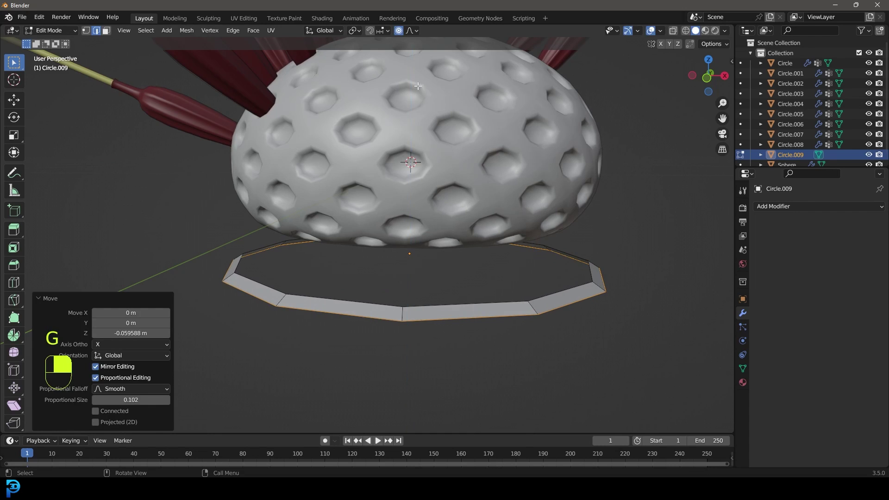
{"action": "left_click", "coordinate": [398, 32]}
Step: Select every other edge around the ring's outer rim and extrude these edges downward
{"action": "middle_click_drag", "start_coordinate": [317, 285], "coordinate": [330, 302]}
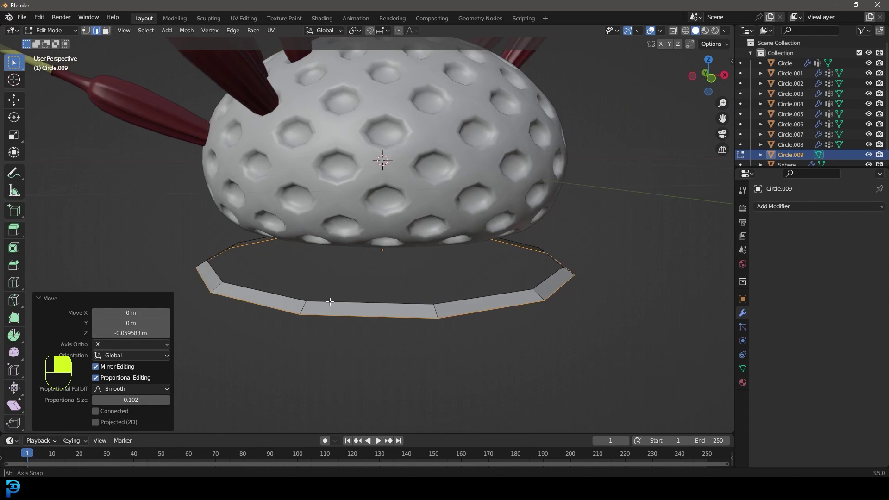
{"action": "left_click", "coordinate": [351, 321]}
{"action": "middle_click_drag", "start_coordinate": [560, 332], "coordinate": [589, 337]}
{"action": "scroll", "coordinate": [640, 373], "scroll_direction": "down", "scroll_amount": 5}
{"action": "middle_click_drag", "start_coordinate": [639, 373], "coordinate": [553, 365]}
{"action": "scroll", "coordinate": [554, 364], "scroll_direction": "up", "scroll_amount": 1}
{"action": "key", "text": "z"}
{"action": "left_click", "coordinate": [296, 330]}
{"action": "middle_click_drag", "start_coordinate": [516, 338], "coordinate": [484, 339]}
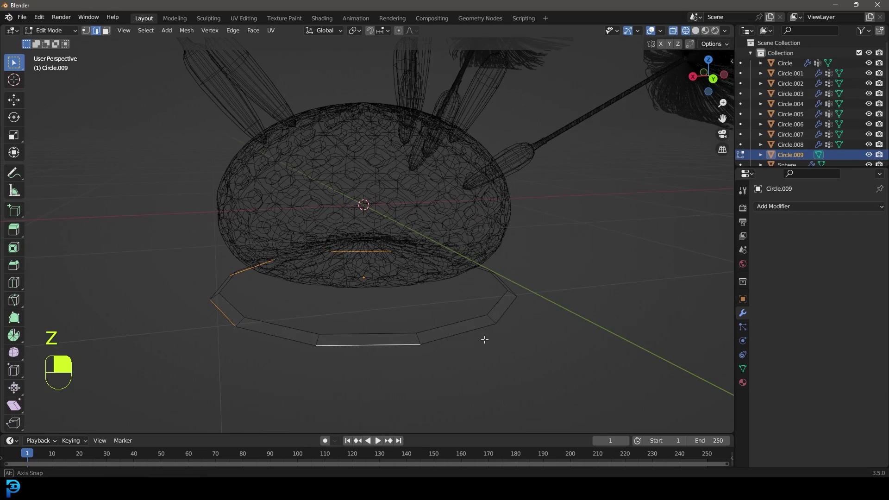
{"action": "middle_click_drag", "start_coordinate": [523, 313], "coordinate": [386, 307]}
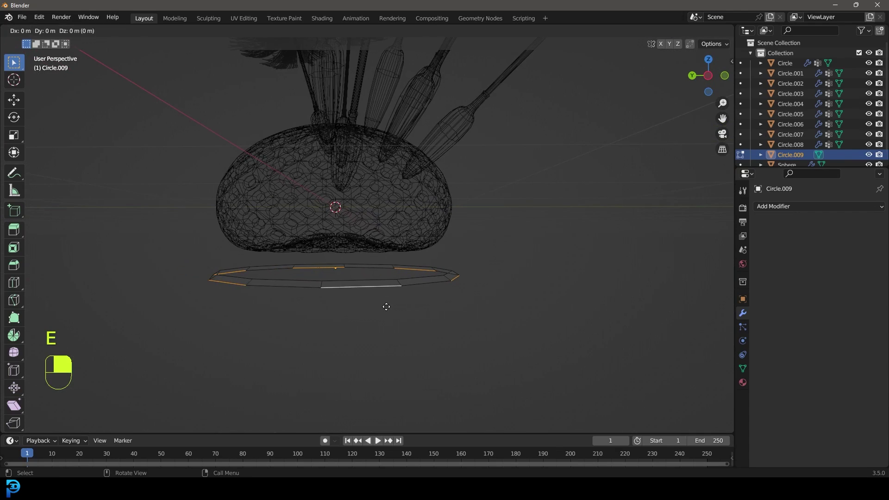
{"action": "left_click", "coordinate": [399, 322]}
Step: Select the remaining outer rim edges between the extruded tabs and extrude them about 0.24 m down along Z
{"action": "key", "text": "z"}
{"action": "middle_click_drag", "start_coordinate": [291, 300], "coordinate": [353, 312]}
{"action": "left_click", "coordinate": [393, 309]}
{"action": "left_click", "coordinate": [353, 312]}
{"action": "middle_click_drag", "start_coordinate": [218, 305], "coordinate": [546, 304]}
{"action": "left_click", "coordinate": [314, 338], "text": "shift"}
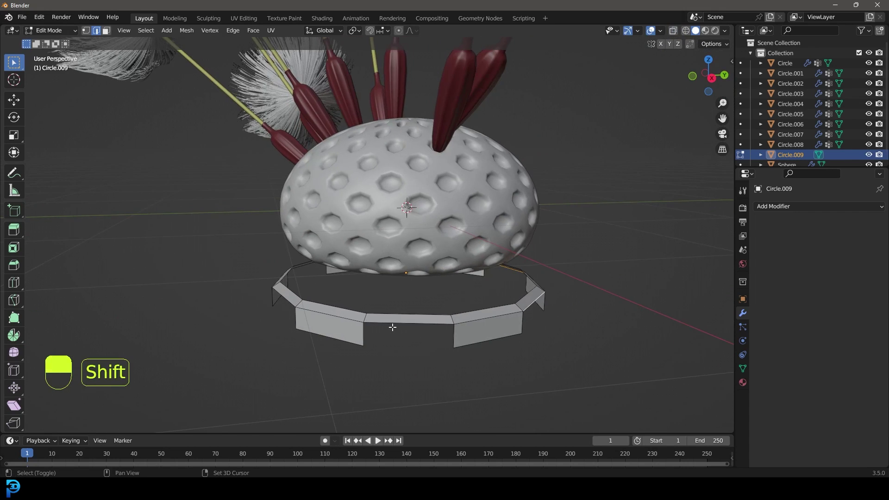
{"action": "middle_click_drag", "start_coordinate": [282, 307], "coordinate": [383, 320]}
{"action": "middle_click_drag", "start_coordinate": [334, 305], "coordinate": [365, 309]}
{"action": "key", "text": "e"}
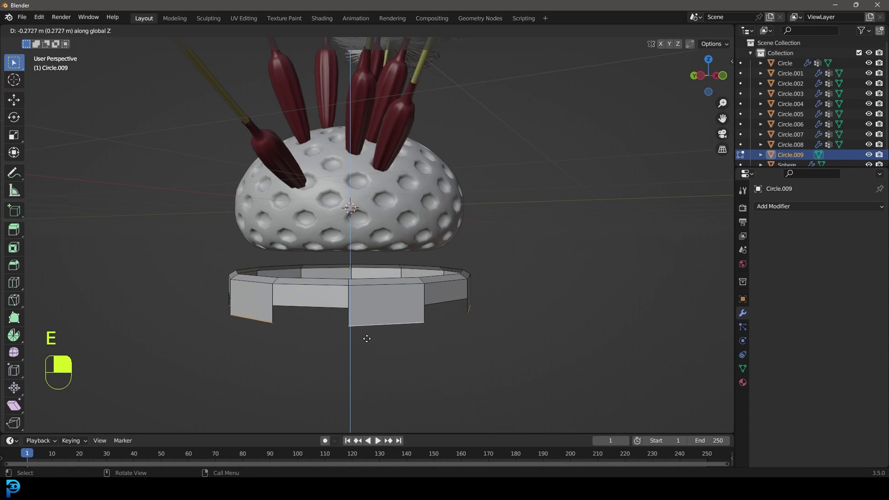
{"action": "left_click", "coordinate": [367, 335]}
Step: Select the bottom vertices of all tabs in the front wireframe view and extrude them about 0.19 m down along Z
{"action": "middle_click_drag", "start_coordinate": [234, 321], "coordinate": [333, 307]}
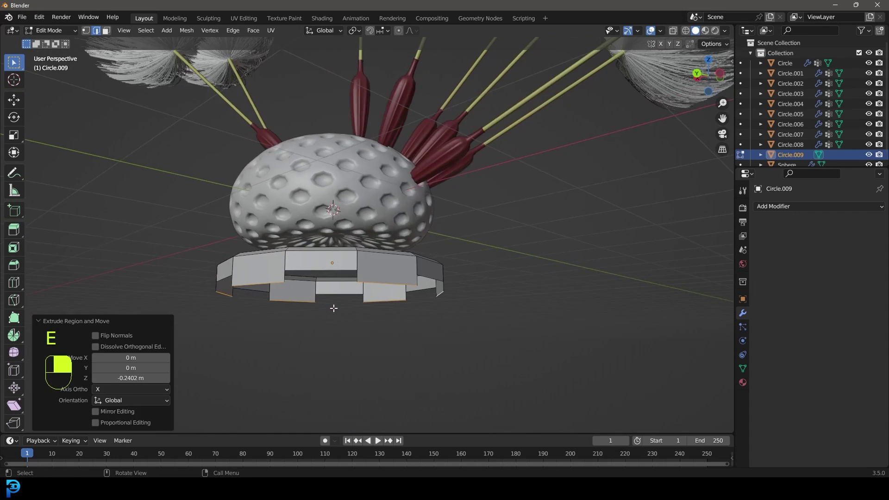
{"action": "key", "text": "KP_1"}
{"action": "key", "text": "z"}
{"action": "left_click", "coordinate": [280, 308]}
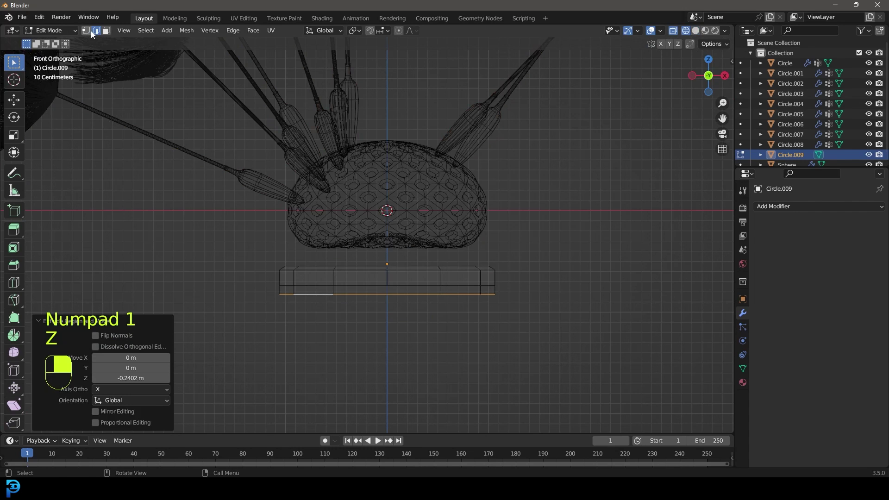
{"action": "left_click_drag", "start_coordinate": [224, 350], "coordinate": [534, 278]}
{"action": "scroll", "coordinate": [463, 316], "scroll_direction": "down", "scroll_amount": 2, "text": "shift"}
{"action": "key", "text": "e"}
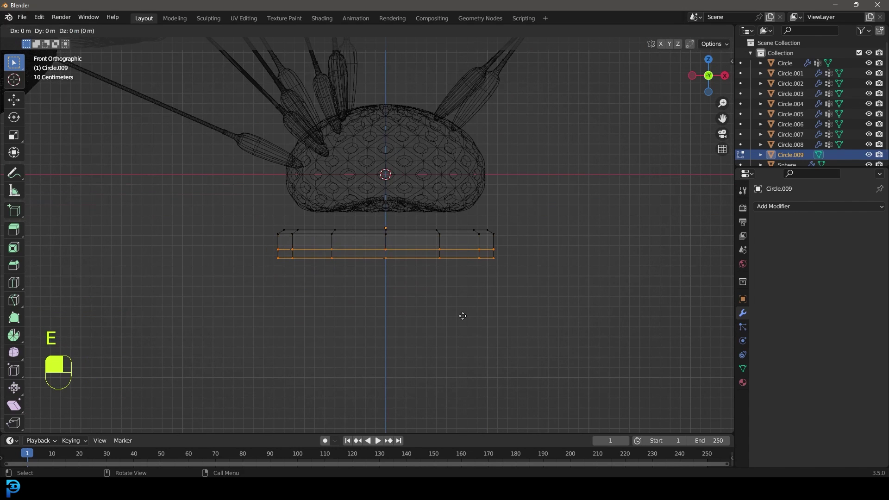
{"action": "key", "text": "z"}
{"action": "left_click", "coordinate": [464, 335]}
{"action": "key", "text": "z"}
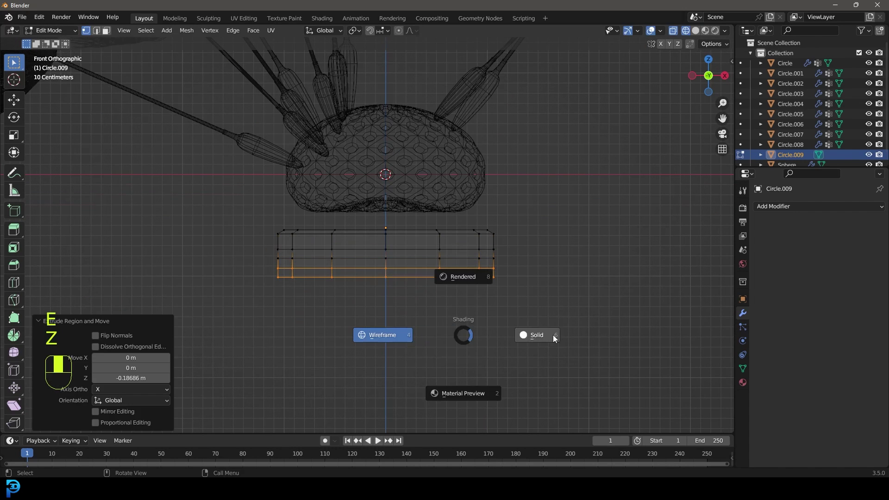
{"action": "left_click", "coordinate": [553, 335]}
{"action": "middle_click_drag", "start_coordinate": [446, 304], "coordinate": [453, 310]}
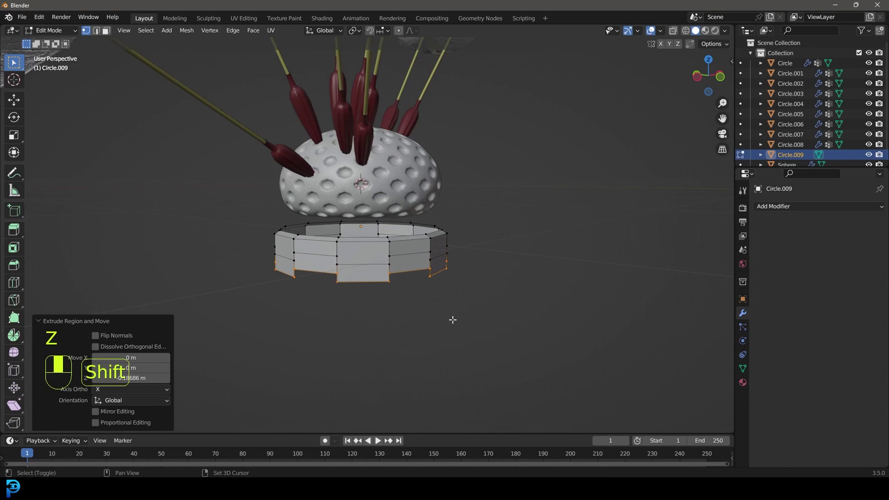
Step: Repeat the last downward extrusion nine times to lengthen the tabs into long strips
{"action": "key", "text": "shift+r"}
{"action": "key", "text": "shift+r"}
{"action": "key", "text": "shift+r"}
{"action": "key", "text": "shift+r"}
{"action": "key", "text": "shift+r"}
{"action": "key", "text": "shift+r"}
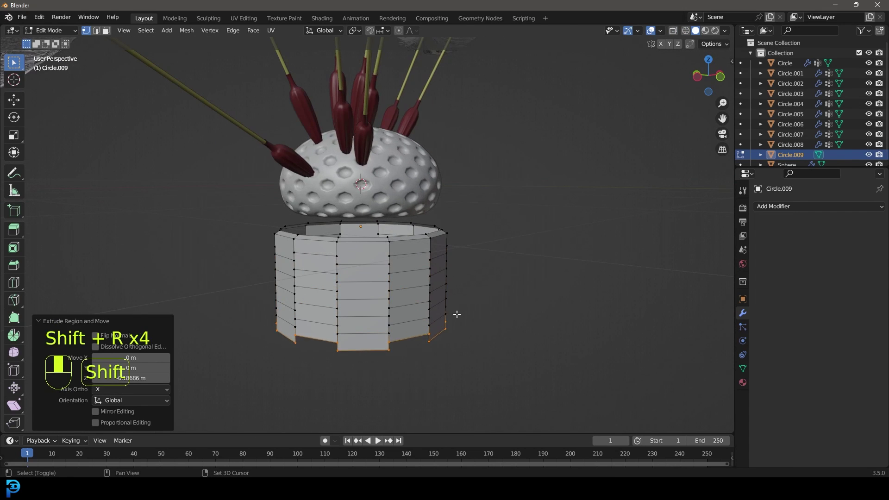
{"action": "scroll", "coordinate": [456, 317], "scroll_direction": "down", "scroll_amount": 5}
{"action": "middle_click_drag", "start_coordinate": [359, 308], "coordinate": [435, 301]}
{"action": "scroll", "coordinate": [430, 294], "scroll_direction": "up", "scroll_amount": 4}
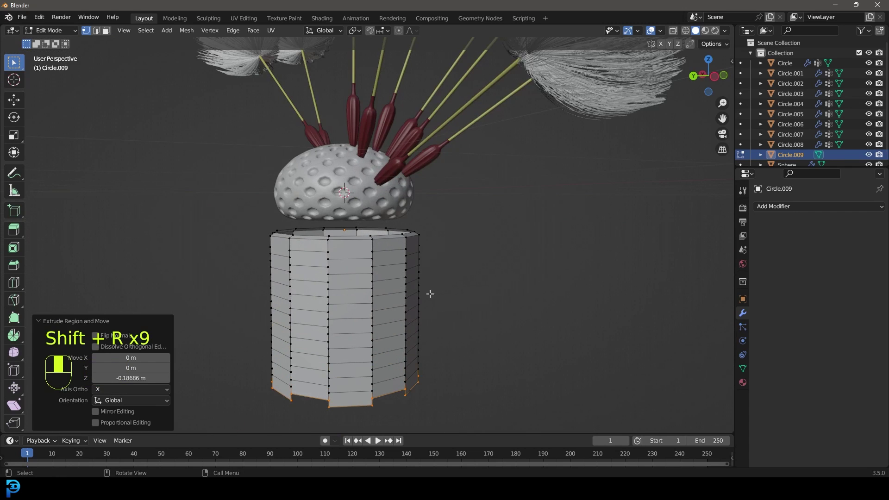
Step: Set the transform pivot to Individual Origins and enable proportional editing limited to connected geometry
{"action": "left_click", "coordinate": [353, 31]}
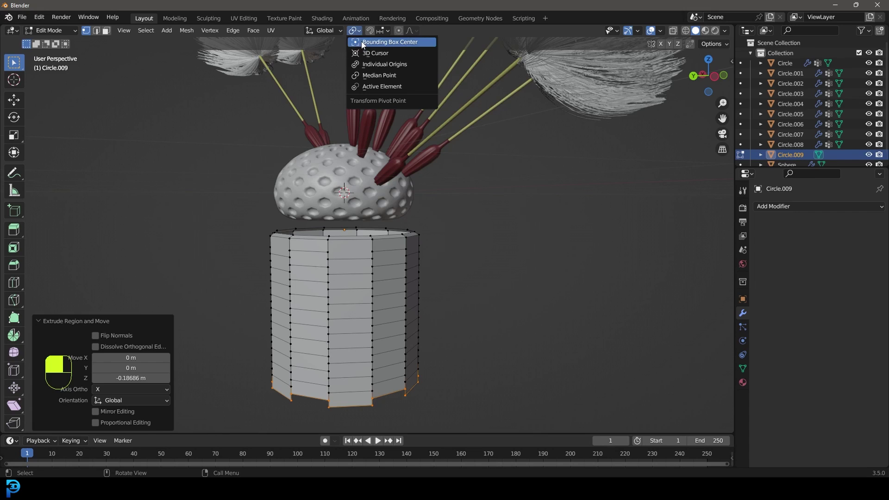
{"action": "left_click", "coordinate": [368, 66]}
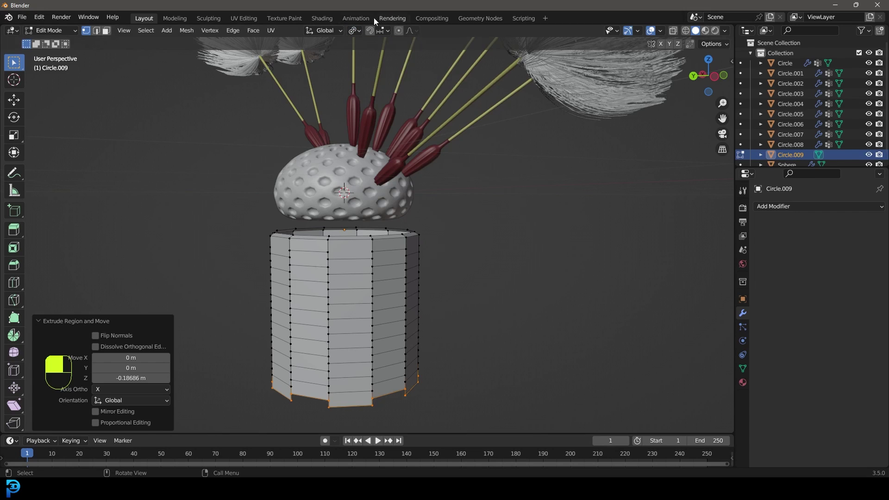
{"action": "left_click", "coordinate": [399, 31]}
{"action": "scroll", "coordinate": [492, 367], "scroll_direction": "down", "scroll_amount": 2}
{"action": "key", "text": "s"}
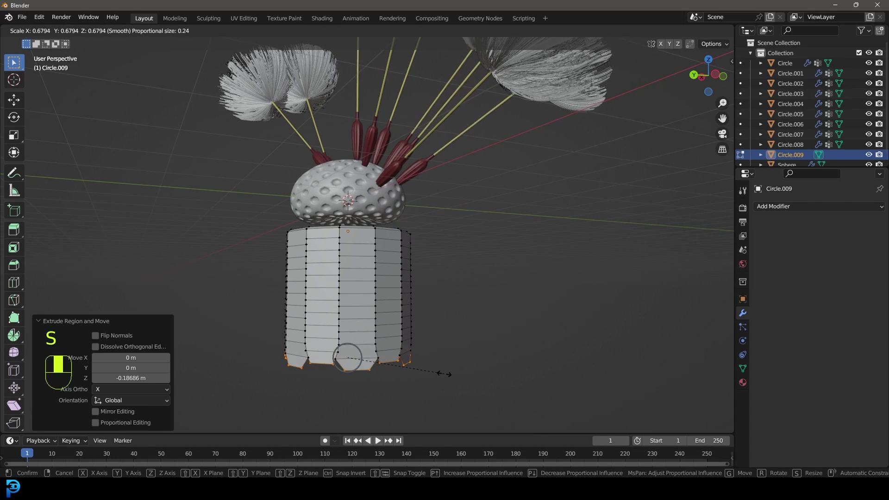
{"action": "right_click", "coordinate": [426, 372]}
{"action": "left_click", "coordinate": [415, 31]}
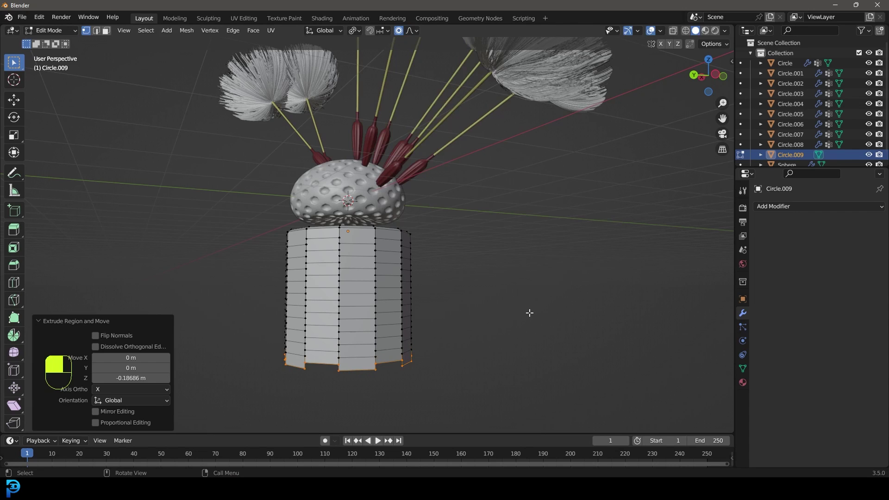
{"action": "scroll", "coordinate": [436, 370], "scroll_direction": "up", "scroll_amount": 2}
Step: Taper the strip tips by scaling them to 0.578 and again to 0.842 with a wider proportional falloff
{"action": "key", "text": "s"}
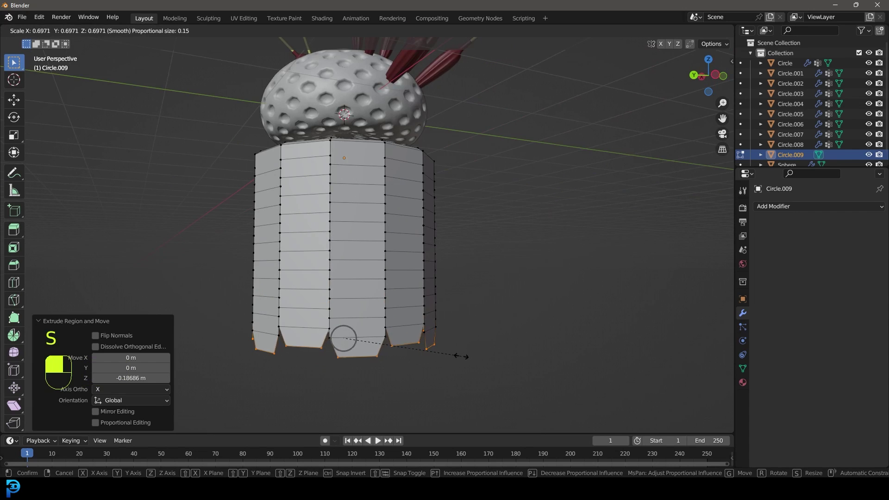
{"action": "scroll", "coordinate": [443, 348], "scroll_direction": "down", "scroll_amount": 2}
{"action": "left_click", "coordinate": [441, 349]}
{"action": "middle_click_drag", "start_coordinate": [440, 349], "coordinate": [444, 329]}
{"action": "key", "text": "s"}
{"action": "scroll", "coordinate": [486, 340], "scroll_direction": "down", "scroll_amount": 12}
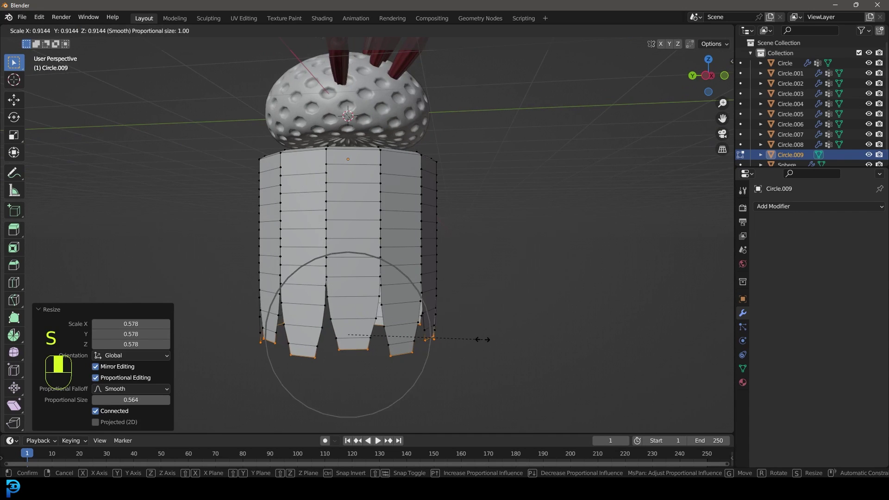
{"action": "scroll", "coordinate": [475, 332], "scroll_direction": "down", "scroll_amount": 2}
{"action": "left_click", "coordinate": [477, 329]}
Step: Set the transform pivot to Median Point and show the strips as a wireframe from the front
{"action": "middle_click_drag", "start_coordinate": [478, 305], "coordinate": [369, 309]}
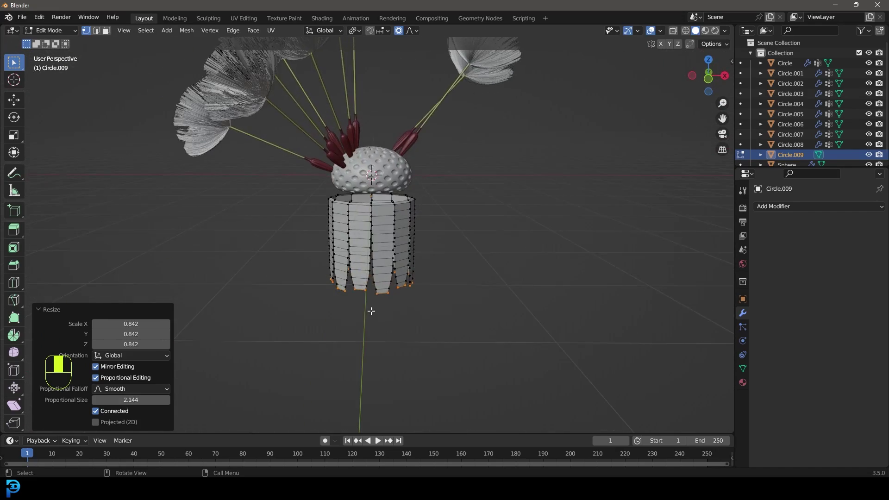
{"action": "key", "text": "KP_1"}
{"action": "left_click", "coordinate": [355, 30]}
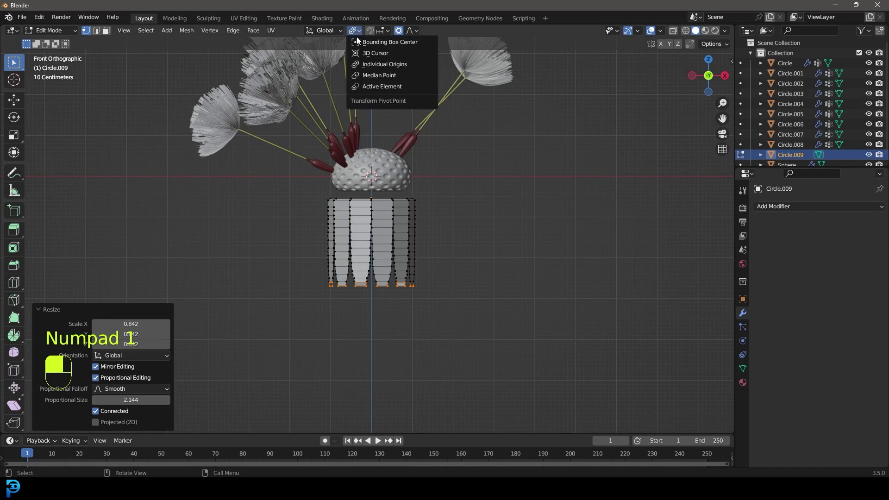
{"action": "left_click", "coordinate": [373, 78]}
{"action": "scroll", "coordinate": [367, 234], "scroll_direction": "up", "scroll_amount": 4}
{"action": "key", "text": "z"}
{"action": "left_click", "coordinate": [347, 220]}
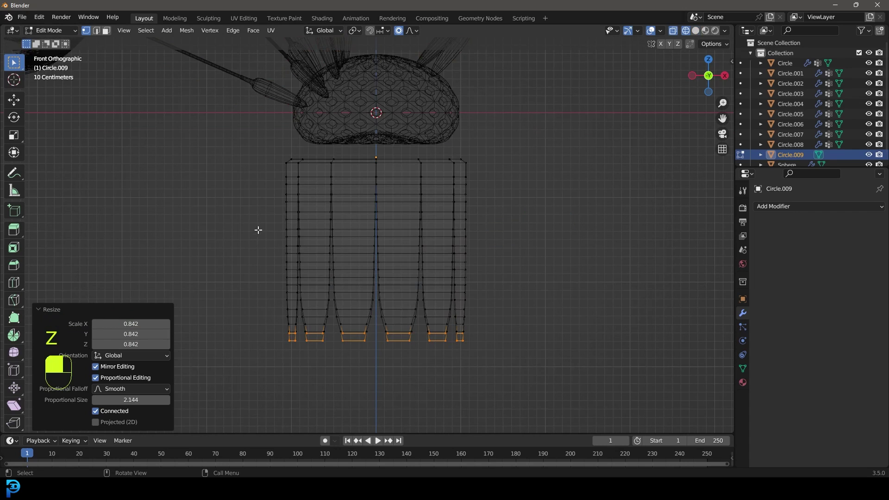
{"action": "left_click_drag", "start_coordinate": [487, 242], "coordinate": [487, 243]}
{"action": "scroll", "coordinate": [540, 250], "scroll_direction": "up", "scroll_amount": 1}
{"action": "key", "text": "s"}
{"action": "scroll", "coordinate": [572, 258], "scroll_direction": "up", "scroll_amount": 1}
{"action": "right_click", "coordinate": [325, 230]}
Step: Scale the middle rows of the strips inward with proportional editing to give the ring a waist, and restore solid shading
{"action": "left_click_drag", "start_coordinate": [358, 245], "coordinate": [538, 262]}
{"action": "key", "text": "s"}
{"action": "left_click", "coordinate": [541, 265]}
{"action": "key", "text": "z"}
{"action": "left_click_drag", "start_coordinate": [413, 252], "coordinate": [412, 283], "text": "shift"}
Step: Move the whole ring of strips up along Z by about 0.32 m so its rim meets the core's underside
{"action": "key", "text": "a"}
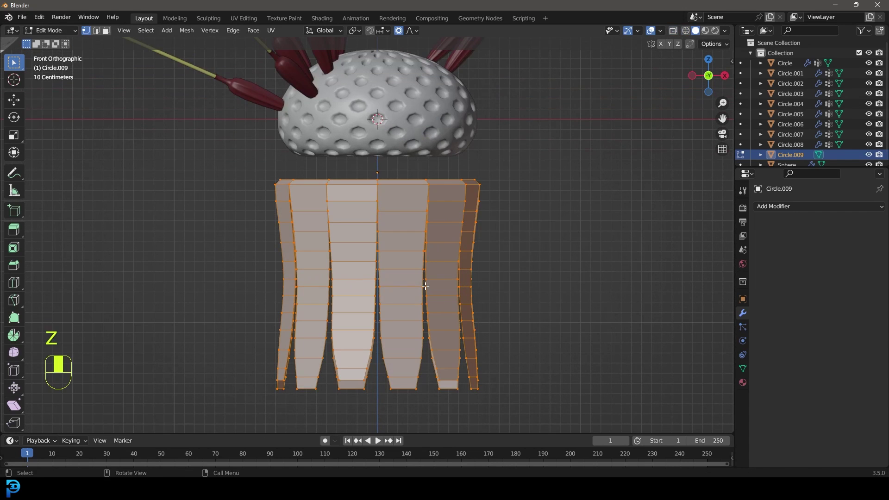
{"action": "key", "text": "g"}
{"action": "key", "text": "z"}
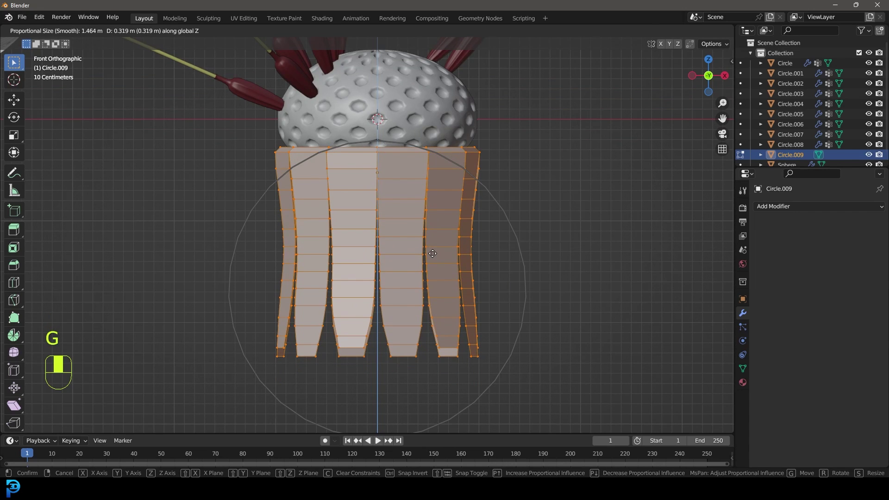
{"action": "left_click", "coordinate": [432, 253]}
{"action": "middle_click_drag", "start_coordinate": [409, 230], "coordinate": [370, 208]}
{"action": "scroll", "coordinate": [350, 202], "scroll_direction": "up", "scroll_amount": 2}
{"action": "key", "text": "alt+a"}
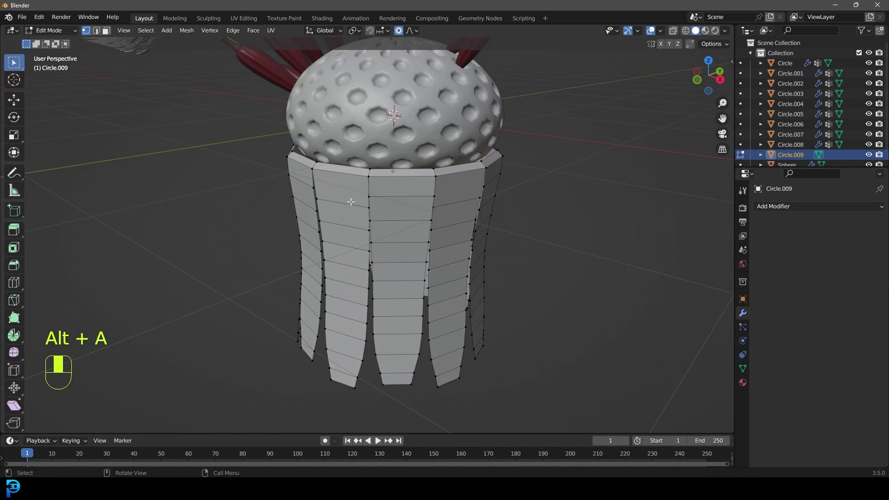
Step: Nudge rim vertices of the strip ring with proportional editing, including a move of -0.013 m in X and 0.125 m in Z
{"action": "key", "text": "KP_1"}
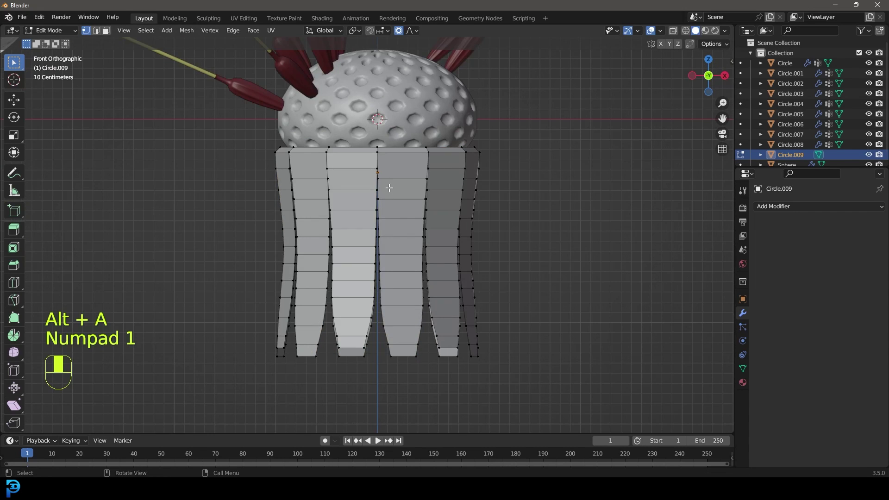
{"action": "scroll", "coordinate": [361, 188], "scroll_direction": "down", "scroll_amount": 4}
{"action": "scroll", "coordinate": [379, 170], "scroll_direction": "up", "scroll_amount": 2}
{"action": "key", "text": "z"}
{"action": "left_click", "coordinate": [371, 189]}
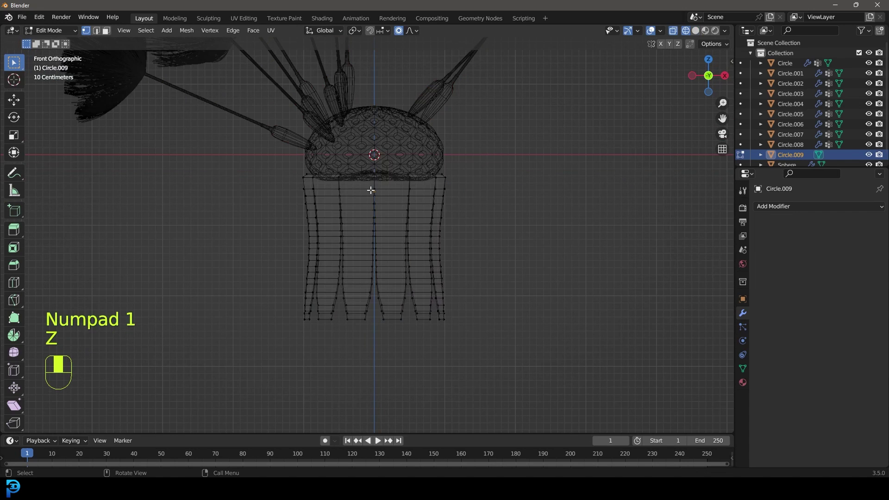
{"action": "key", "text": "g"}
{"action": "left_click", "coordinate": [390, 204]}
{"action": "mouse_move", "coordinate": [391, 204]}
{"action": "middle_mouse_down"}
{"action": "mouse_move", "coordinate": [473, 179]}
{"action": "mouse_move", "coordinate": [399, 200]}
{"action": "middle_mouse_up"}
{"action": "key", "text": "z"}
{"action": "left_click", "coordinate": [466, 201]}
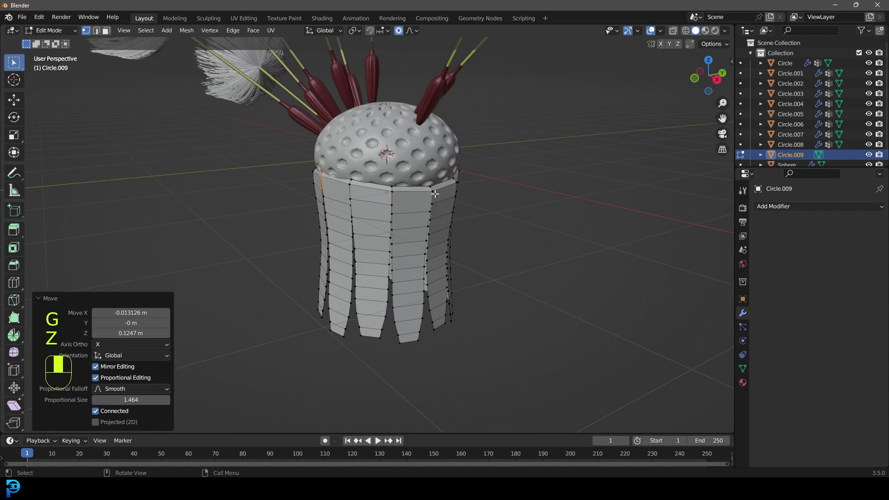
{"action": "key", "text": "g"}
{"action": "left_click", "coordinate": [440, 200]}
{"action": "middle_click_drag", "start_coordinate": [381, 200], "coordinate": [409, 211]}
Step: Return to Object Mode and add a Subdivision Surface modifier to the strip ring
{"action": "key", "text": "Tab"}
{"action": "scroll", "coordinate": [443, 209], "scroll_direction": "down", "scroll_amount": 3}
{"action": "scroll", "coordinate": [409, 212], "scroll_direction": "up", "scroll_amount": 3}
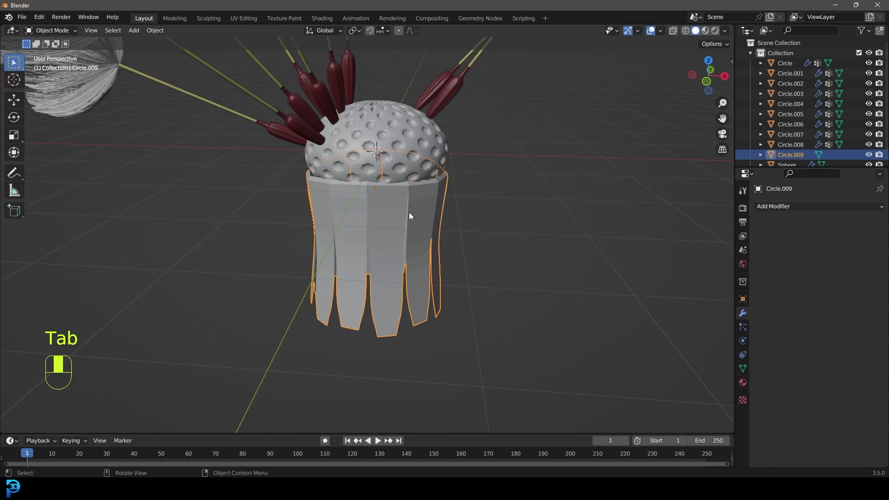
{"action": "left_click", "coordinate": [776, 205]}
{"action": "left_click", "coordinate": [713, 389]}
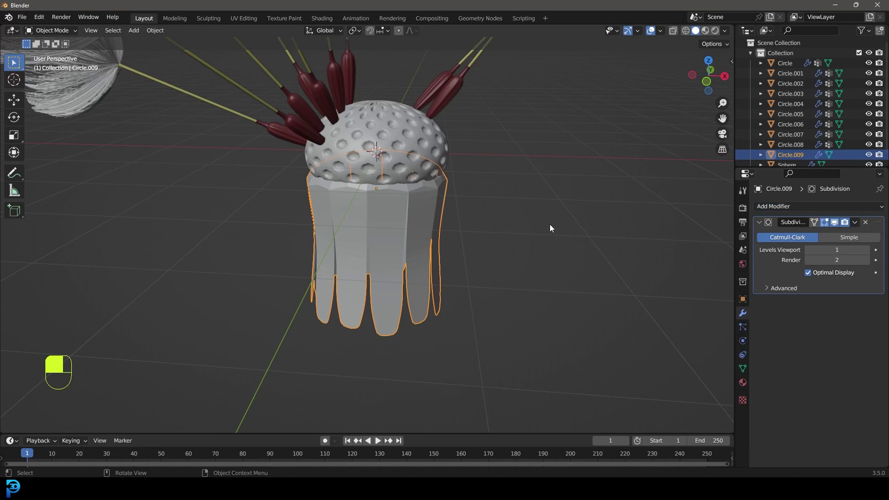
Step: Add a Displace modifier with a new Clouds texture to the strip ring and set its strength to 0.160
{"action": "left_click", "coordinate": [774, 206]}
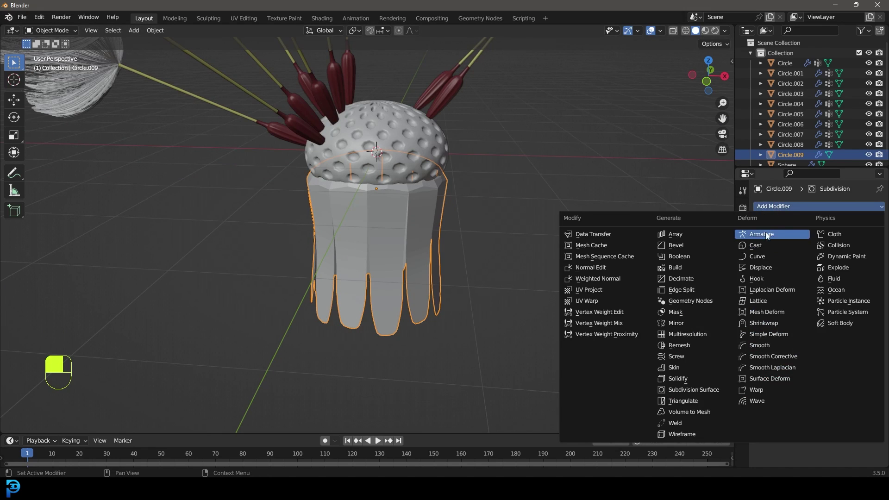
{"action": "left_click", "coordinate": [766, 266]}
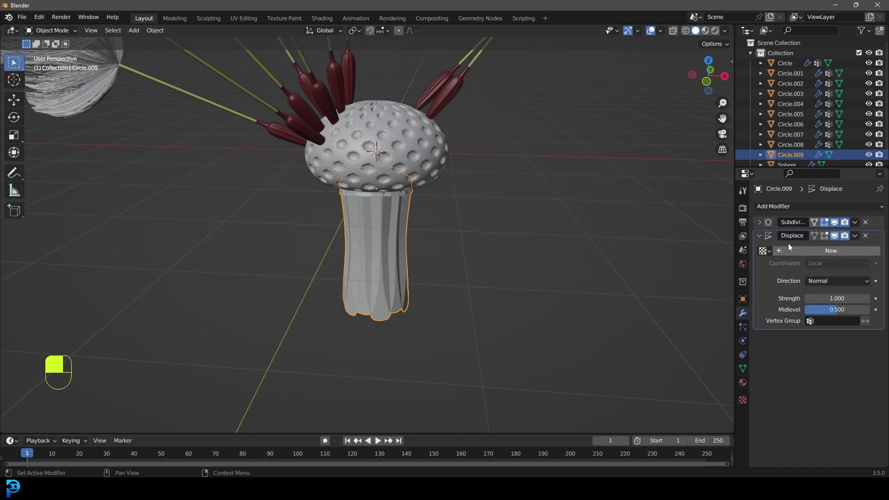
{"action": "left_click", "coordinate": [815, 250]}
{"action": "left_click", "coordinate": [742, 400]}
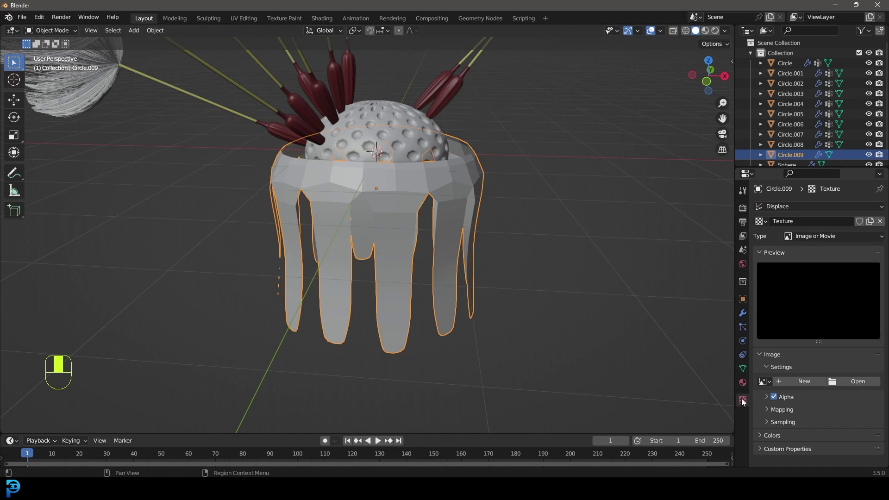
{"action": "left_click", "coordinate": [815, 236]}
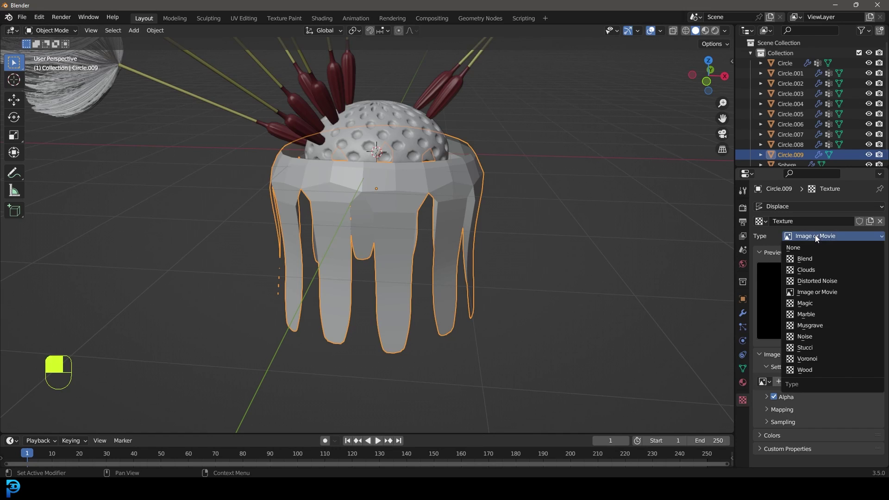
{"action": "left_click", "coordinate": [814, 270]}
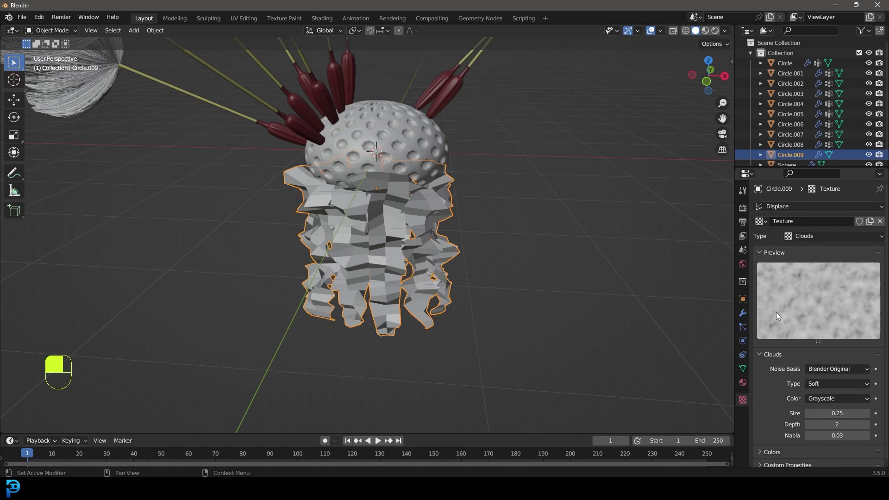
{"action": "left_click", "coordinate": [743, 314]}
{"action": "left_click_drag", "start_coordinate": [836, 299], "coordinate": [805, 299], "text": "shift"}
{"action": "middle_click_drag", "start_coordinate": [376, 208], "coordinate": [414, 199]}
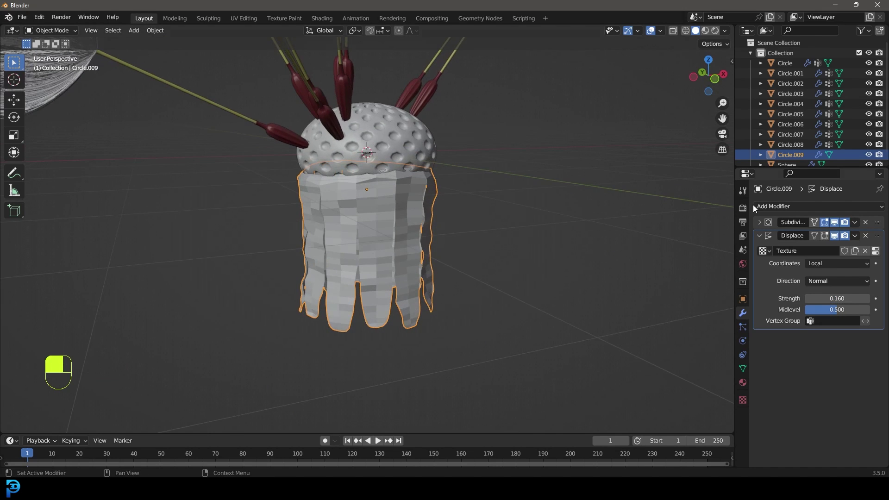
Step: Add a Solidify modifier to the strip ring with a thickness of -0.036 m
{"action": "left_click", "coordinate": [768, 206]}
{"action": "left_click", "coordinate": [698, 377]}
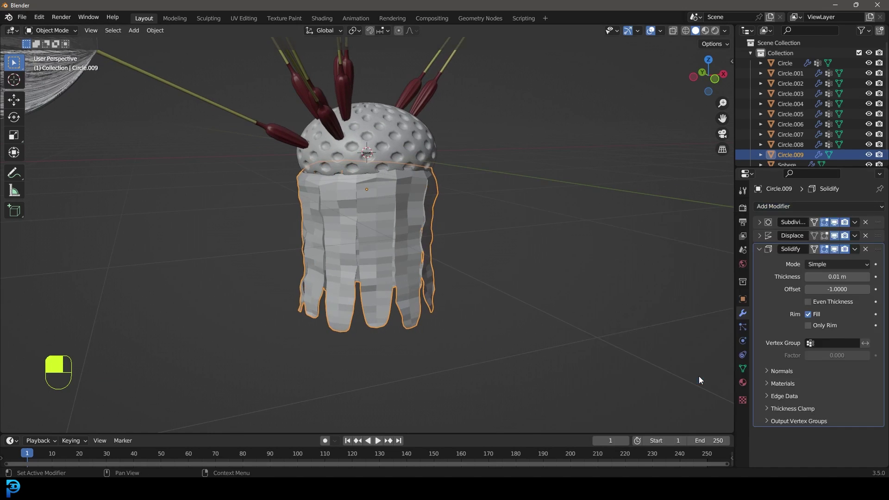
{"action": "left_click_drag", "start_coordinate": [827, 276], "coordinate": [808, 277]}
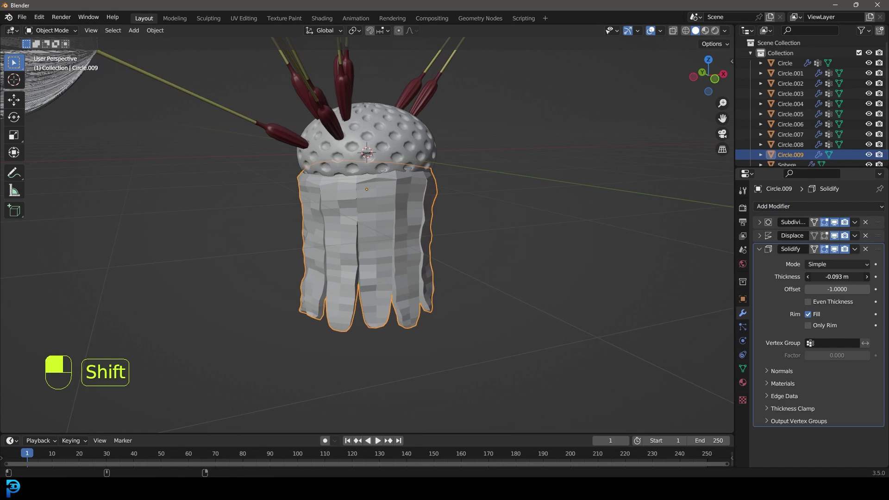
{"action": "middle_click_drag", "start_coordinate": [522, 295], "coordinate": [499, 245]}
{"action": "left_click_drag", "start_coordinate": [837, 276], "coordinate": [847, 277], "text": "shift"}
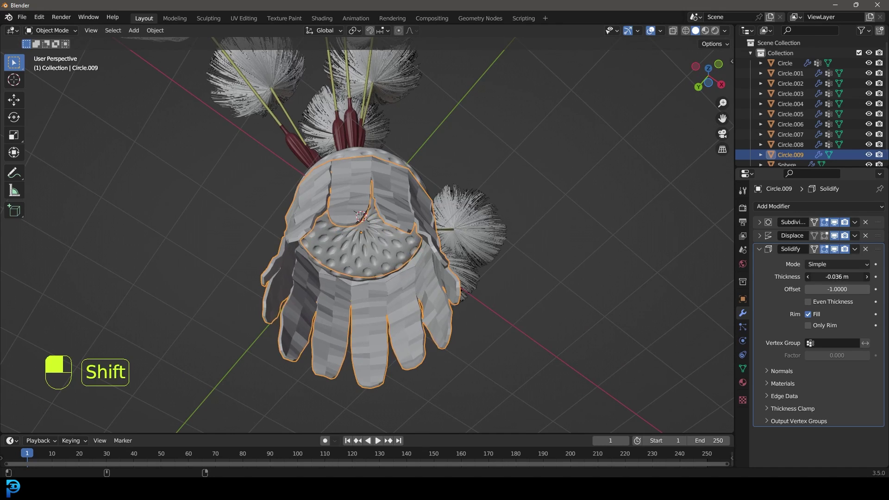
{"action": "left_click", "coordinate": [759, 250]}
Step: Add a second Subdivision Surface modifier to the strip ring and shade it smooth
{"action": "left_click", "coordinate": [775, 206]}
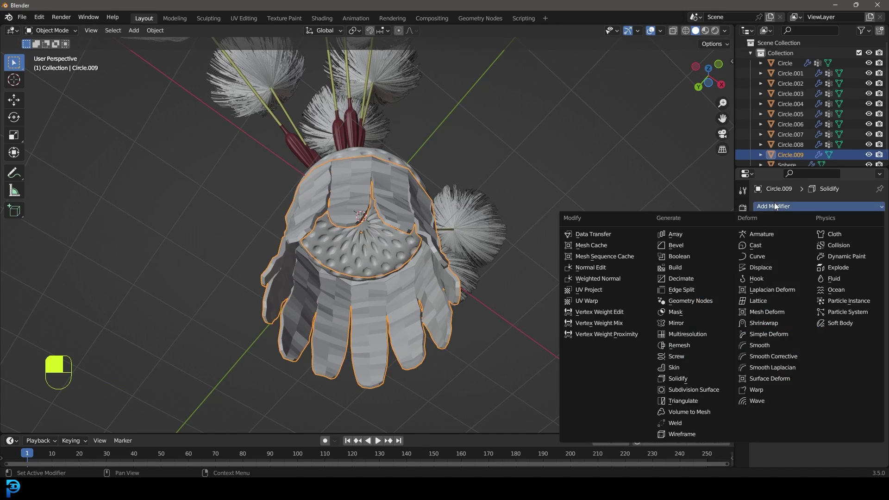
{"action": "left_click", "coordinate": [710, 388]}
{"action": "middle_click_drag", "start_coordinate": [711, 387], "coordinate": [351, 198]}
{"action": "right_click", "coordinate": [403, 202]}
{"action": "left_click", "coordinate": [402, 198]}
{"action": "key", "text": "alt+a"}
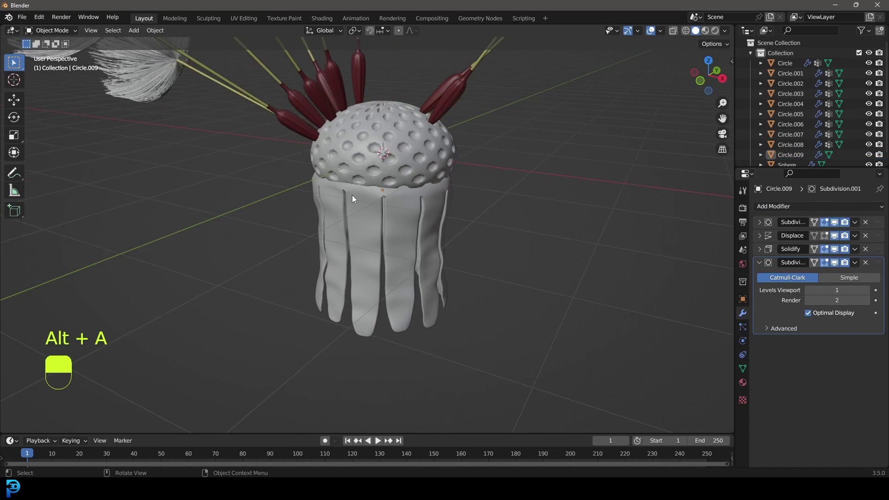
Step: Add a 12-vertex mesh circle at the core's centre, scale it down to fit inside the core, and open it for editing in wireframe
{"action": "middle_click_drag", "start_coordinate": [438, 204], "coordinate": [377, 191]}
{"action": "scroll", "coordinate": [377, 191], "scroll_direction": "up", "scroll_amount": 3}
{"action": "key", "text": "shift+a"}
{"action": "mouse_move", "coordinate": [388, 179]}
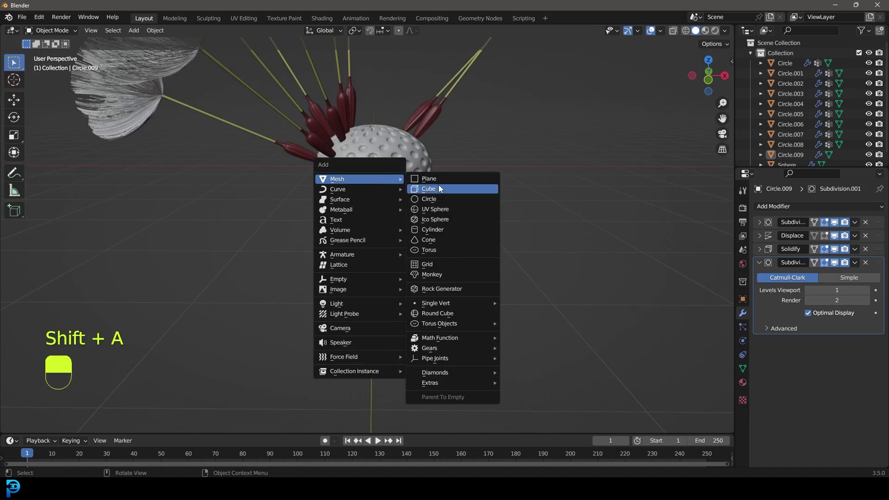
{"action": "left_click", "coordinate": [435, 204]}
{"action": "mouse_move", "coordinate": [435, 203]}
{"action": "middle_mouse_down"}
{"action": "mouse_move", "coordinate": [460, 230]}
{"action": "mouse_move", "coordinate": [457, 151]}
{"action": "mouse_move", "coordinate": [456, 189]}
{"action": "middle_mouse_up"}
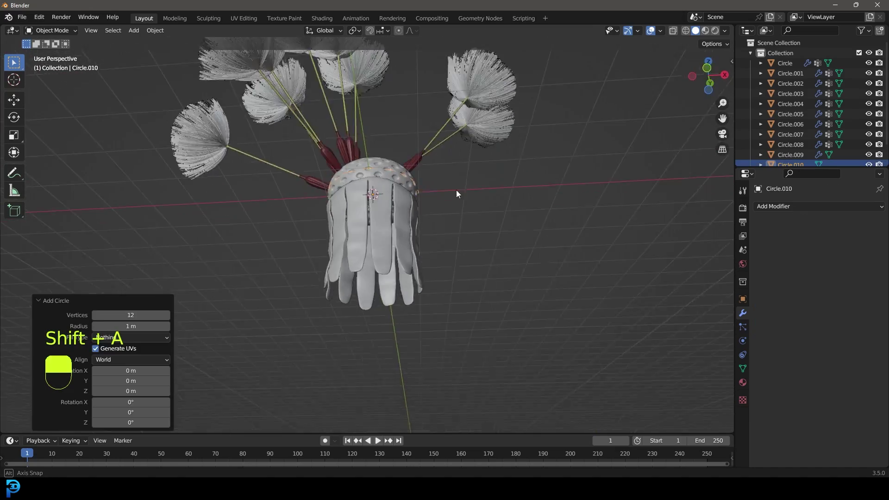
{"action": "key", "text": "z"}
{"action": "key", "text": "s"}
{"action": "left_click", "coordinate": [521, 244]}
{"action": "key", "text": "Tab"}
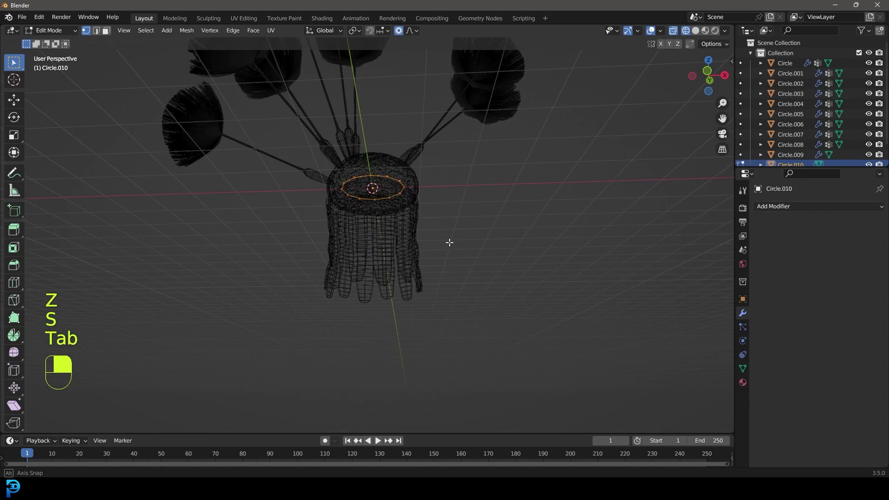
Step: Extrude the circle 1.02 m downward and scale its lower end to about 0.53 to begin the stem
{"action": "key", "text": "e"}
{"action": "left_click", "coordinate": [453, 288]}
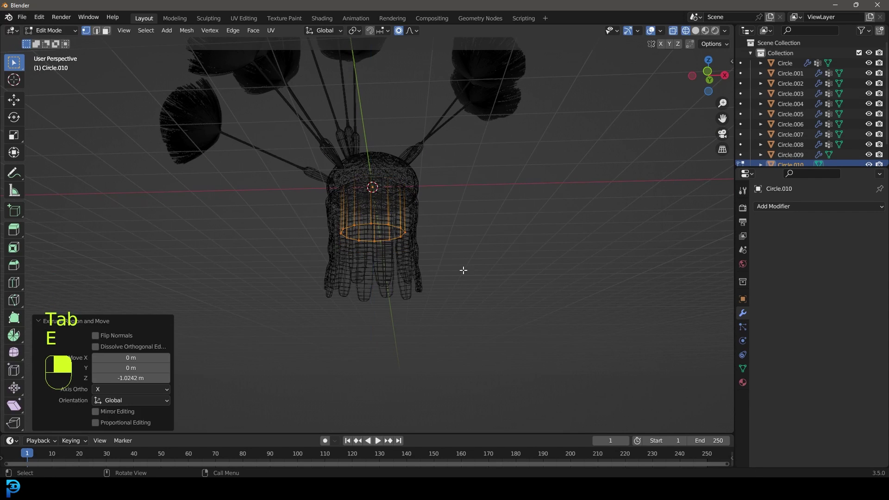
{"action": "middle_click_drag", "start_coordinate": [479, 282], "coordinate": [447, 274]}
{"action": "key", "text": "s"}
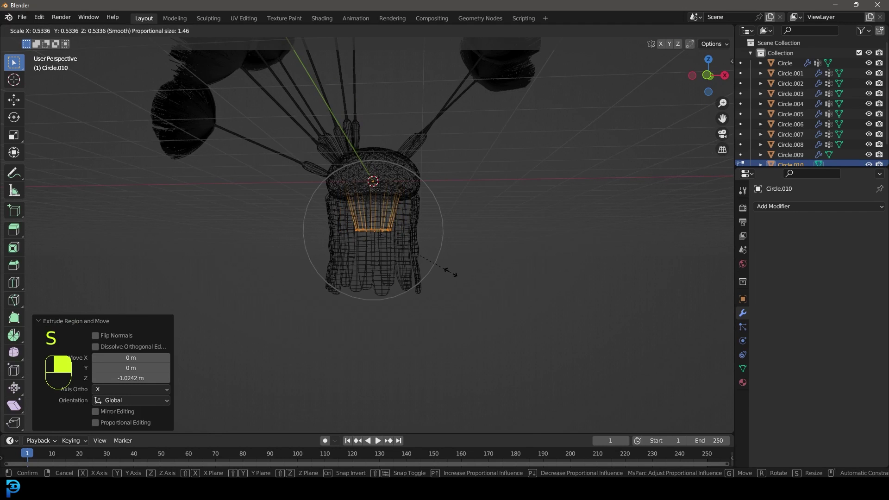
{"action": "left_click", "coordinate": [452, 273]}
Step: Lengthen the stem with a 2.73 m downward extrusion, narrow its end loop to 0.896, and extrude it further down
{"action": "key", "text": "e"}
{"action": "left_click", "coordinate": [451, 370]}
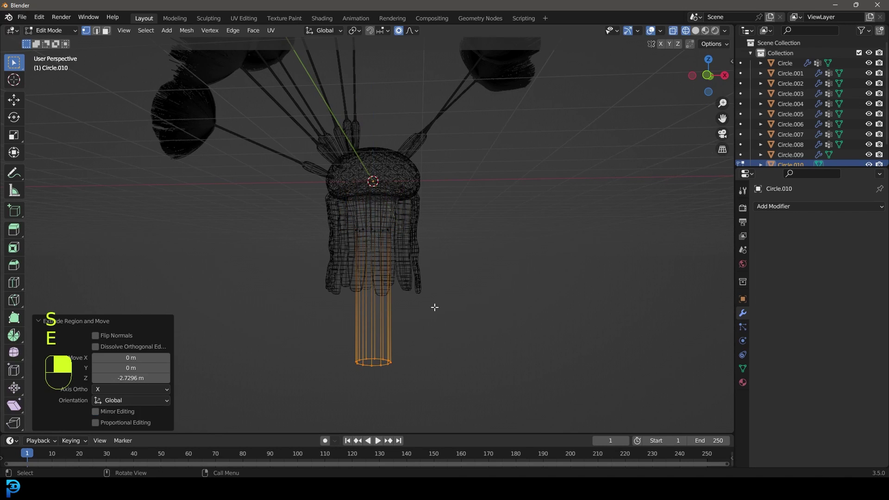
{"action": "key", "text": "z"}
{"action": "scroll", "coordinate": [477, 320], "scroll_direction": "down", "scroll_amount": 4}
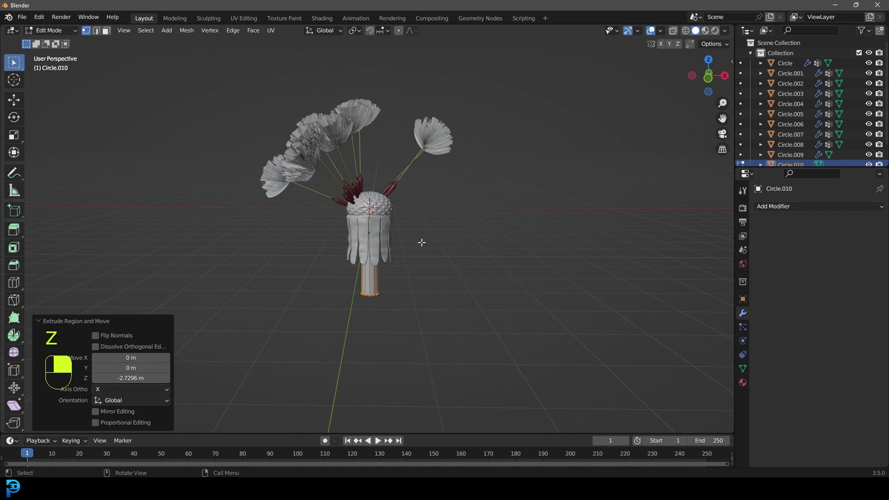
{"action": "middle_click_drag", "start_coordinate": [417, 275], "coordinate": [416, 224], "text": "shift"}
{"action": "key", "text": "s"}
{"action": "left_click", "coordinate": [448, 258]}
{"action": "key", "text": "e"}
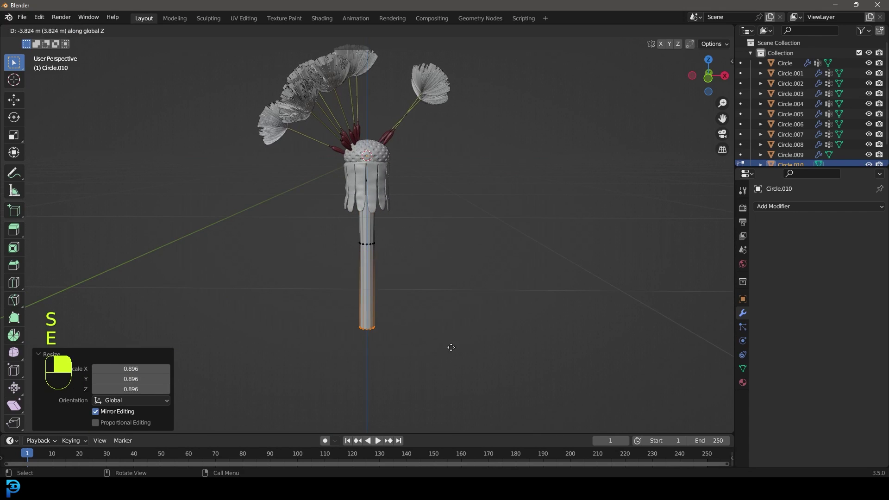
{"action": "left_click", "coordinate": [452, 45]}
Step: Shade the stem smooth in Object Mode and add a Subdivision Surface modifier to it
{"action": "middle_click_drag", "start_coordinate": [442, 125], "coordinate": [382, 229]}
{"action": "key", "text": "Tab"}
{"action": "scroll", "coordinate": [382, 230], "scroll_direction": "up", "scroll_amount": 2}
{"action": "right_click", "coordinate": [382, 229]}
{"action": "left_click", "coordinate": [366, 231]}
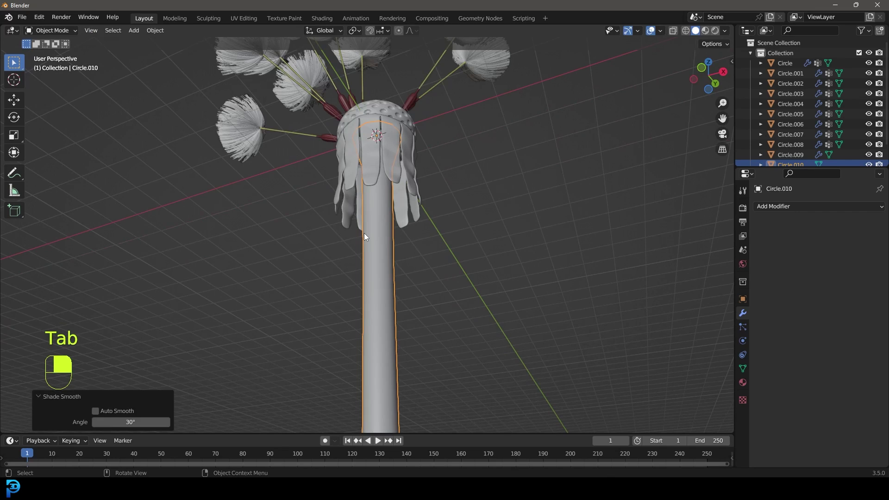
{"action": "left_click", "coordinate": [763, 207]}
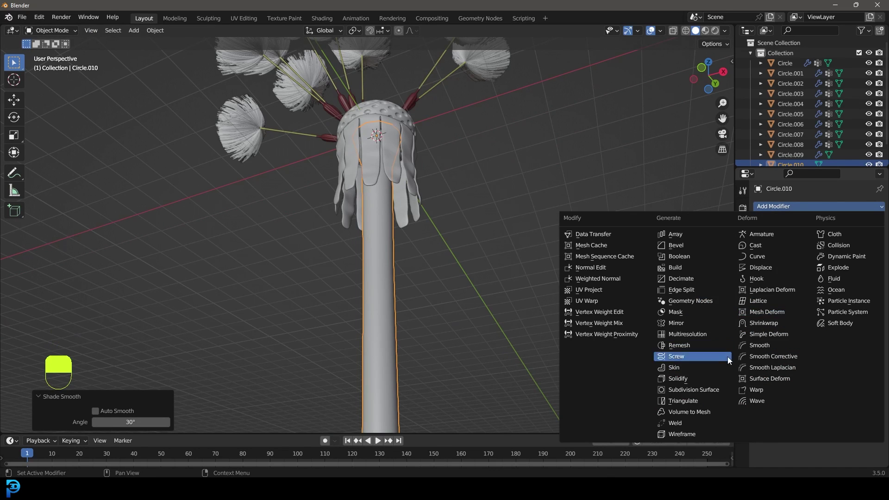
{"action": "left_click", "coordinate": [712, 390]}
{"action": "middle_click_drag", "start_coordinate": [445, 179], "coordinate": [405, 188]}
{"action": "key", "text": "alt+a"}
{"action": "middle_click_drag", "start_coordinate": [442, 117], "coordinate": [412, 156]}
{"action": "scroll", "coordinate": [413, 156], "scroll_direction": "up", "scroll_amount": 2}
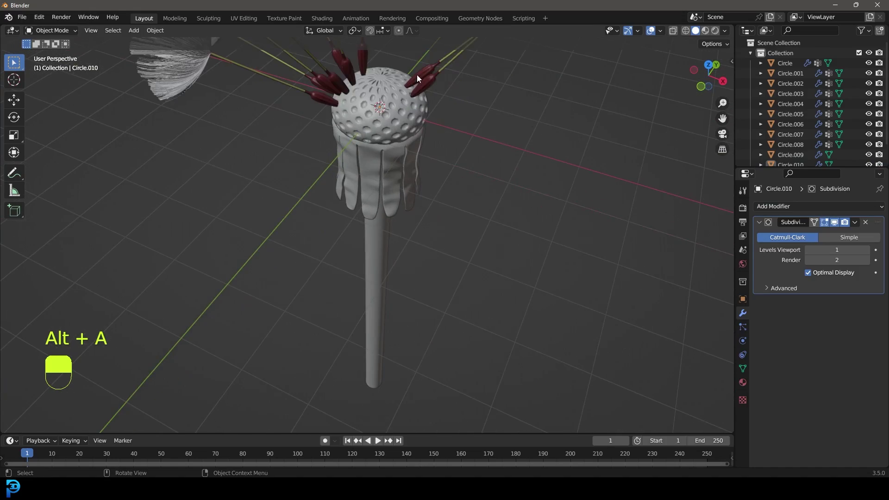
Step: Duplicate a seed in the top view, then rotate and reposition copies to fill more of the core's surface
{"action": "left_click", "coordinate": [416, 74]}
{"action": "key", "text": "KP_7"}
{"action": "scroll", "coordinate": [394, 173], "scroll_direction": "up", "scroll_amount": 5}
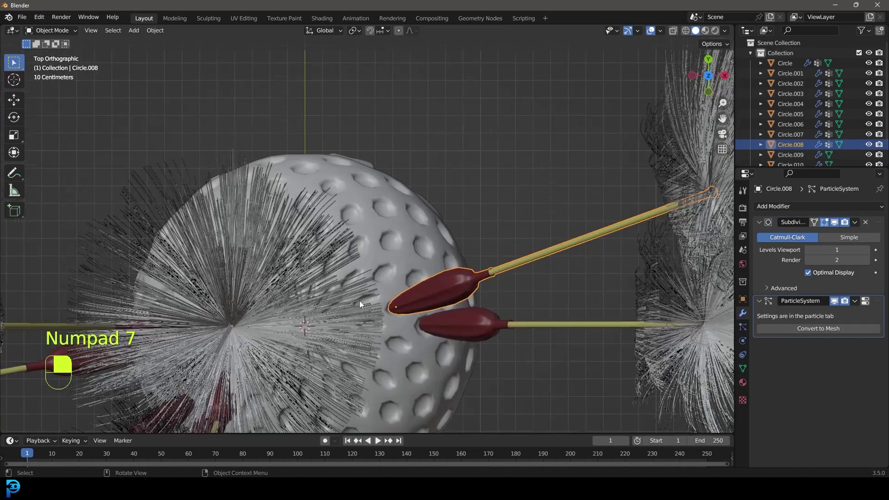
{"action": "key", "text": "shift+d"}
{"action": "key", "text": "r"}
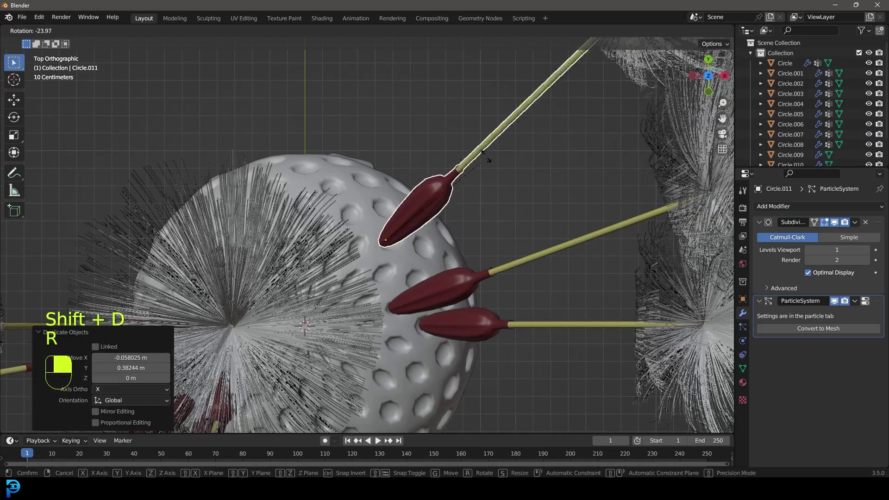
{"action": "key", "text": "r"}
{"action": "left_click", "coordinate": [469, 151]}
{"action": "key", "text": "g"}
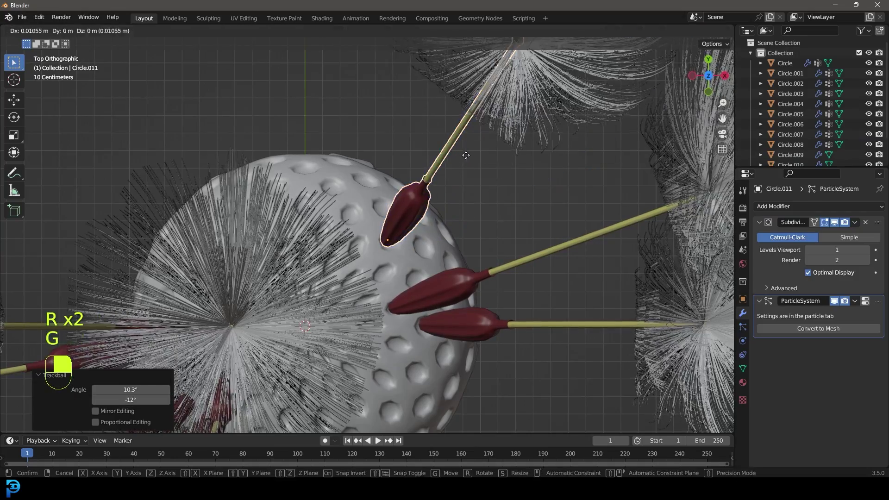
{"action": "left_click", "coordinate": [467, 156]}
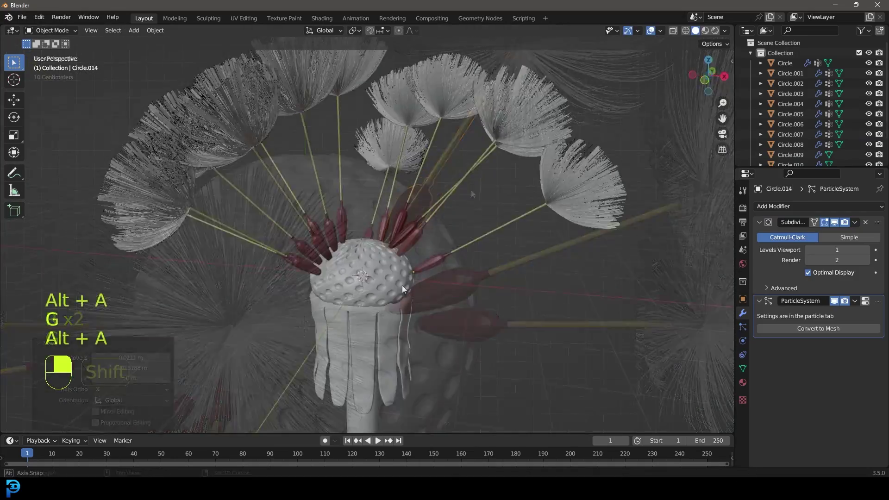
{"action": "middle_click_drag", "start_coordinate": [402, 285], "coordinate": [457, 182]}
{"action": "middle_click_drag", "start_coordinate": [398, 172], "coordinate": [387, 252]}
Step: Add a camera from the front view and move it in front of the dandelion to Y -7.5535 m
{"action": "key", "text": "KP_1"}
{"action": "scroll", "coordinate": [390, 252], "scroll_direction": "up", "scroll_amount": 2}
{"action": "key", "text": "shift+a"}
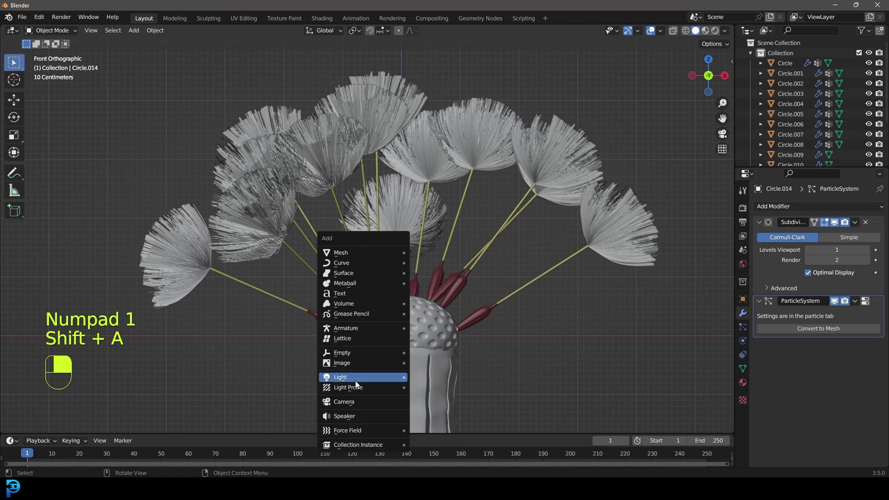
{"action": "left_click", "coordinate": [351, 401]}
{"action": "middle_click_drag", "start_coordinate": [471, 319], "coordinate": [393, 293]}
{"action": "key", "text": "g"}
{"action": "left_click", "coordinate": [174, 296]}
Step: Reposition the camera in camera view, pulling it back to about X -0.40858 m, Y -10.517 m, Z 1.3238 m
{"action": "key", "text": "KP_0"}
{"action": "key", "text": "g"}
{"action": "middle_click", "coordinate": [350, 275]}
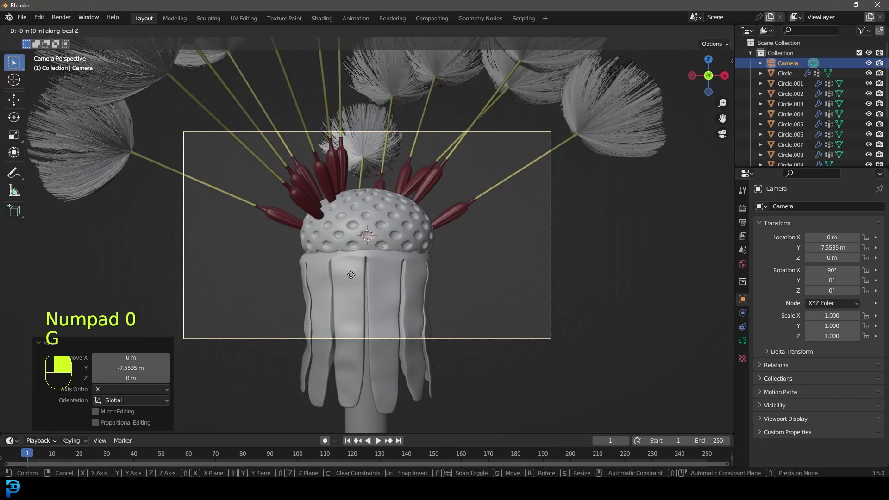
{"action": "left_click", "coordinate": [350, 351]}
{"action": "key", "text": "g"}
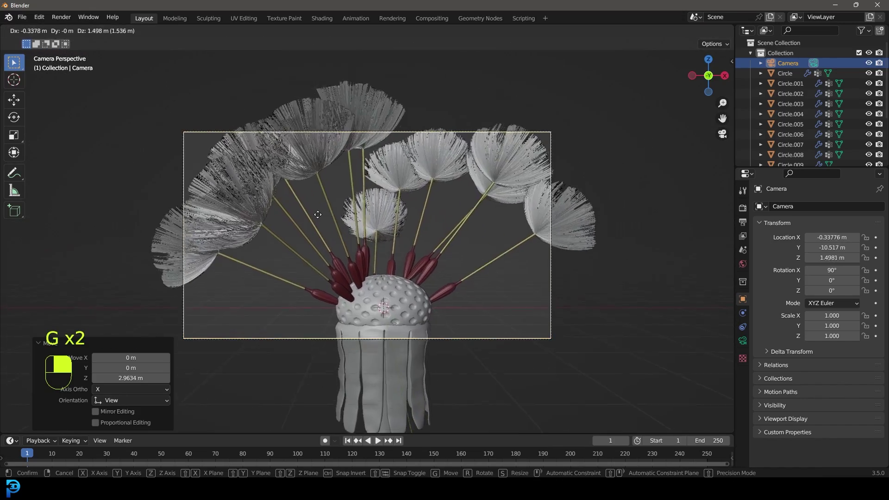
{"action": "left_click", "coordinate": [427, 288]}
Step: Add a cube-shaped empty at the origin around the dandelion's core
{"action": "scroll", "coordinate": [421, 278], "scroll_direction": "down", "scroll_amount": 5}
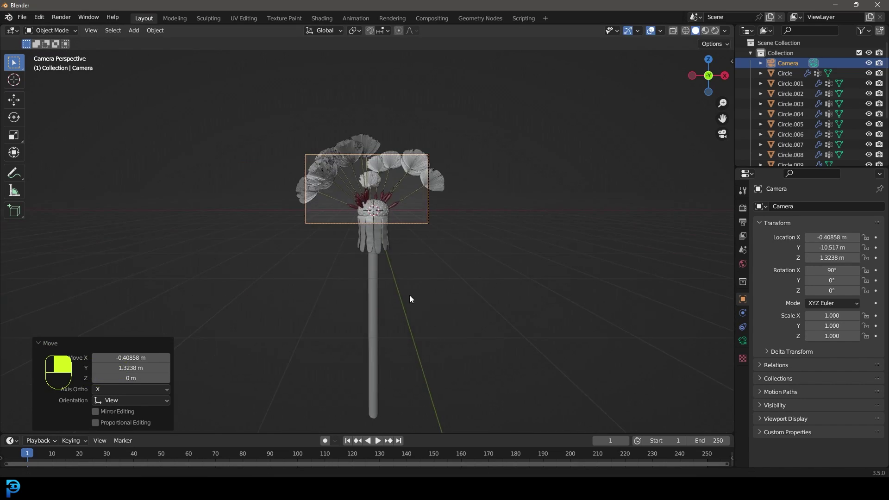
{"action": "middle_click_drag", "start_coordinate": [408, 298], "coordinate": [372, 267]}
{"action": "key", "text": "shift+a"}
{"action": "mouse_move", "coordinate": [324, 170]}
{"action": "left_click", "coordinate": [410, 213]}
Step: Select all the dandelion parts with the empty as active object and parent them to it, keeping their transforms
{"action": "scroll", "coordinate": [340, 293], "scroll_direction": "down", "scroll_amount": 5}
{"action": "left_click_drag", "start_coordinate": [281, 372], "coordinate": [437, 117]}
{"action": "scroll", "coordinate": [369, 206], "scroll_direction": "up", "scroll_amount": 3}
{"action": "scroll", "coordinate": [365, 333], "scroll_direction": "up", "scroll_amount": 3}
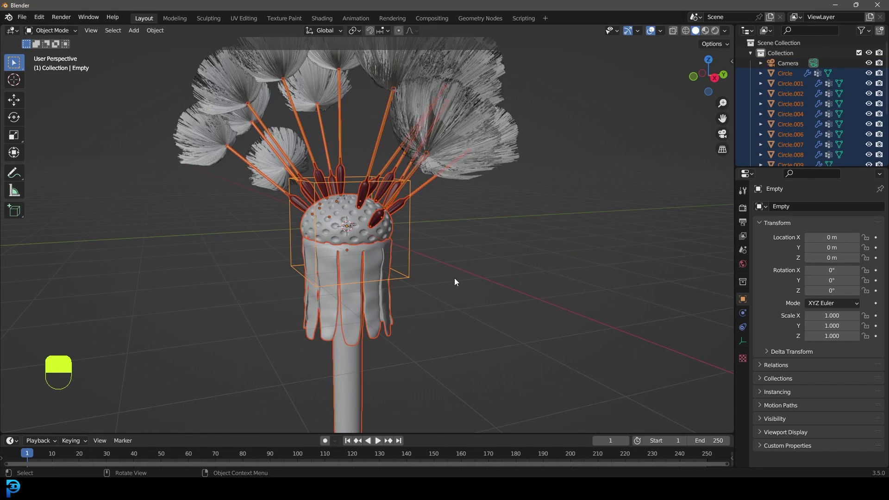
{"action": "left_click", "coordinate": [288, 220], "text": "shift"}
{"action": "left_click", "coordinate": [287, 220], "text": "shift"}
{"action": "key", "text": "ctrl+p"}
{"action": "left_click", "coordinate": [234, 236]}
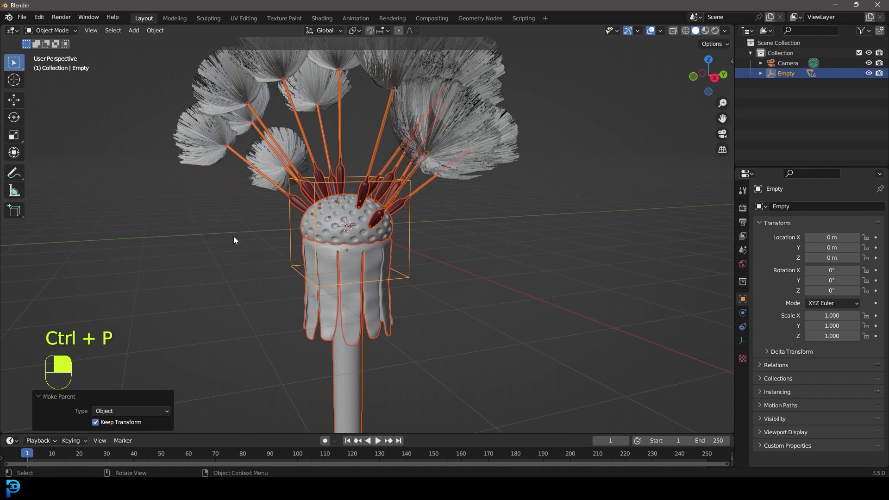
Step: Select only the empty and rotate it -46° in the camera view to tilt the whole dandelion
{"action": "left_click", "coordinate": [407, 229]}
{"action": "scroll", "coordinate": [406, 229], "scroll_direction": "down", "scroll_amount": 4}
{"action": "key", "text": "g"}
{"action": "right_click", "coordinate": [419, 216]}
{"action": "key", "text": "KP_0"}
{"action": "scroll", "coordinate": [416, 215], "scroll_direction": "up", "scroll_amount": 2}
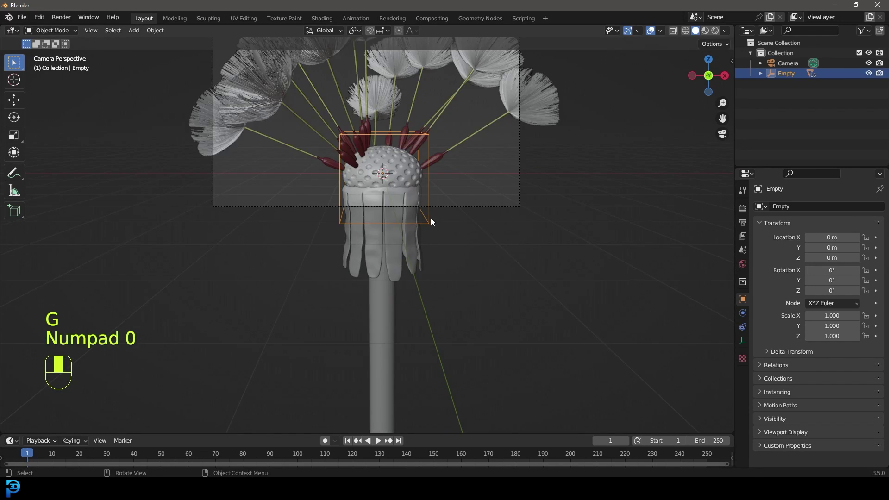
{"action": "scroll", "coordinate": [435, 222], "scroll_direction": "down", "scroll_amount": 2}
{"action": "key", "text": "r"}
{"action": "left_click", "coordinate": [459, 174]}
{"action": "scroll", "coordinate": [418, 195], "scroll_direction": "up", "scroll_amount": 3}
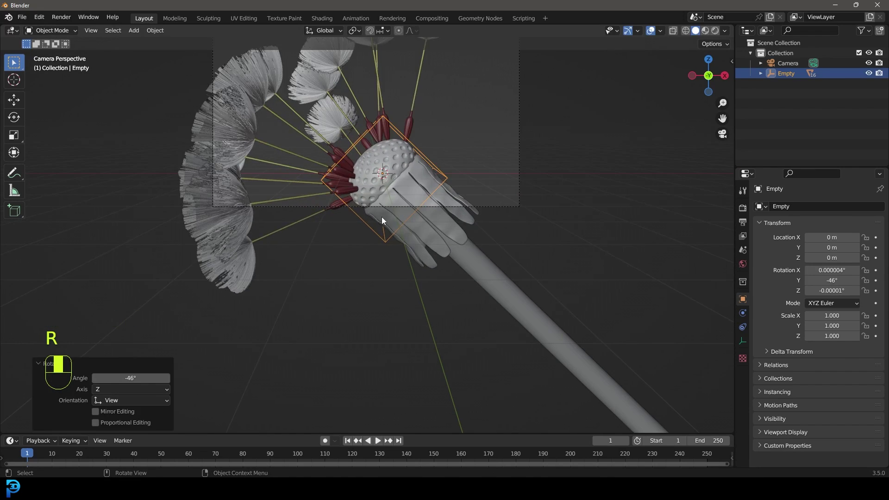
Step: Reframe the dandelion by moving the empty to about X 1.1206 m, Z 0.43313 m and adjusting its Y rotation to about -40.2°
{"action": "key", "text": "g"}
{"action": "left_click", "coordinate": [447, 211]}
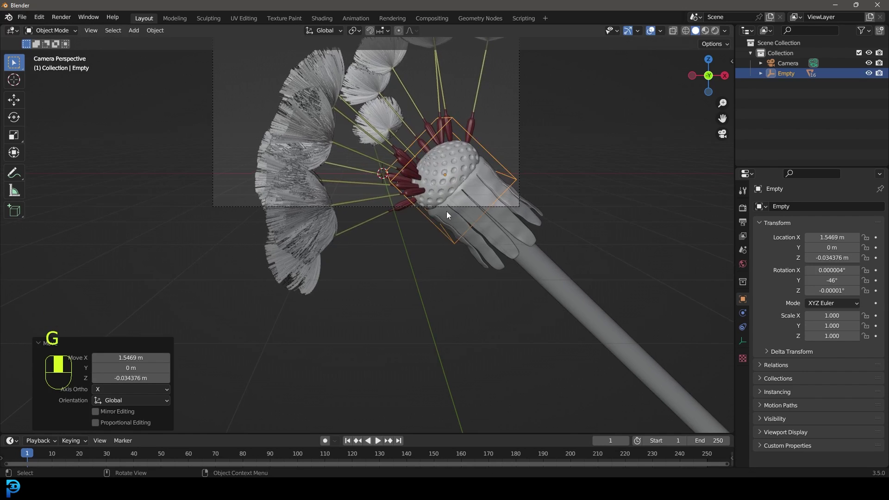
{"action": "scroll", "coordinate": [426, 210], "scroll_direction": "down", "scroll_amount": 2}
{"action": "scroll", "coordinate": [429, 209], "scroll_direction": "up", "scroll_amount": 1}
{"action": "key", "text": "r"}
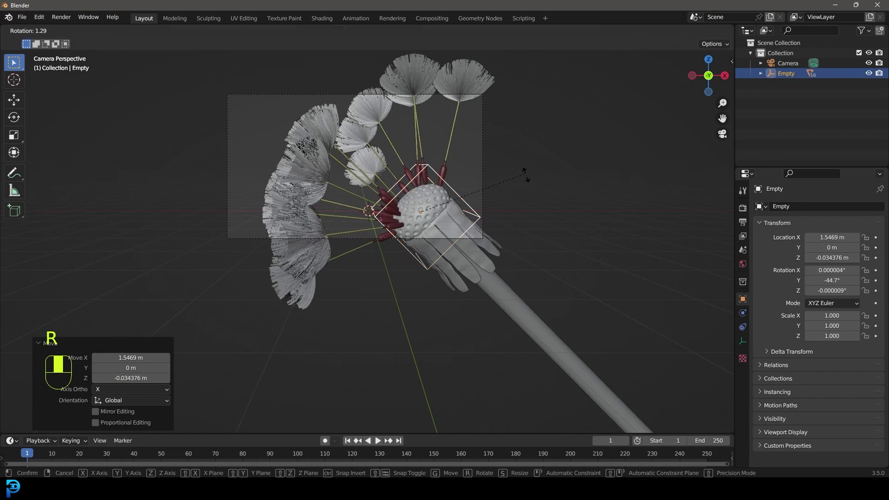
{"action": "left_click", "coordinate": [523, 180]}
{"action": "key", "text": "g"}
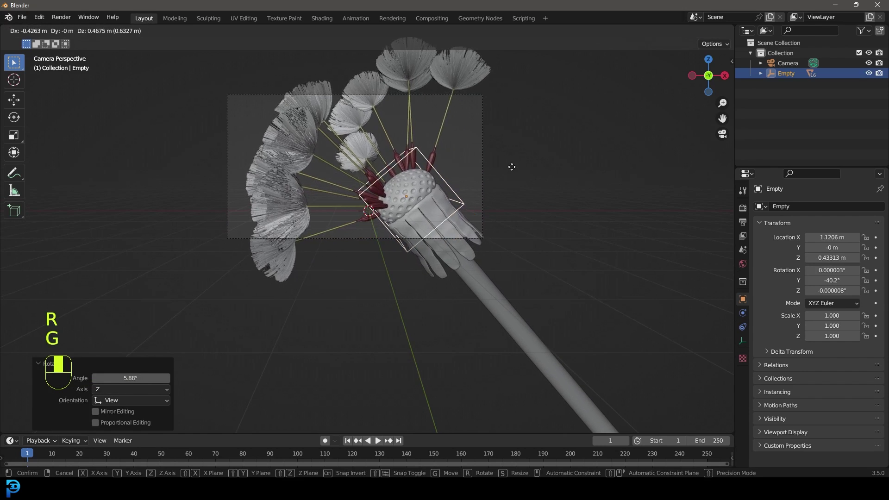
{"action": "left_click", "coordinate": [512, 167]}
Step: Define a render region that covers the whole camera frame
{"action": "middle_click_drag", "start_coordinate": [470, 174], "coordinate": [498, 243], "text": "shift"}
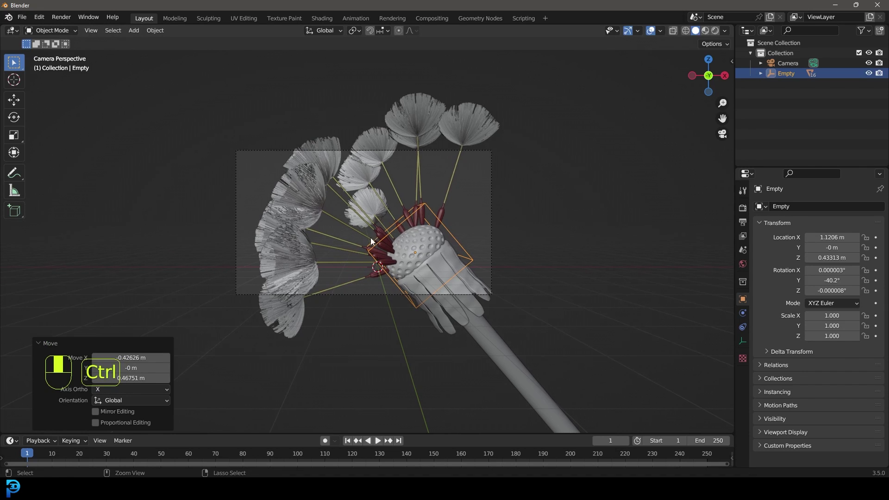
{"action": "left_click_drag", "start_coordinate": [197, 111], "coordinate": [546, 315]}
{"action": "scroll", "coordinate": [514, 324], "scroll_direction": "up", "scroll_amount": 5}
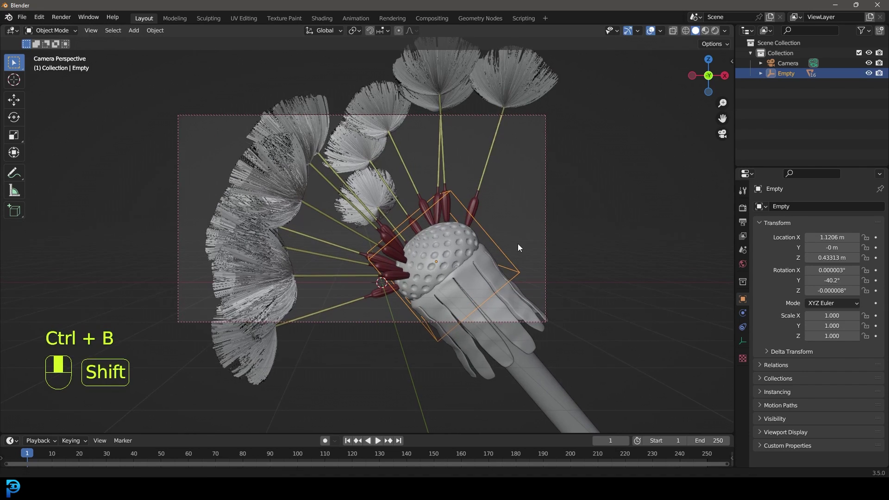
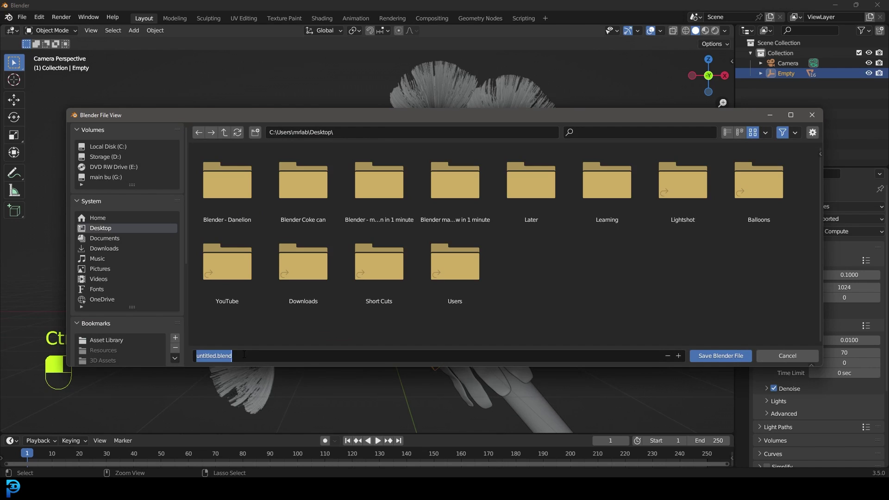
Step: Save the Blender file to the Desktop as d.blend
{"action": "key", "text": "Return"}
{"action": "key", "text": "Return"}
{"action": "scroll", "coordinate": [459, 252], "scroll_direction": "up", "scroll_amount": 3}
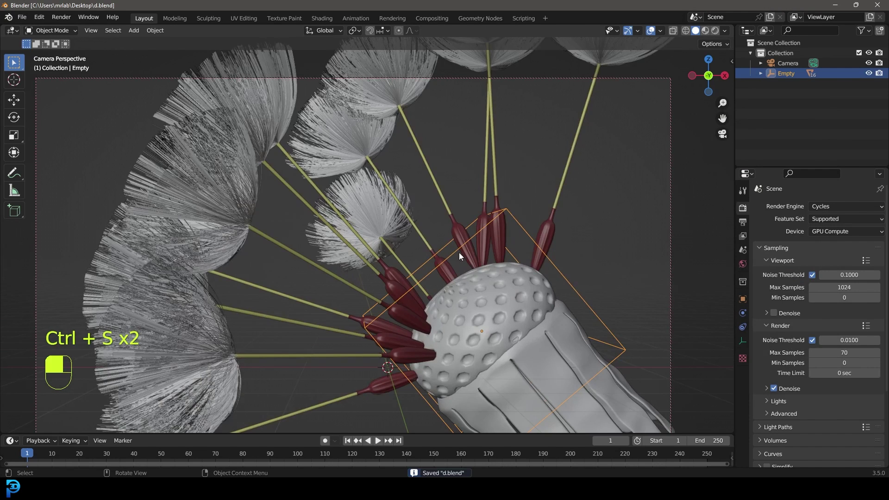
{"action": "scroll", "coordinate": [457, 252], "scroll_direction": "down", "scroll_amount": 4}
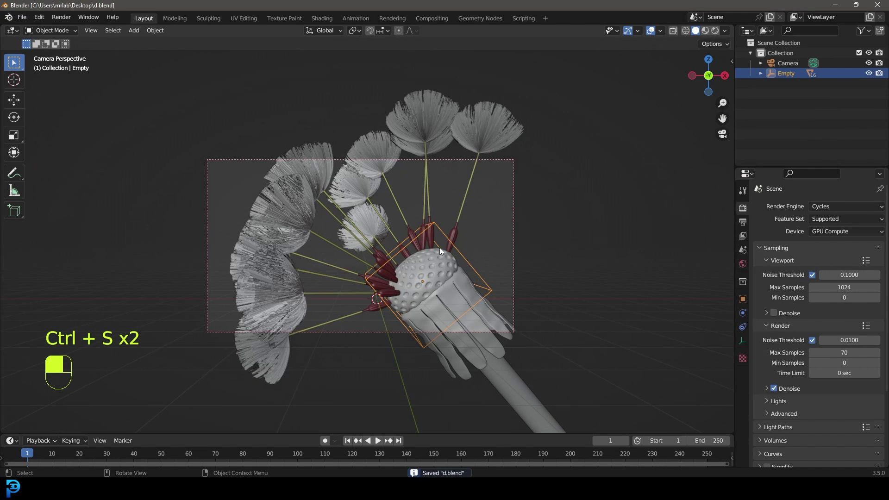
Step: Switch the camera viewport to rendered shading to see the scene's lighting
{"action": "scroll", "coordinate": [439, 247], "scroll_direction": "up", "scroll_amount": 2}
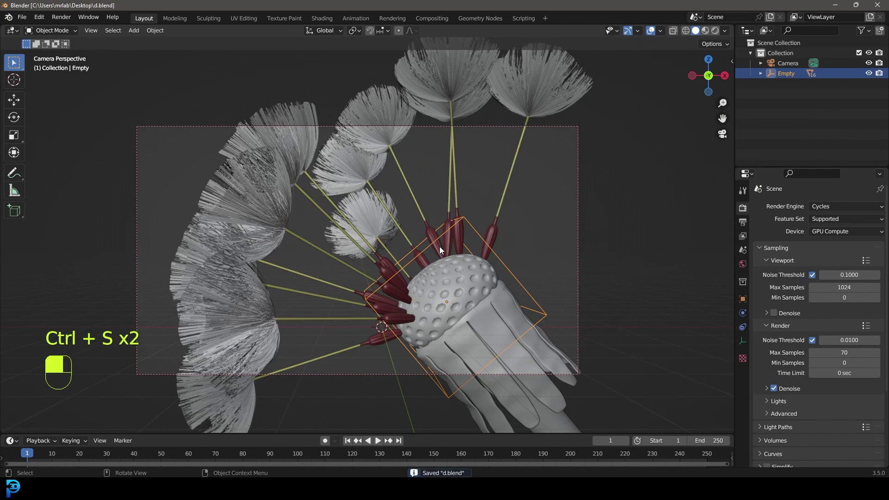
{"action": "key", "text": "z"}
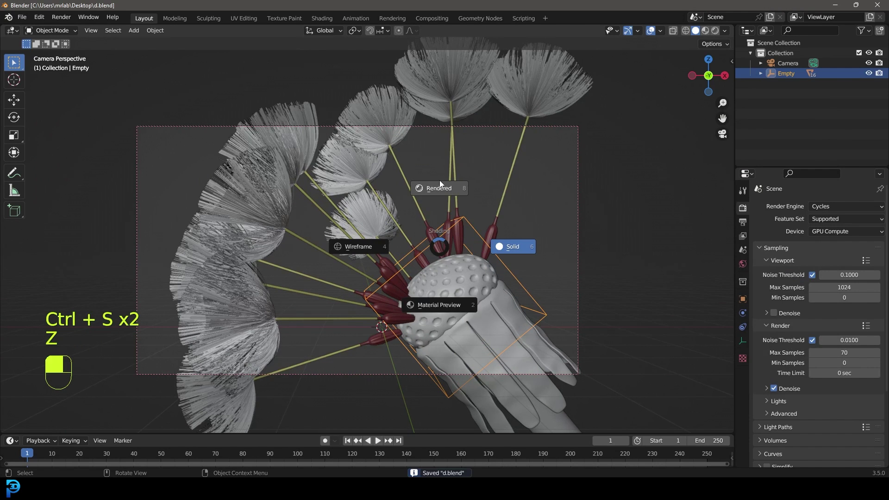
{"action": "left_click", "coordinate": [440, 185]}
{"action": "scroll", "coordinate": [420, 189], "scroll_direction": "down", "scroll_amount": 3}
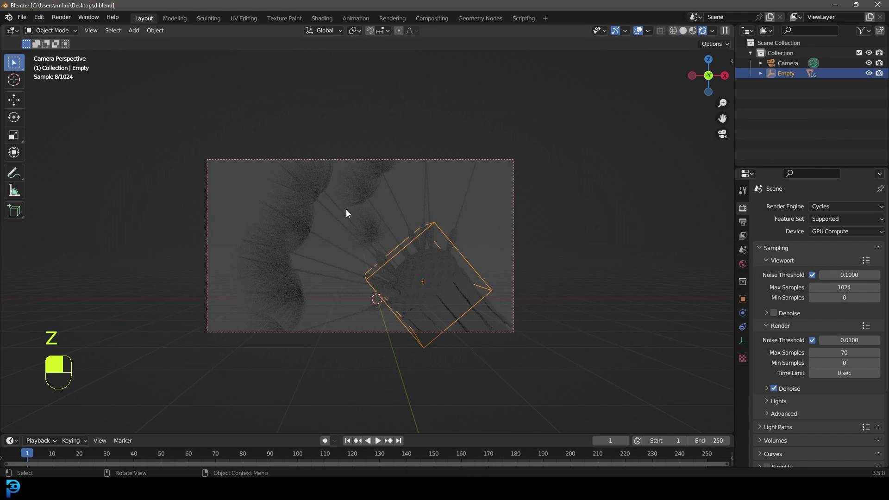
Step: Add an area light, move it about -5.68 m in X and 1.6 m in Z, and rotate it -92.9° toward the dandelion
{"action": "key", "text": "shift+a"}
{"action": "mouse_move", "coordinate": [317, 235]}
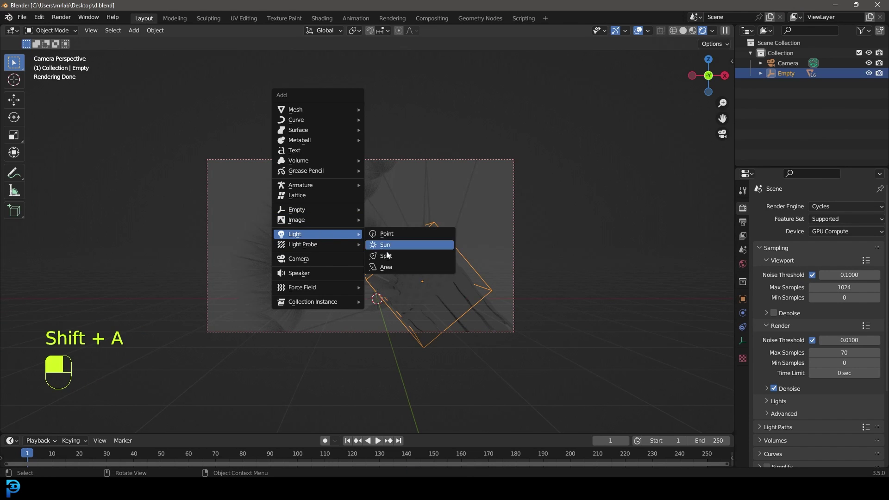
{"action": "left_click", "coordinate": [394, 267]}
{"action": "key", "text": "g"}
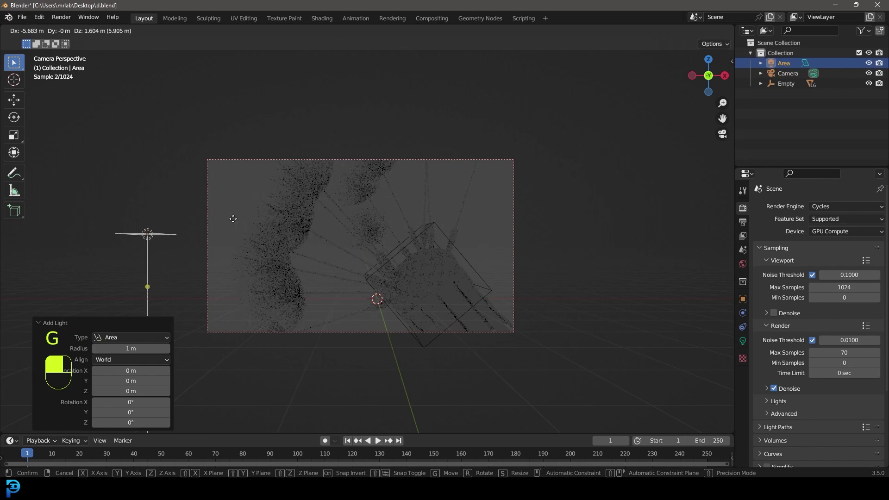
{"action": "left_click", "coordinate": [232, 220]}
{"action": "key", "text": "r"}
{"action": "left_click", "coordinate": [271, 108]}
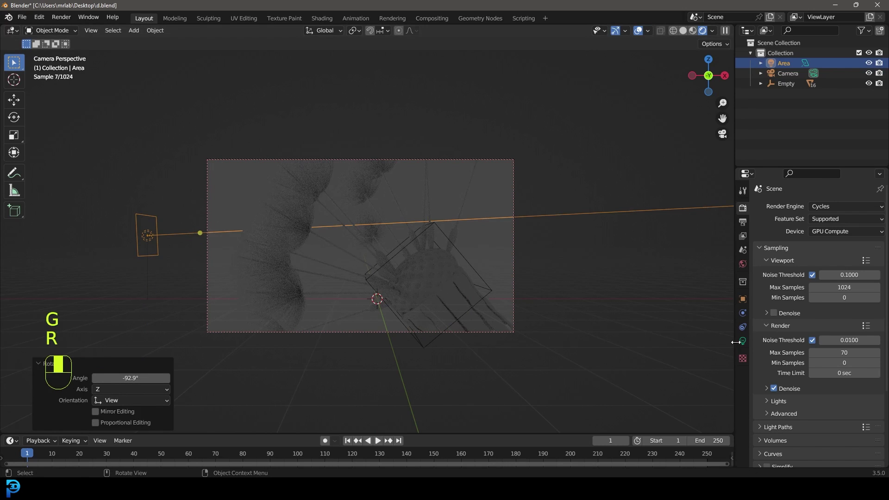
Step: Set the area light's power to 700 W and its size to 2.63 m
{"action": "left_click", "coordinate": [742, 341]}
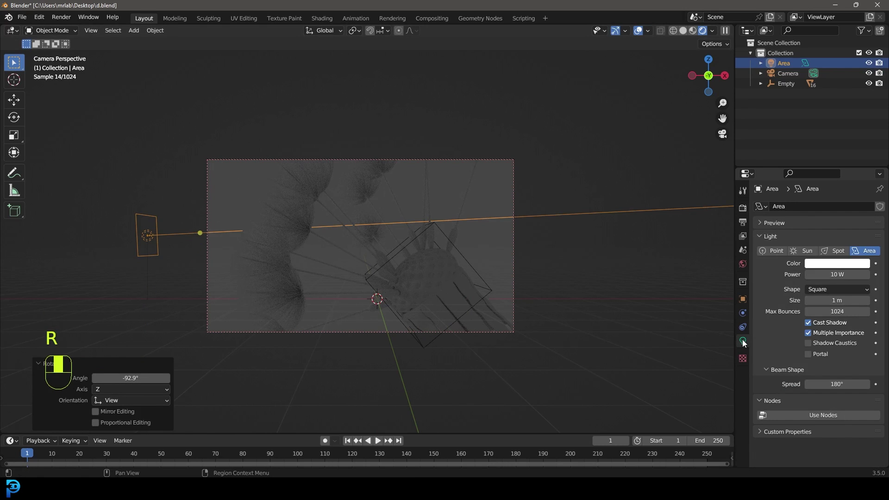
{"action": "left_click", "coordinate": [844, 275]}
{"action": "type", "text": "700"}
{"action": "key", "text": "Return"}
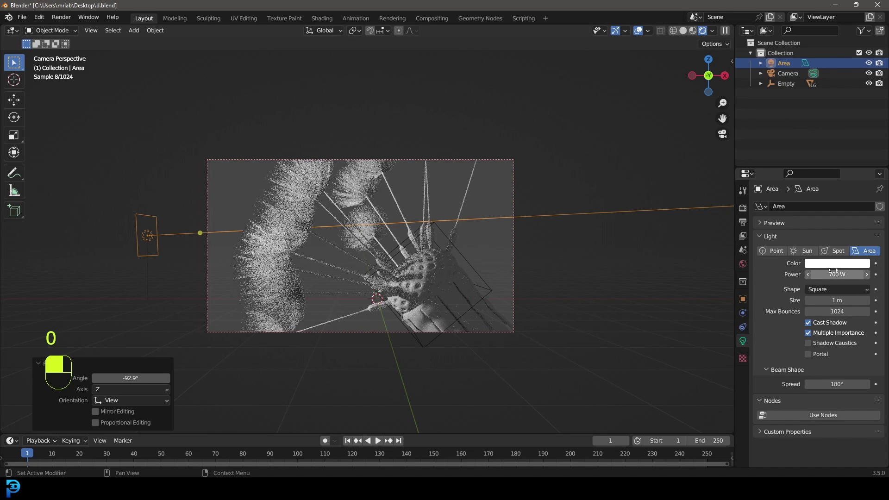
{"action": "left_click_drag", "start_coordinate": [828, 301], "coordinate": [879, 301]}
{"action": "scroll", "coordinate": [414, 277], "scroll_direction": "down", "scroll_amount": 2}
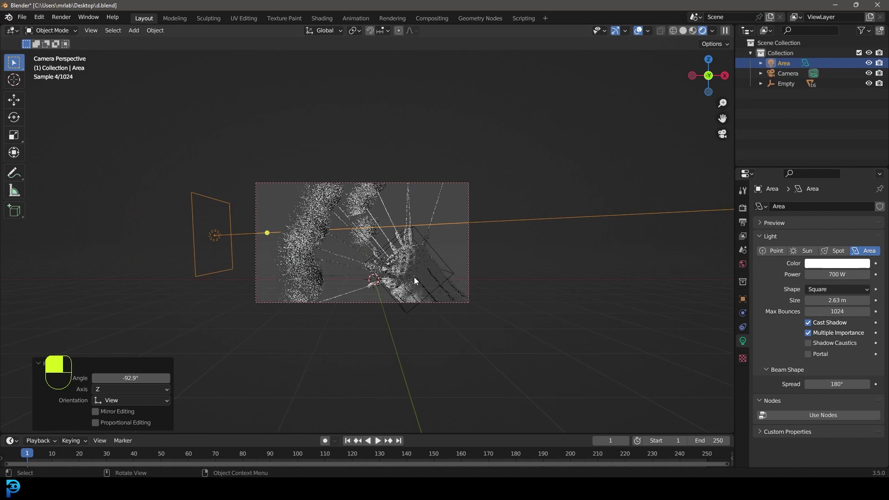
Step: In top view, duplicate the area light about -4.5 m in Y and rotate the copy about 30° to face the dandelion
{"action": "key", "text": "KP_7"}
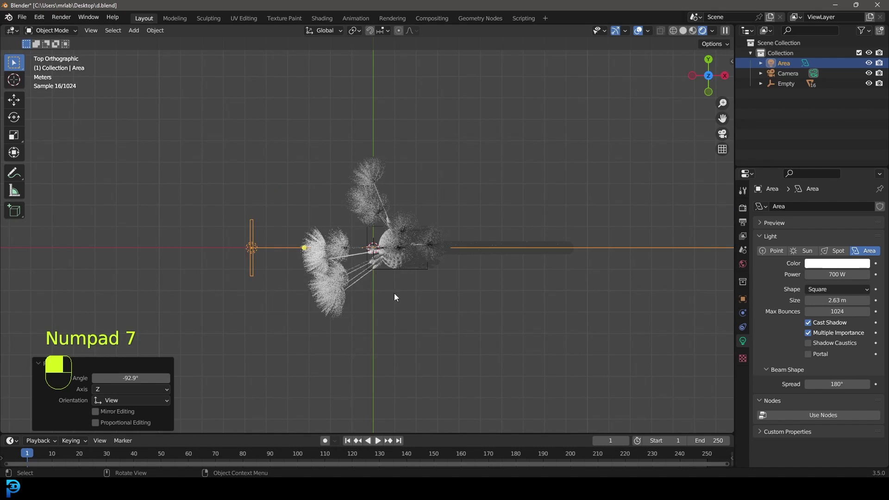
{"action": "key", "text": "shift+d"}
{"action": "left_click", "coordinate": [363, 365]}
{"action": "key", "text": "r"}
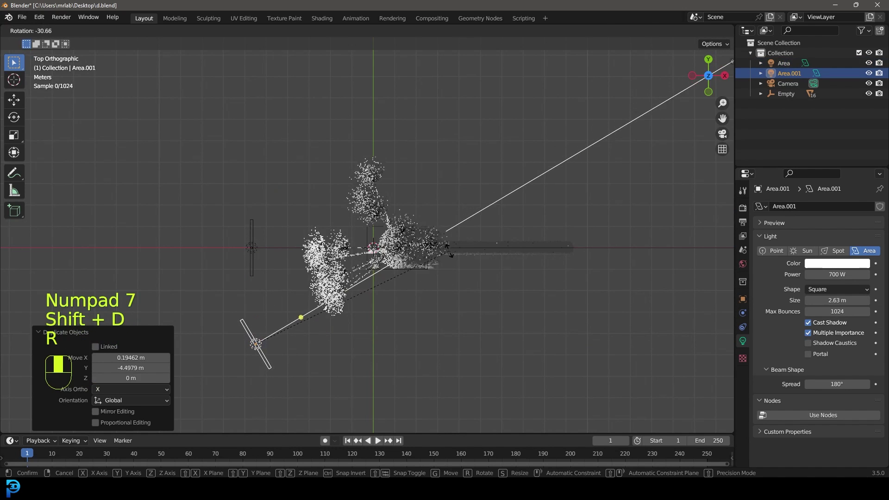
{"action": "left_click", "coordinate": [422, 265]}
Step: Duplicate the second area light about 10.7 m along X and rotate the copy to face the dandelion head
{"action": "key", "text": "shift+d"}
{"action": "left_click", "coordinate": [620, 291]}
{"action": "key", "text": "r"}
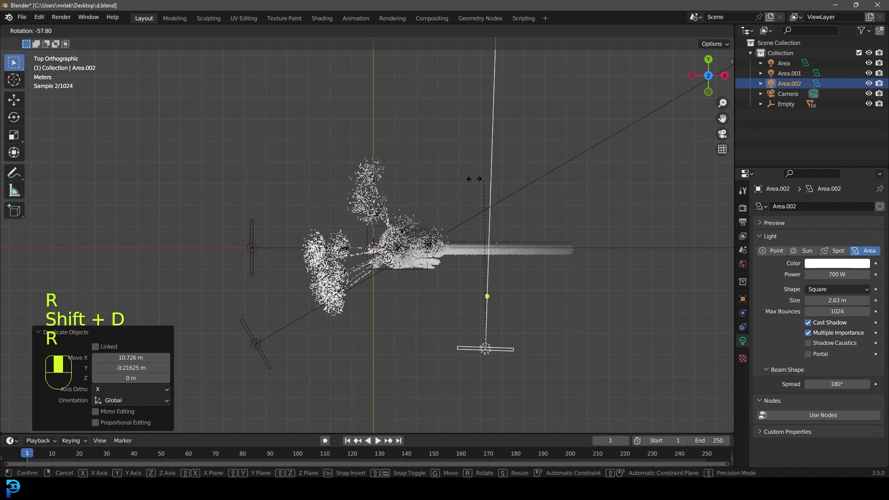
{"action": "left_click", "coordinate": [417, 227]}
Step: Duplicate the third light by about X 3.33 m, Y 6.88 m, rotate the copy -56.1° and return to the camera view
{"action": "key", "text": "shift+d"}
{"action": "left_click", "coordinate": [467, 80]}
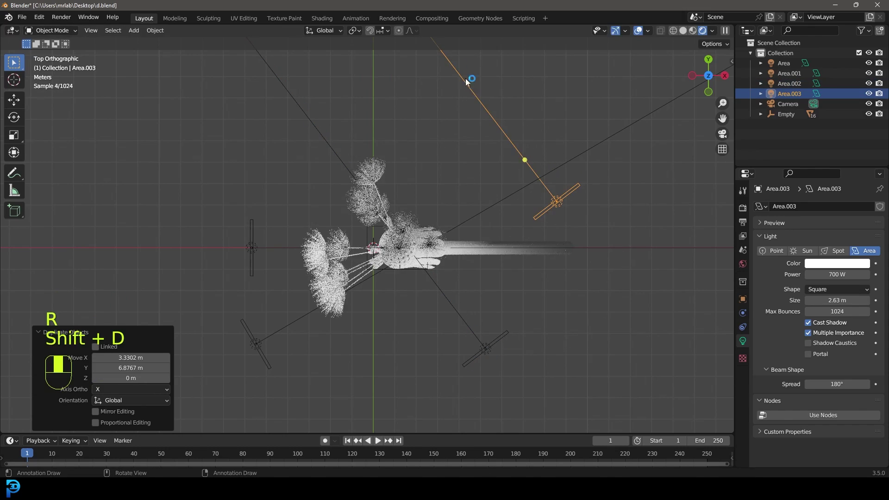
{"action": "key", "text": "r"}
{"action": "left_click", "coordinate": [442, 208]}
{"action": "middle_click_drag", "start_coordinate": [434, 279], "coordinate": [426, 270]}
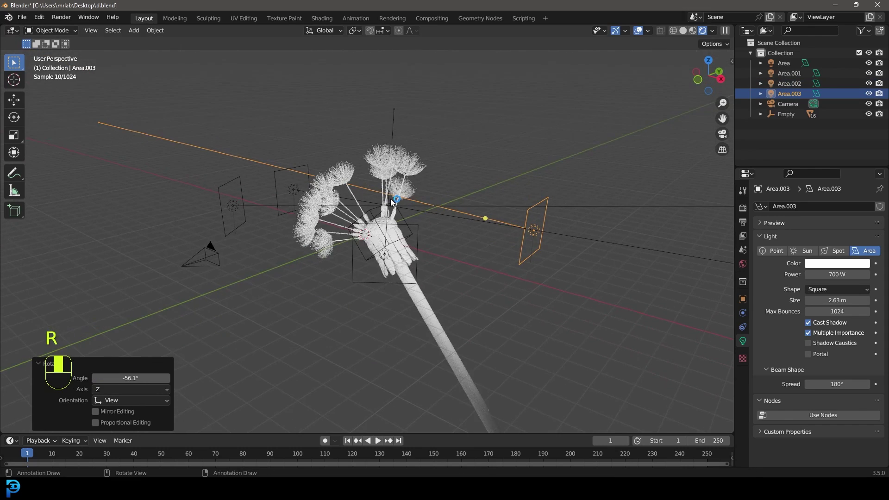
{"action": "key", "text": "KP_0"}
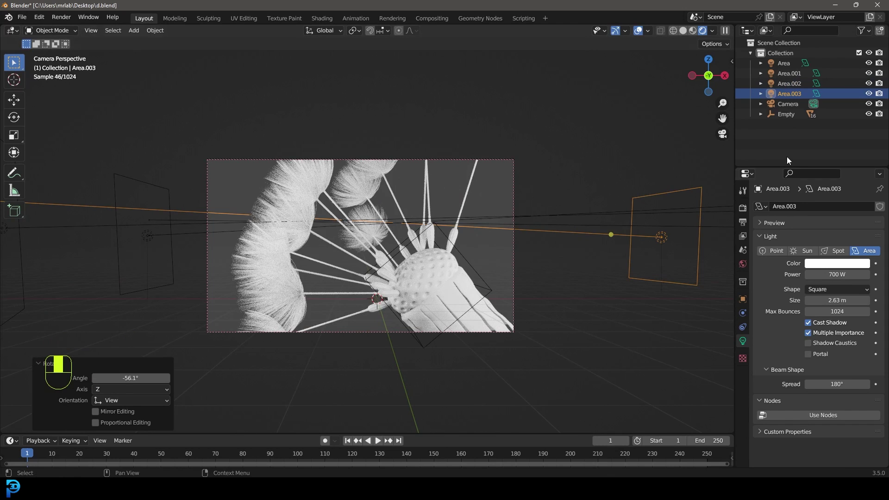
Step: Set the world background color to a Sky Texture of type Nishita
{"action": "left_click", "coordinate": [742, 264]}
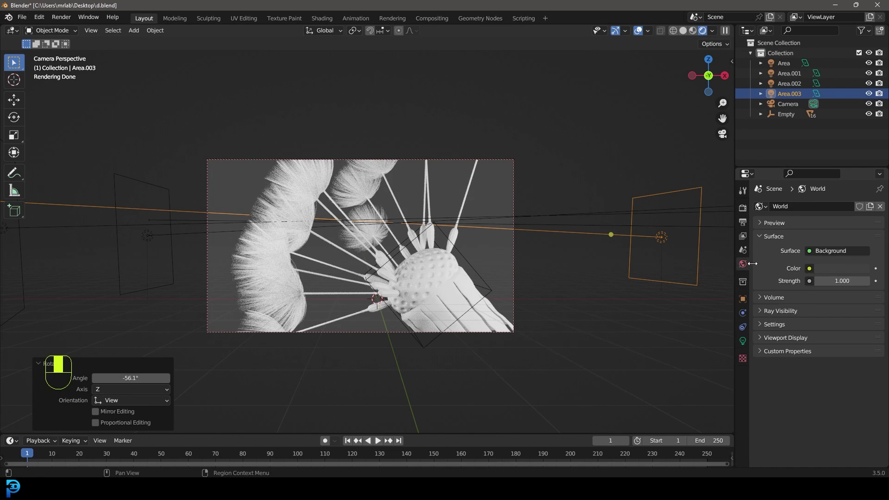
{"action": "left_click", "coordinate": [809, 269]}
{"action": "left_click", "coordinate": [568, 343]}
{"action": "left_click", "coordinate": [809, 268]}
{"action": "left_click", "coordinate": [590, 377]}
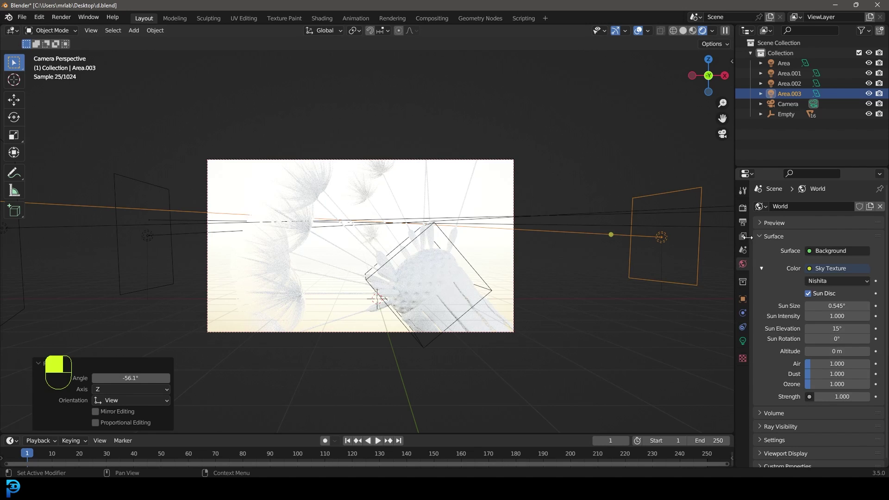
Step: Enable a transparent film background in the render settings
{"action": "left_click", "coordinate": [741, 208]}
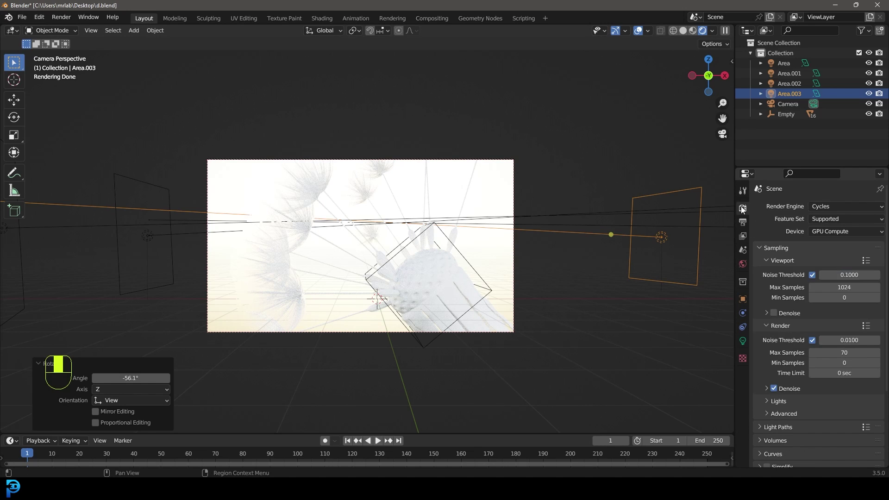
{"action": "scroll", "coordinate": [778, 398], "scroll_direction": "down", "scroll_amount": 1}
{"action": "scroll", "coordinate": [774, 445], "scroll_direction": "down", "scroll_amount": 4}
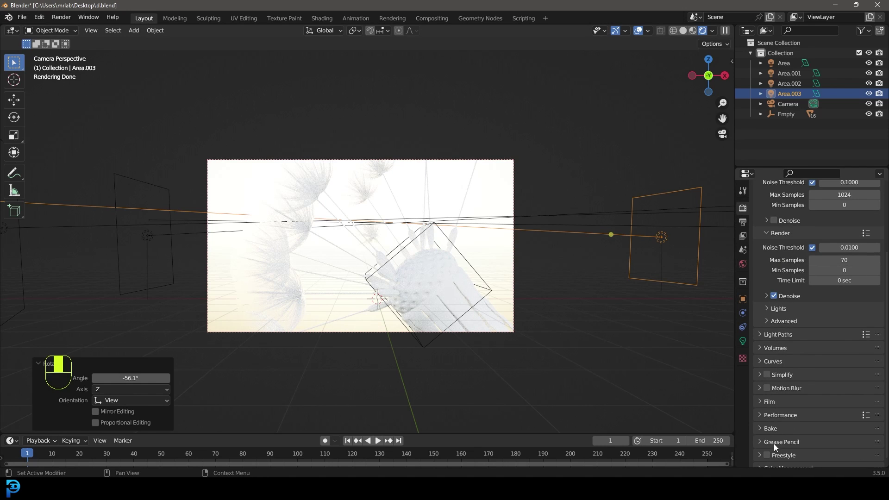
{"action": "left_click", "coordinate": [768, 403]}
{"action": "scroll", "coordinate": [776, 445], "scroll_direction": "down", "scroll_amount": 2}
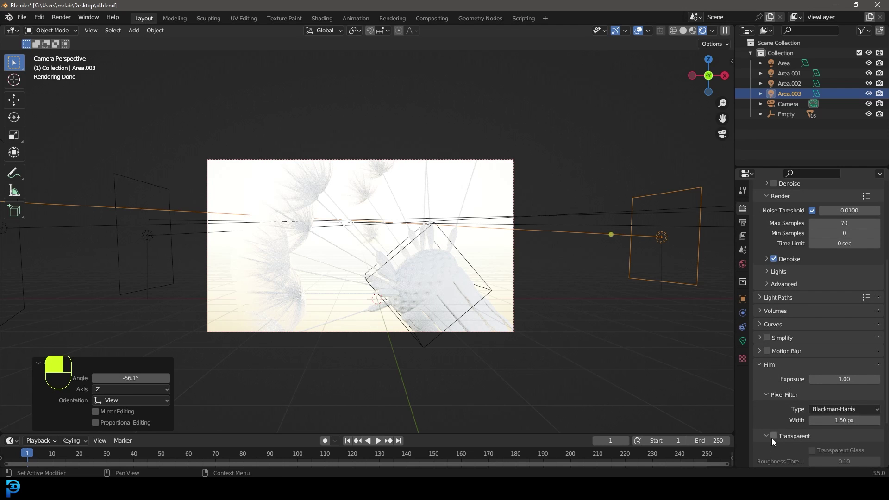
{"action": "left_click", "coordinate": [773, 436]}
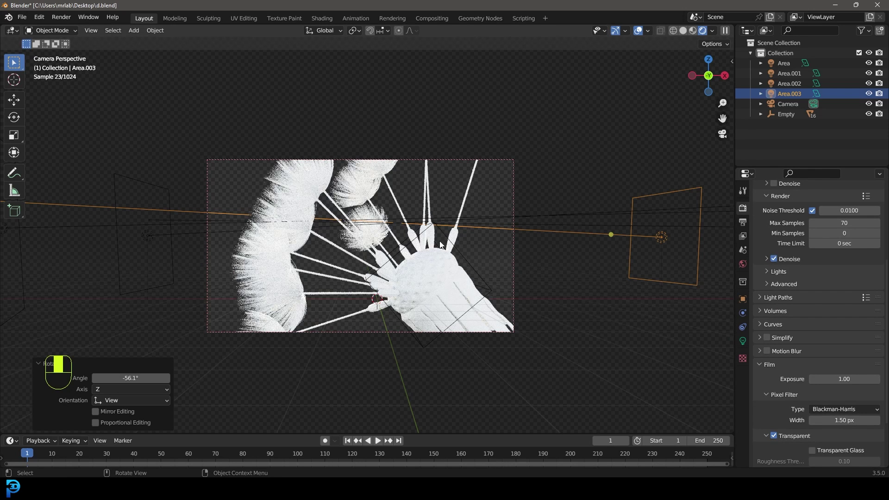
Step: Set the world background strength to 0.300 and save the file
{"action": "left_click", "coordinate": [742, 264]}
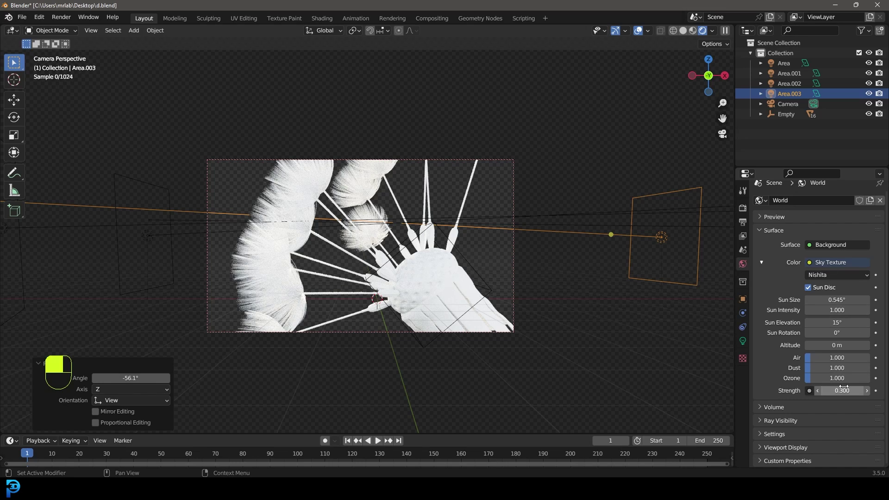
{"action": "scroll", "coordinate": [330, 191], "scroll_direction": "up", "scroll_amount": 3}
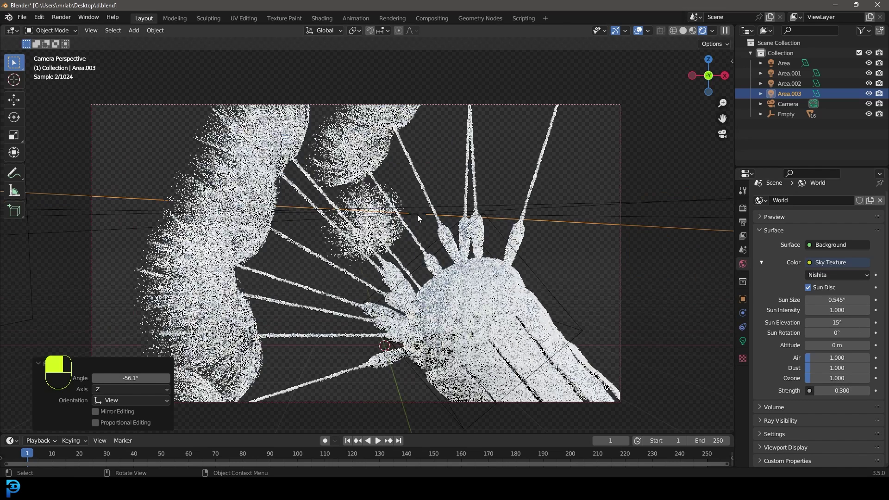
{"action": "key", "text": "ctrl+s"}
{"action": "key", "text": "ctrl+s"}
Step: Switch the Layout viewport back to solid shading
{"action": "key", "text": "z"}
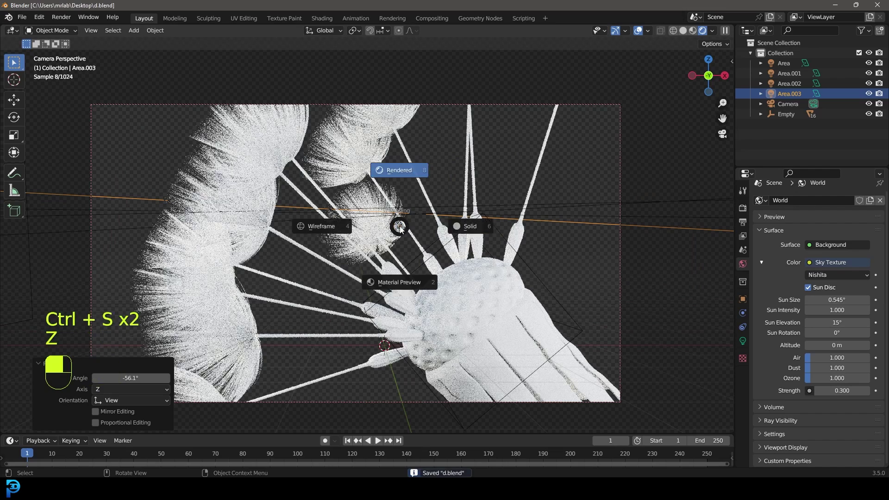
{"action": "left_click", "coordinate": [478, 216]}
{"action": "scroll", "coordinate": [394, 231], "scroll_direction": "down", "scroll_amount": 3}
{"action": "middle_click_drag", "start_coordinate": [389, 234], "coordinate": [407, 233], "text": "shift"}
{"action": "scroll", "coordinate": [407, 233], "scroll_direction": "up", "scroll_amount": 1}
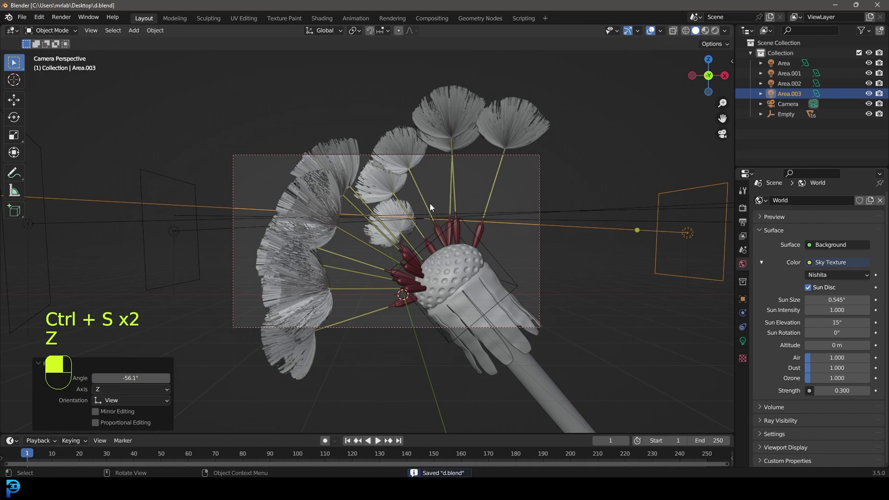
Step: Open the Shading workspace and set its viewport to rendered shading
{"action": "left_click", "coordinate": [322, 18]}
{"action": "scroll", "coordinate": [464, 163], "scroll_direction": "up", "scroll_amount": 2}
{"action": "key", "text": "z"}
{"action": "left_click", "coordinate": [515, 110]}
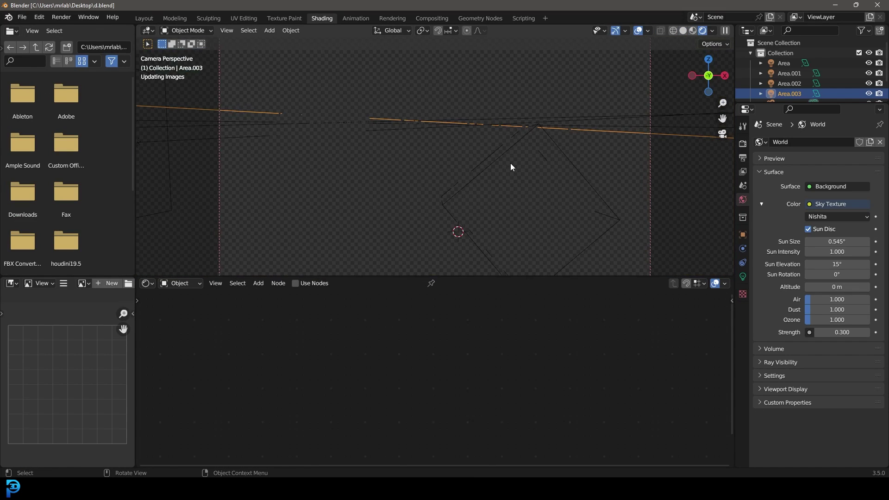
{"action": "scroll", "coordinate": [511, 166], "scroll_direction": "down", "scroll_amount": 1}
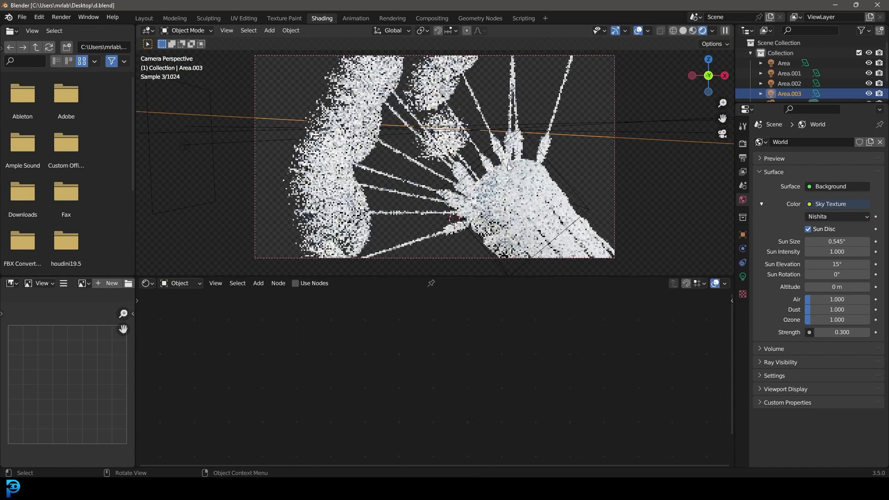
Step: Select a seed and give its seed pod material a dark reddish-brown base color and a roughness of 0.674
{"action": "left_click", "coordinate": [549, 142]}
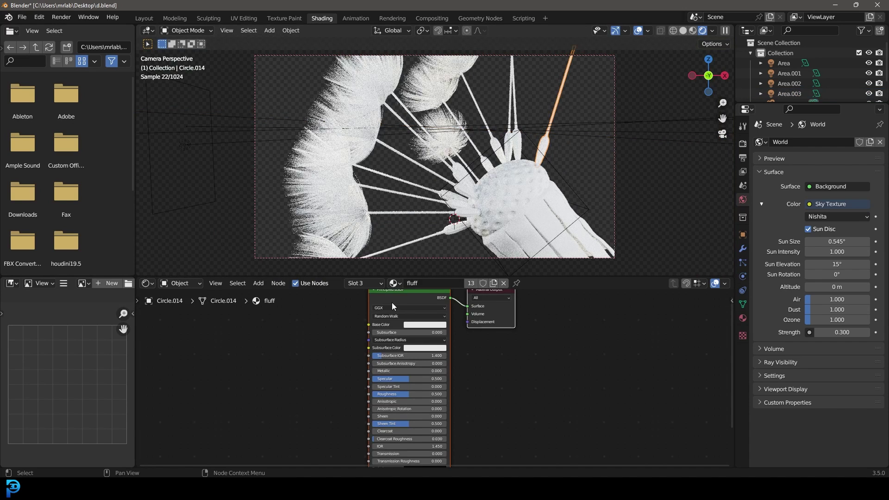
{"action": "middle_click_drag", "start_coordinate": [371, 309], "coordinate": [385, 332]}
{"action": "left_click", "coordinate": [742, 319]}
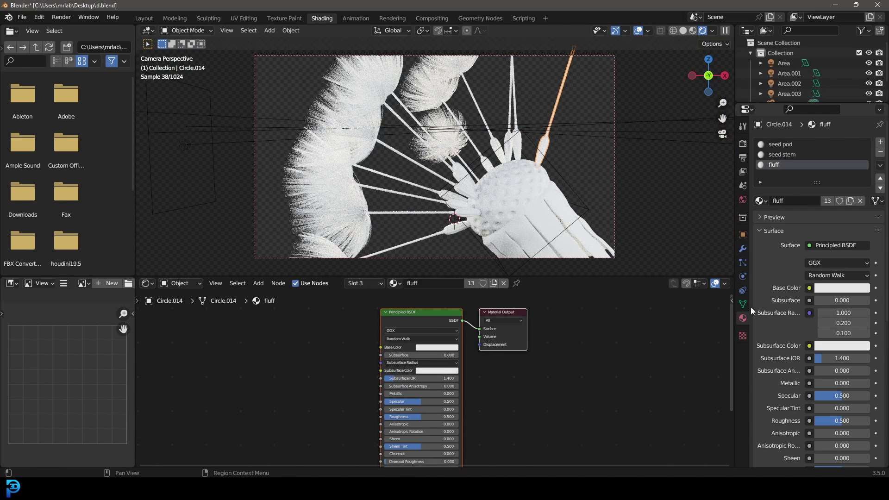
{"action": "left_click", "coordinate": [782, 144]}
{"action": "middle_click_drag", "start_coordinate": [279, 367], "coordinate": [310, 347]}
{"action": "scroll", "coordinate": [407, 352], "scroll_direction": "up", "scroll_amount": 1}
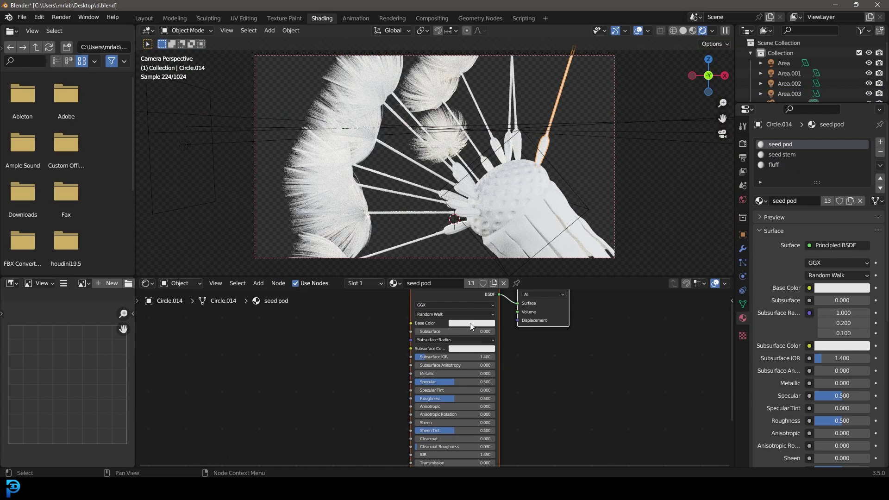
{"action": "left_click", "coordinate": [471, 324]}
{"action": "left_click", "coordinate": [474, 262]}
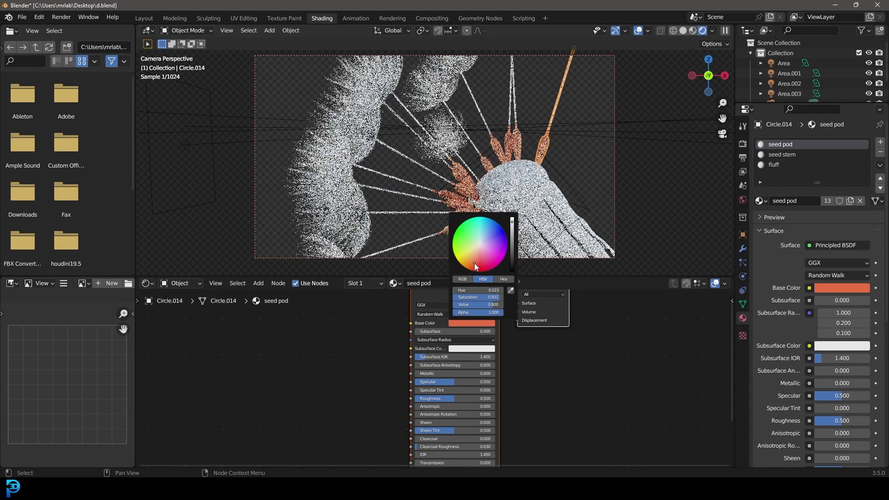
{"action": "left_click", "coordinate": [512, 243]}
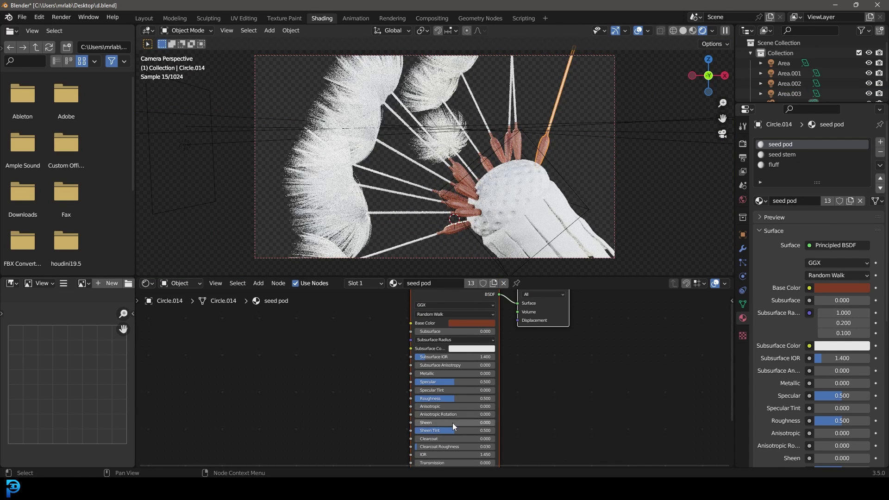
{"action": "left_click_drag", "start_coordinate": [460, 399], "coordinate": [474, 399]}
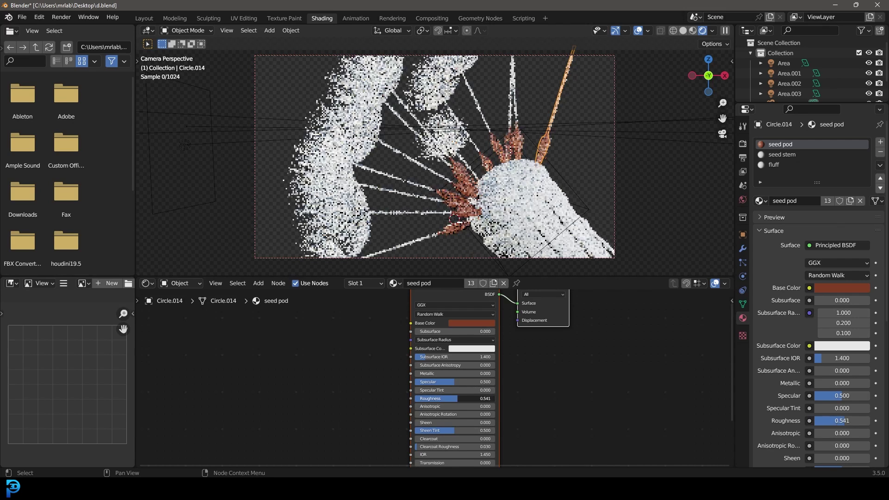
Step: Add a Noise Texture to the seed pod material and connect its Color output to the Principled BSDF's Normal input
{"action": "middle_click_drag", "start_coordinate": [300, 358], "coordinate": [390, 372]}
{"action": "key", "text": "shift+a"}
{"action": "left_click", "coordinate": [370, 348]}
{"action": "type", "text": "noi"}
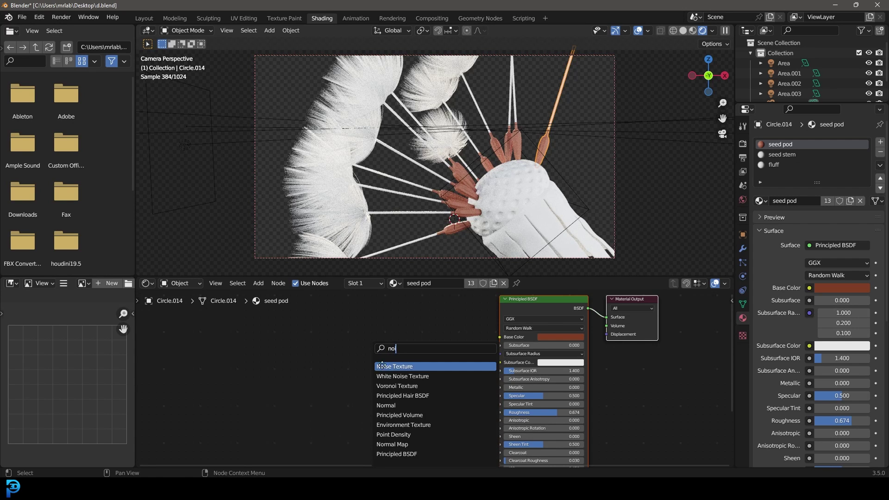
{"action": "left_click", "coordinate": [382, 366]}
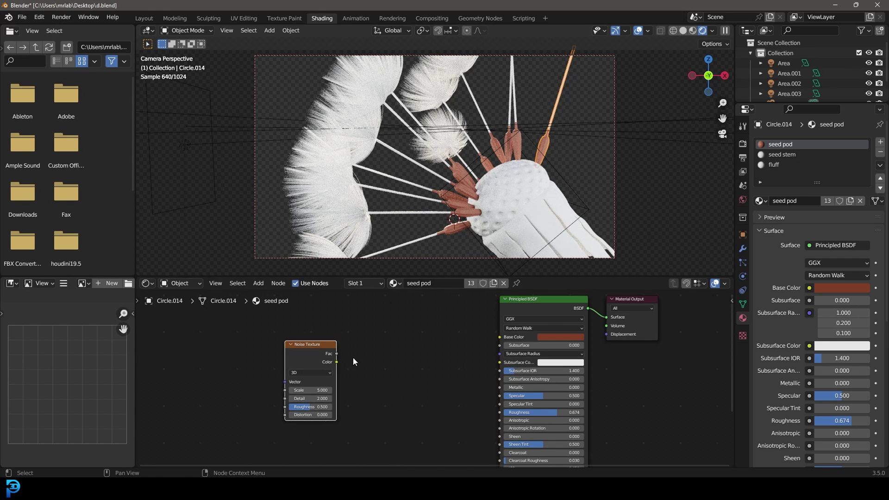
{"action": "middle_click_drag", "start_coordinate": [401, 403], "coordinate": [358, 348]}
{"action": "left_click_drag", "start_coordinate": [306, 307], "coordinate": [468, 400]}
{"action": "middle_click_drag", "start_coordinate": [404, 349], "coordinate": [447, 393]}
Step: Insert a ColorRamp node on the link between the Noise Texture and the Normal input
{"action": "key", "text": "shift+a"}
{"action": "left_click", "coordinate": [445, 353]}
{"action": "type", "text": "color"}
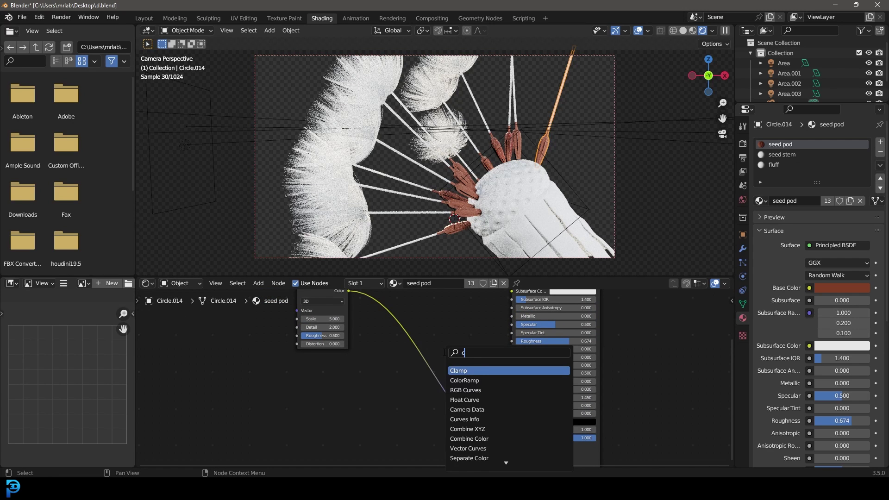
{"action": "key", "text": "Return"}
{"action": "left_click", "coordinate": [399, 343]}
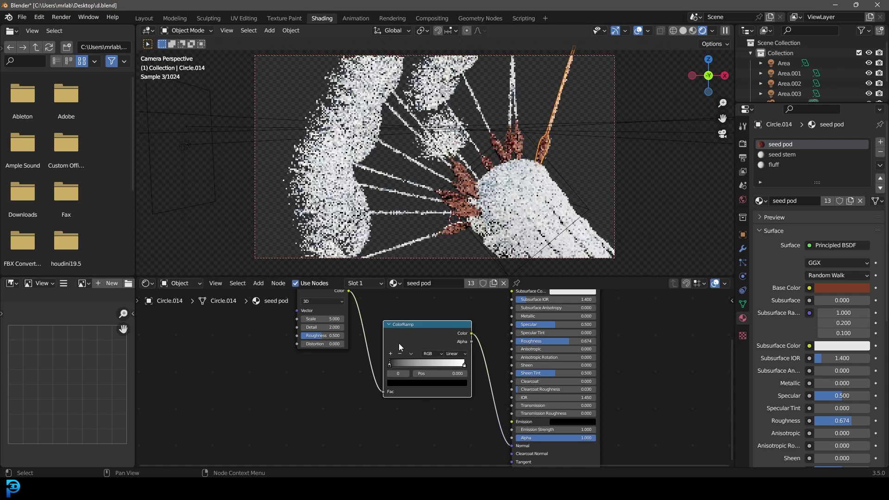
Step: Insert a Bump node between the ColorRamp and the Principled BSDF's Normal input and set its strength to 0.153
{"action": "middle_click_drag", "start_coordinate": [488, 340], "coordinate": [453, 349]}
{"action": "key", "text": "shift+a"}
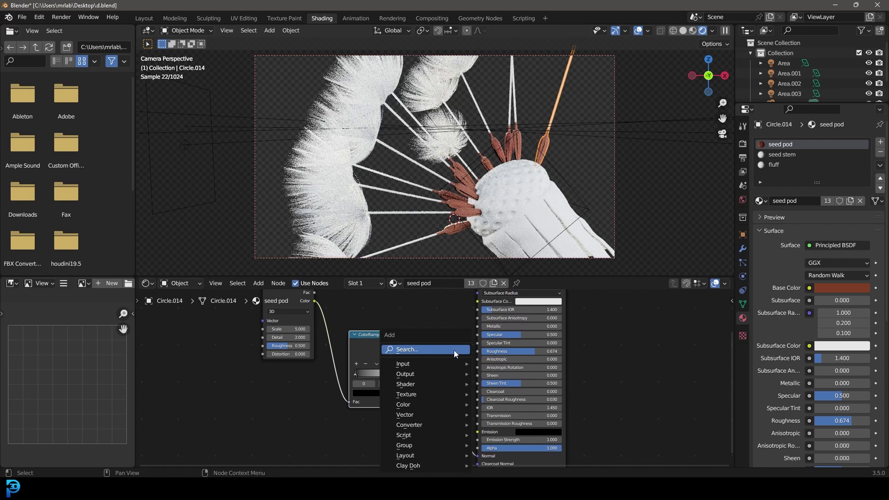
{"action": "type", "text": "bump"}
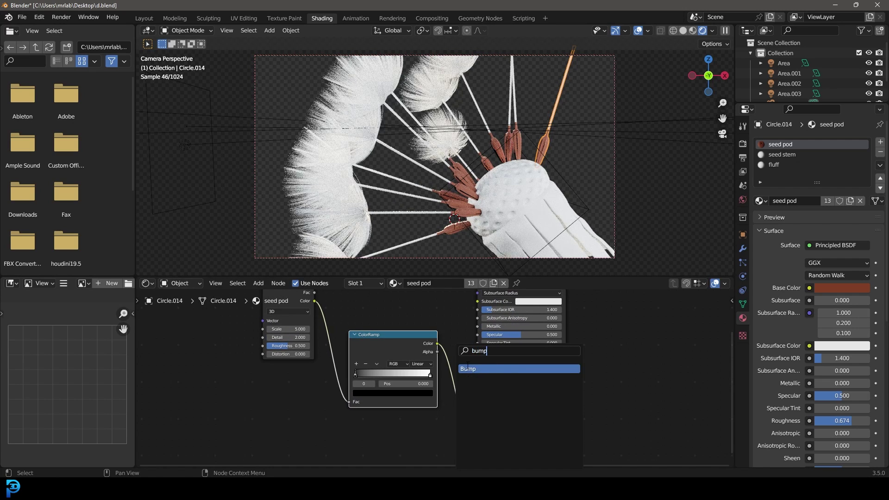
{"action": "key", "text": "Return"}
{"action": "left_click", "coordinate": [462, 409]}
{"action": "mouse_move", "coordinate": [463, 409]}
{"action": "middle_mouse_down"}
{"action": "mouse_move", "coordinate": [410, 371]}
{"action": "mouse_move", "coordinate": [477, 415]}
{"action": "middle_mouse_up"}
{"action": "left_click_drag", "start_coordinate": [483, 420], "coordinate": [448, 420]}
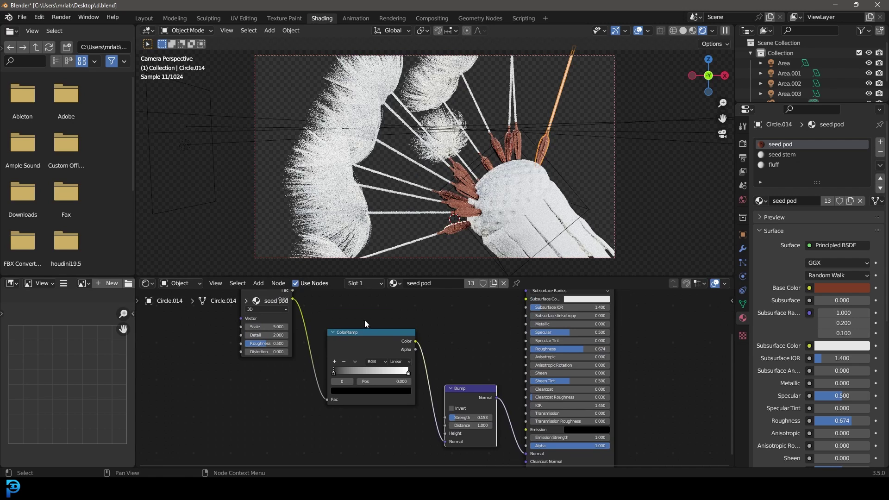
Step: Set the Noise Texture's scale to 12 in the seed pod material
{"action": "middle_click_drag", "start_coordinate": [366, 324], "coordinate": [404, 350]}
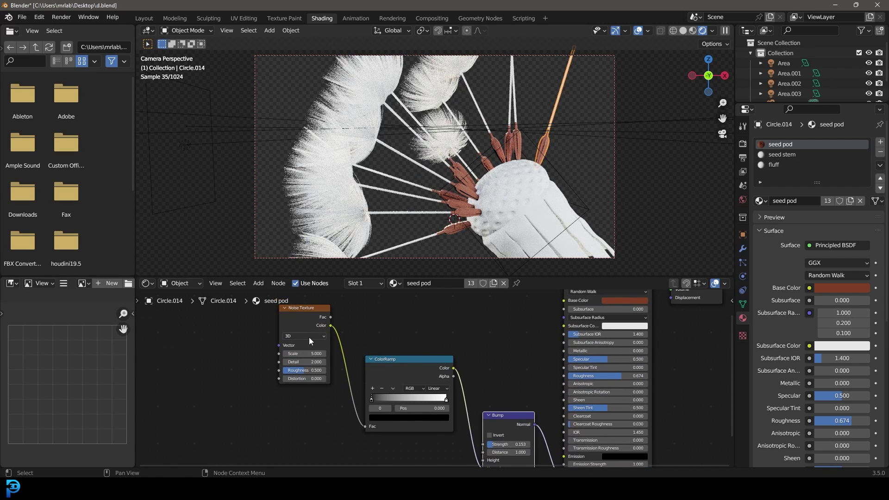
{"action": "middle_click_drag", "start_coordinate": [309, 342], "coordinate": [381, 353]}
{"action": "left_click", "coordinate": [384, 365]}
{"action": "type", "text": "12"}
{"action": "key", "text": "Return"}
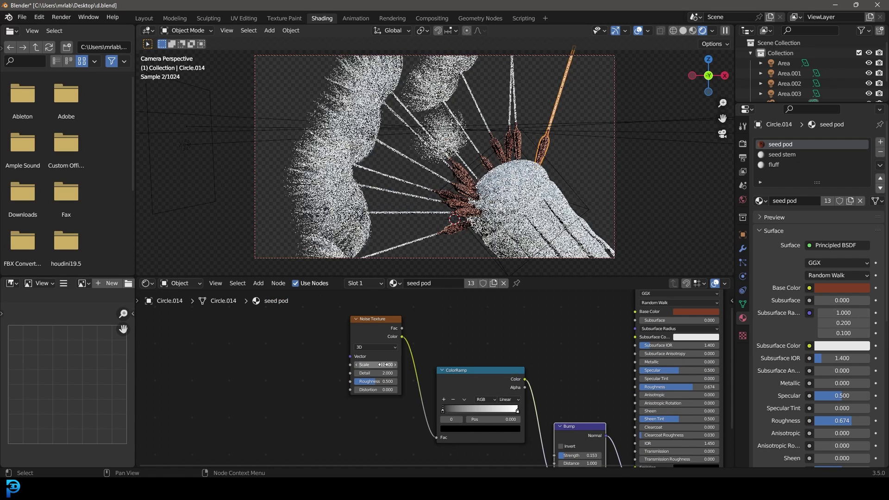
{"action": "scroll", "coordinate": [510, 145], "scroll_direction": "up", "scroll_amount": 5}
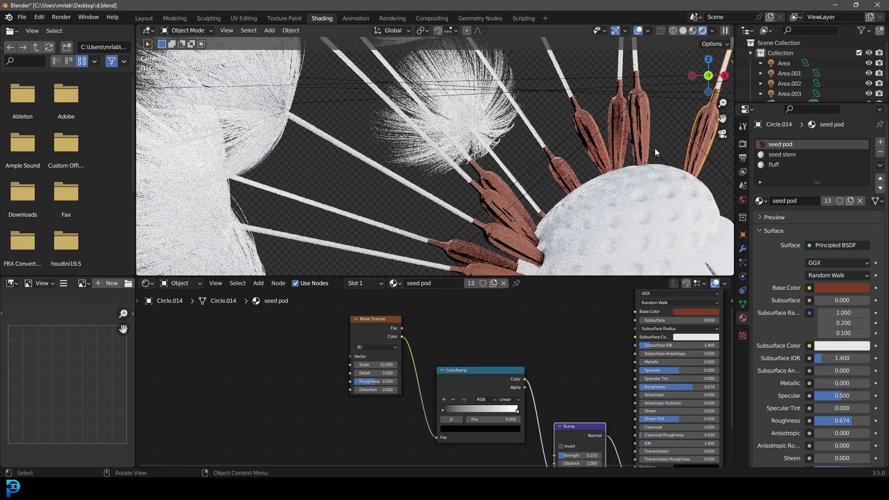
Step: Move the ColorRamp link to the Bump node's Height input and set the bump strength to 0.443
{"action": "middle_click_drag", "start_coordinate": [547, 367], "coordinate": [517, 317]}
{"action": "mouse_move", "coordinate": [524, 420]}
{"action": "left_mouse_down"}
{"action": "mouse_move", "coordinate": [474, 436]}
{"action": "mouse_move", "coordinate": [526, 421]}
{"action": "left_mouse_up"}
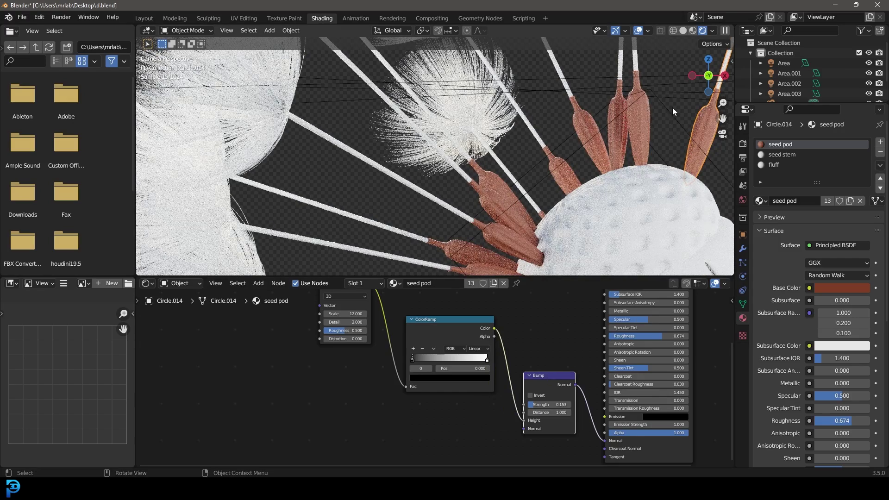
{"action": "left_click_drag", "start_coordinate": [535, 404], "coordinate": [561, 404]}
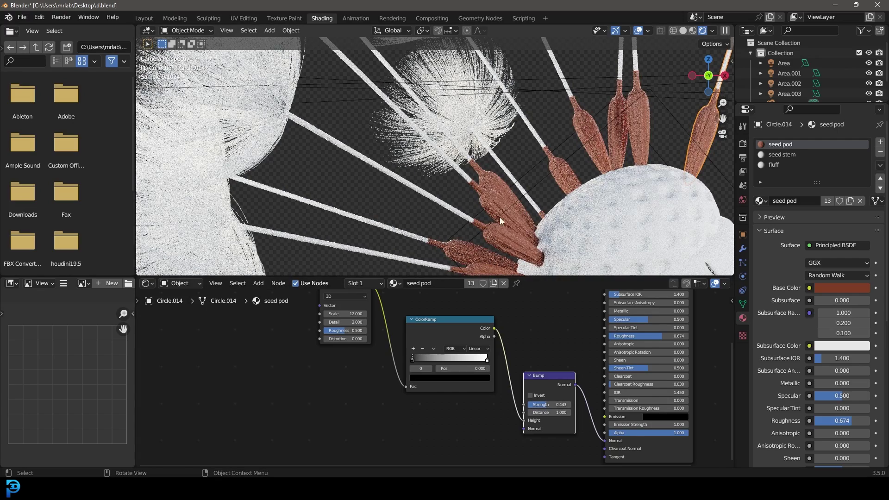
{"action": "scroll", "coordinate": [584, 120], "scroll_direction": "down", "scroll_amount": 5}
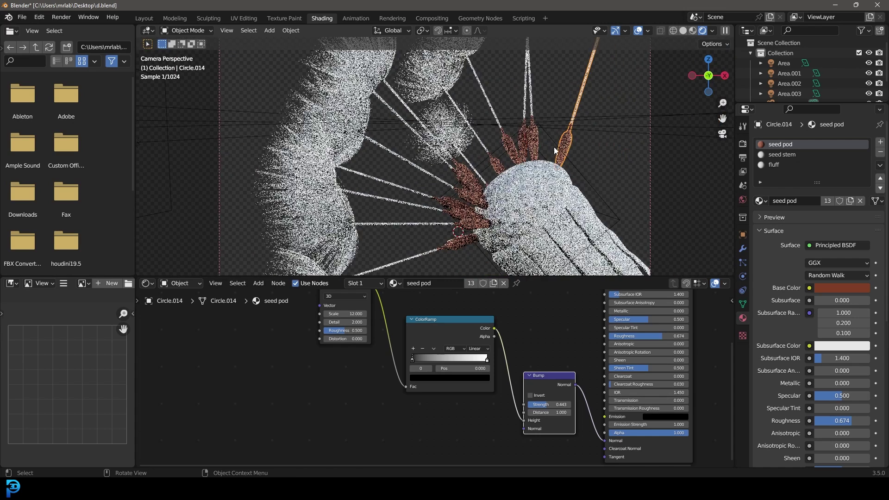
Step: Copy all nodes of the seed pod material and paste them into the seed stem material in place of its default nodes
{"action": "scroll", "coordinate": [302, 310], "scroll_direction": "down", "scroll_amount": 3}
{"action": "left_click_drag", "start_coordinate": [302, 310], "coordinate": [507, 469]}
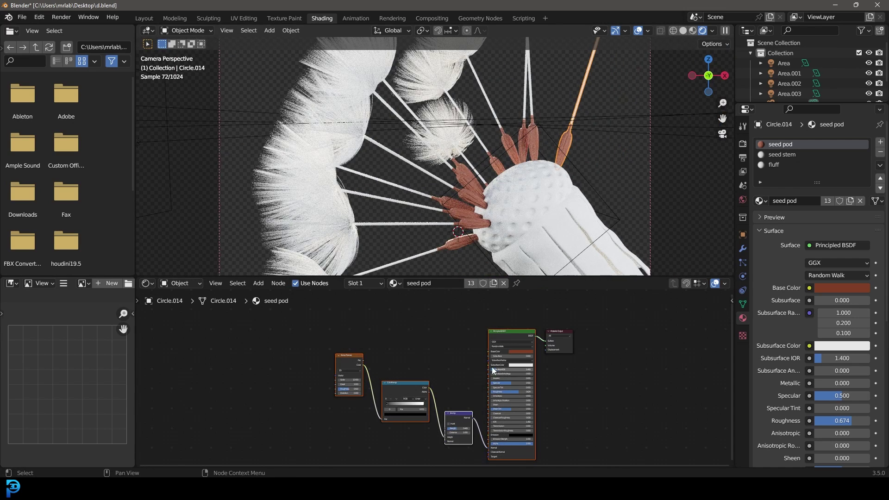
{"action": "left_click_drag", "start_coordinate": [289, 324], "coordinate": [574, 461]}
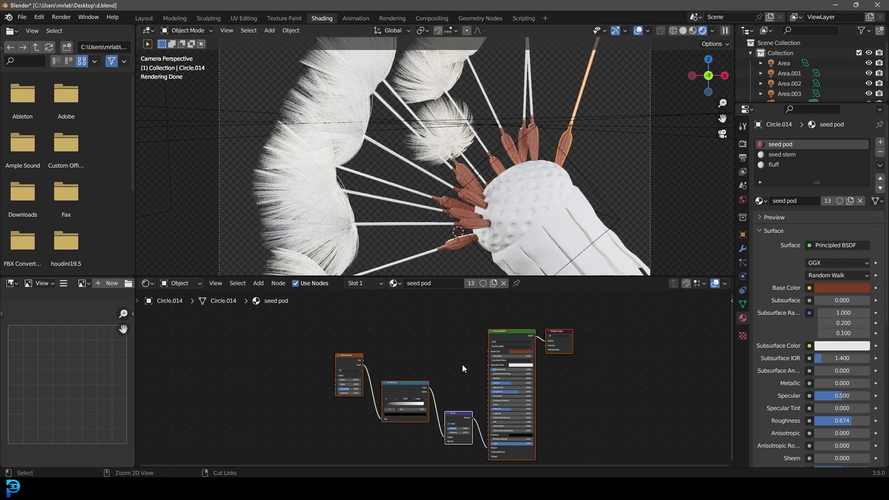
{"action": "left_click", "coordinate": [782, 156]}
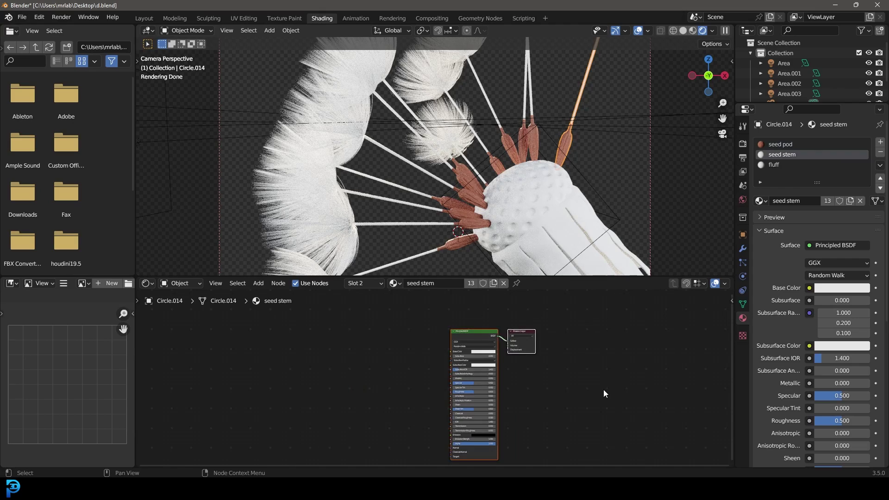
{"action": "key", "text": "x"}
{"action": "right_click", "coordinate": [298, 358]}
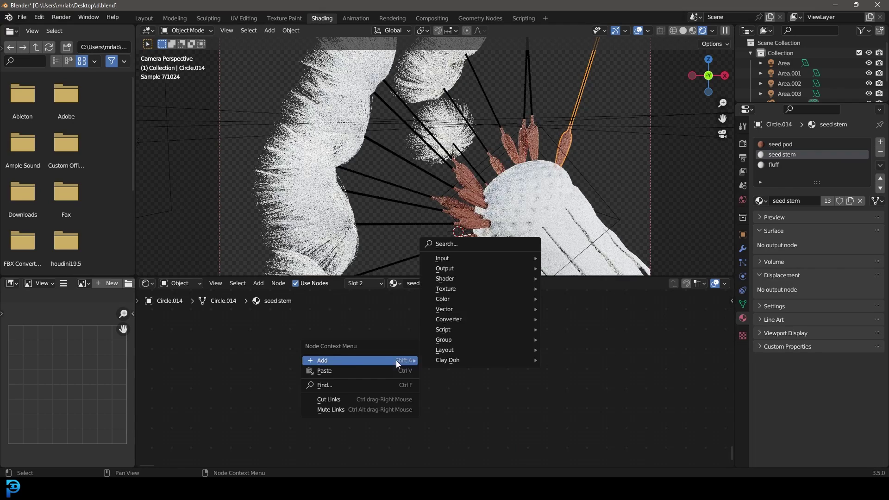
{"action": "left_click", "coordinate": [349, 373]}
Step: Change the seed stem material's base color to a light yellow-green
{"action": "scroll", "coordinate": [431, 351], "scroll_direction": "up", "scroll_amount": 2}
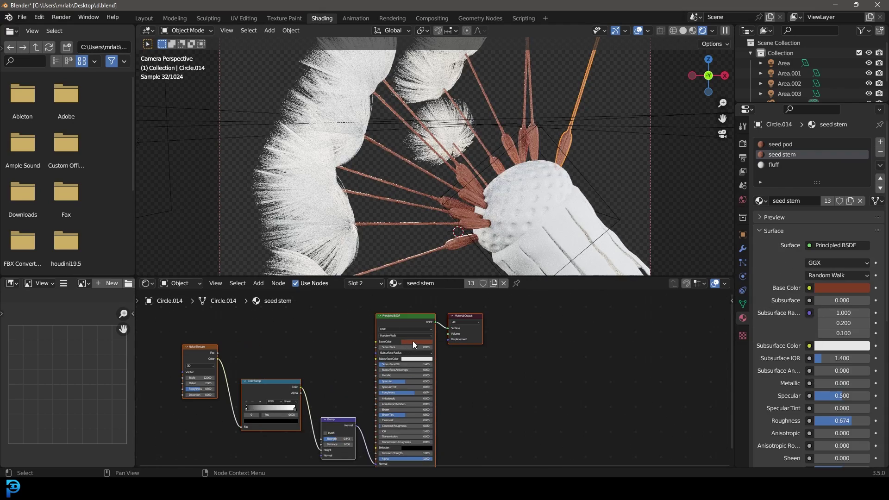
{"action": "left_click", "coordinate": [412, 341]}
{"action": "left_click_drag", "start_coordinate": [410, 296], "coordinate": [415, 290]}
{"action": "left_click", "coordinate": [443, 273]}
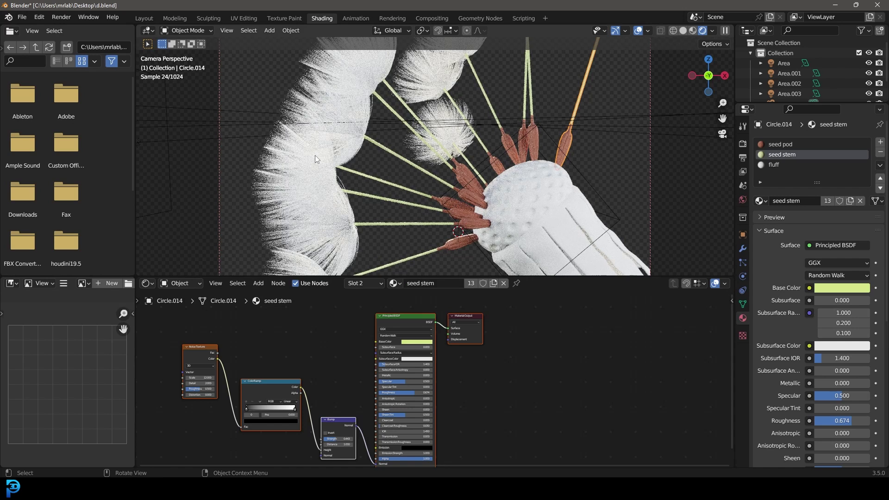
Step: Switch the viewport to solid shading and give the dimpled sphere a new material named bud
{"action": "left_click", "coordinate": [545, 187]}
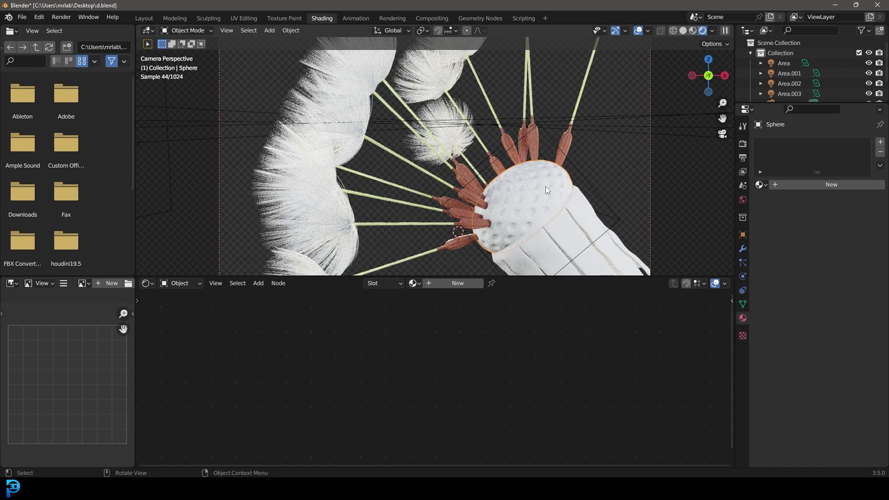
{"action": "key", "text": "z"}
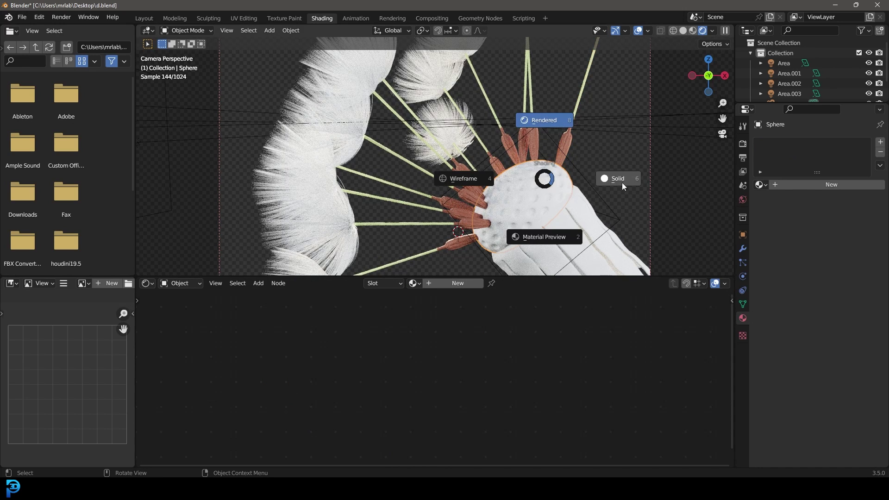
{"action": "left_click", "coordinate": [648, 178]}
{"action": "left_click", "coordinate": [462, 286]}
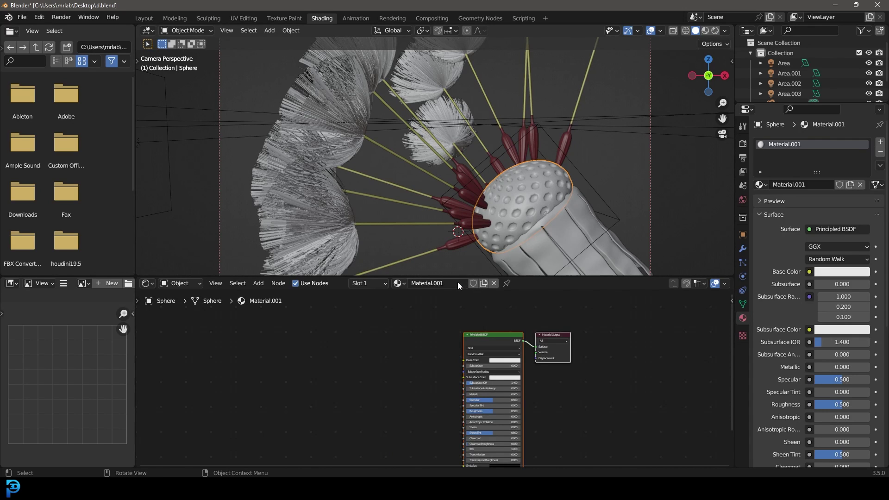
{"action": "left_click", "coordinate": [457, 282]}
{"action": "type", "text": "bud"}
{"action": "key", "text": "Return"}
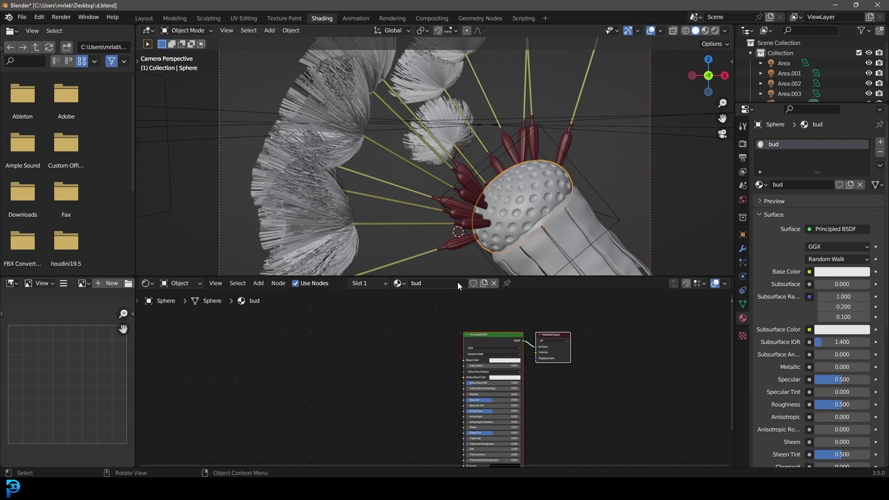
Step: Replace the bud material's default nodes with the copied seed pod nodes
{"action": "key", "text": "x"}
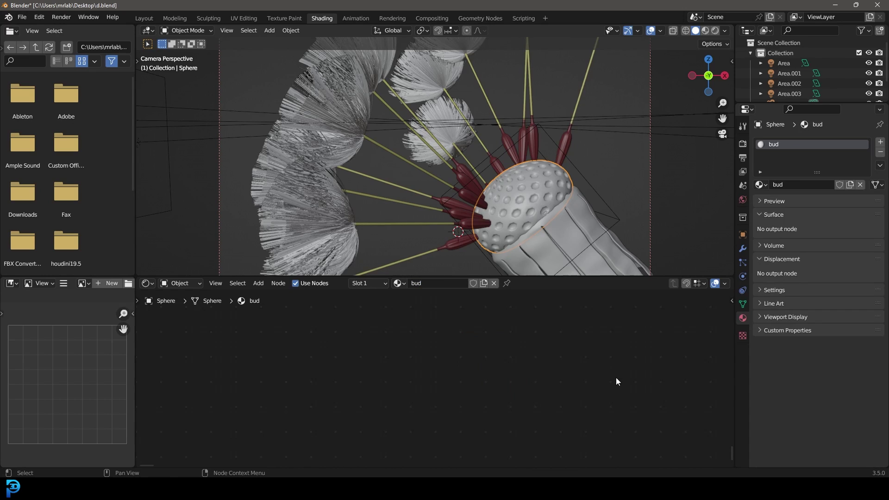
{"action": "right_click", "coordinate": [454, 365]}
{"action": "left_click", "coordinate": [401, 348]}
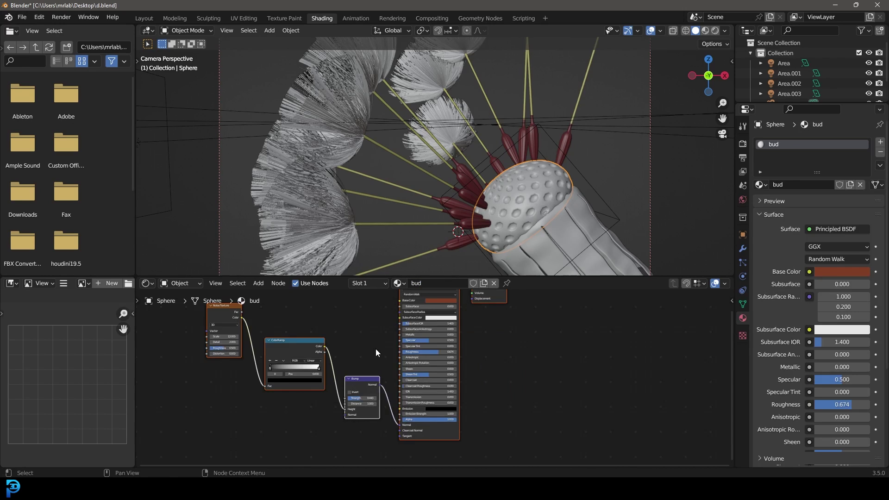
Step: Set the bud material's base color to olive green and return the viewport to rendered shading
{"action": "left_click", "coordinate": [457, 354]}
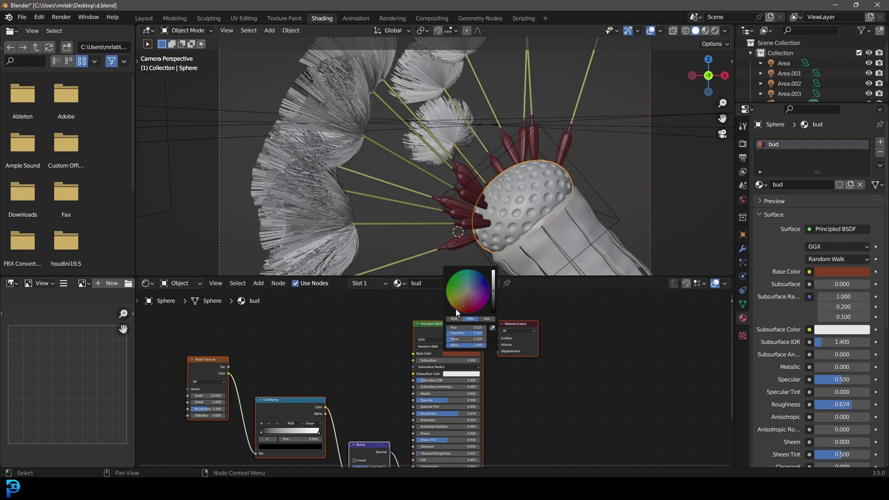
{"action": "left_click", "coordinate": [458, 295]}
{"action": "key", "text": "z"}
{"action": "left_click", "coordinate": [530, 101]}
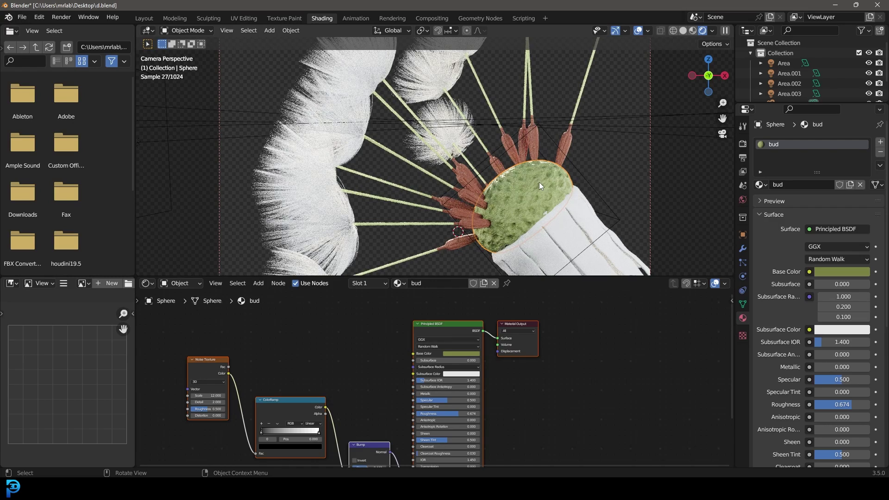
Step: Select the leaves below the bud and give them a new material named leaves
{"action": "left_click", "coordinate": [579, 204]}
{"action": "left_click", "coordinate": [451, 284]}
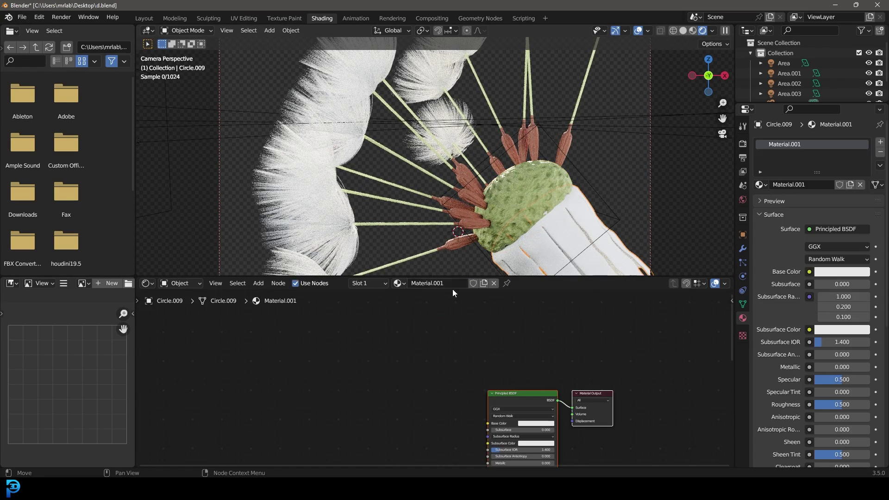
{"action": "double_click", "coordinate": [447, 283]}
{"action": "type", "text": "leaves"}
{"action": "key", "text": "Return"}
Step: Replace the leaves material's default nodes with the copied seed pod nodes
{"action": "left_click_drag", "start_coordinate": [460, 354], "coordinate": [653, 441]}
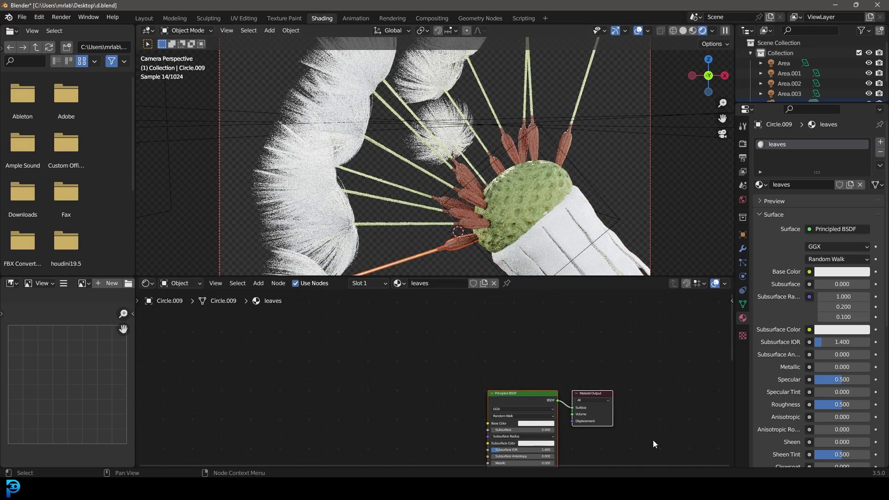
{"action": "key", "text": "x"}
{"action": "right_click", "coordinate": [429, 347]}
{"action": "left_click", "coordinate": [429, 346]}
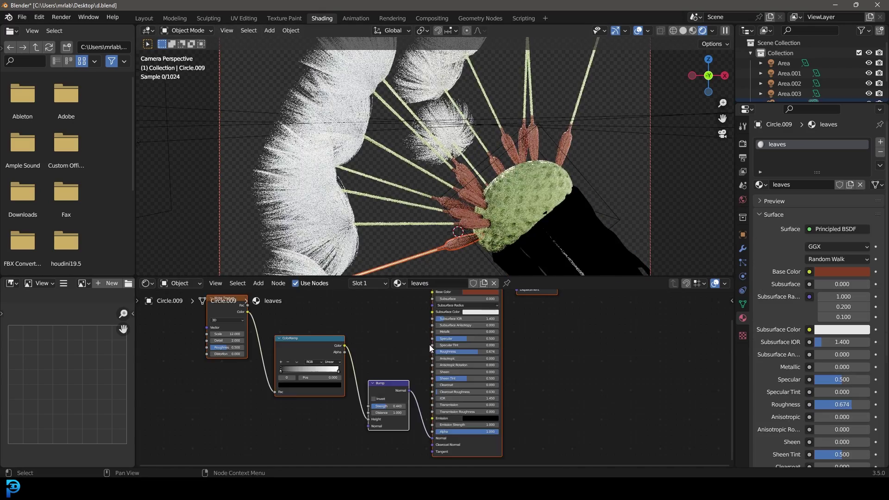
Step: Give the leaves material a yellowish-olive base color and a roughness of 0.720
{"action": "left_click", "coordinate": [477, 348]}
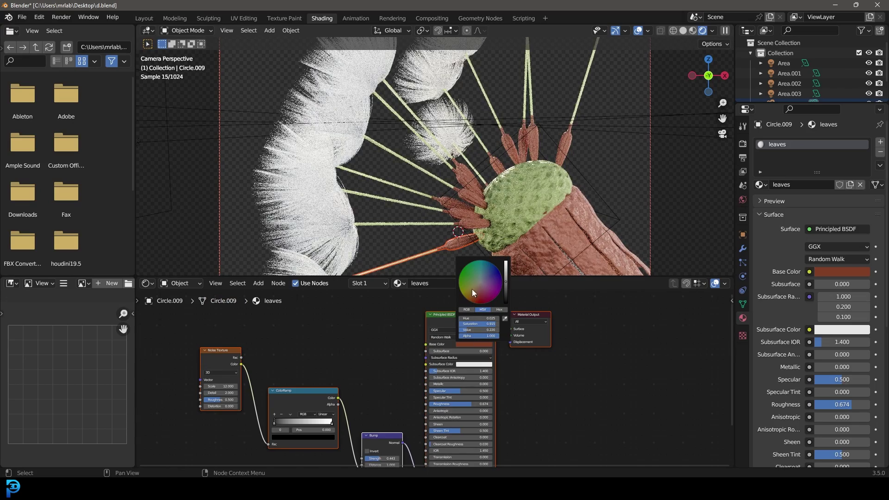
{"action": "left_click", "coordinate": [471, 289]}
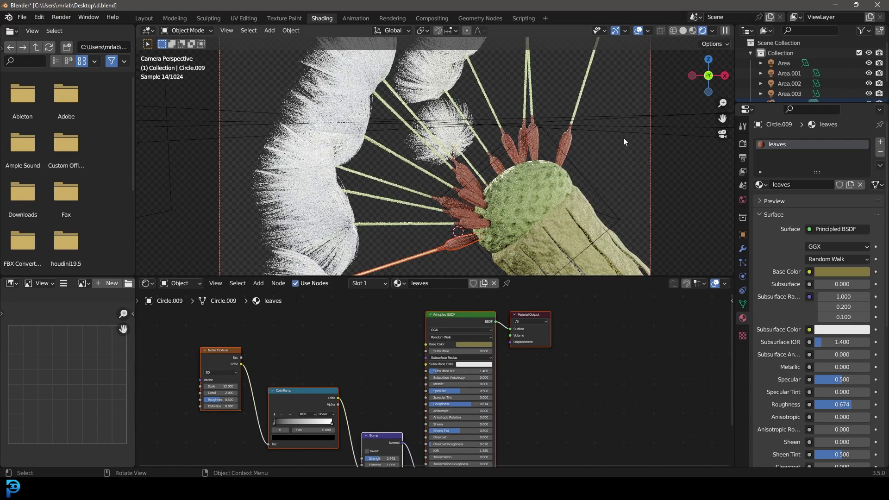
{"action": "scroll", "coordinate": [533, 400], "scroll_direction": "down", "scroll_amount": 2, "text": "shift"}
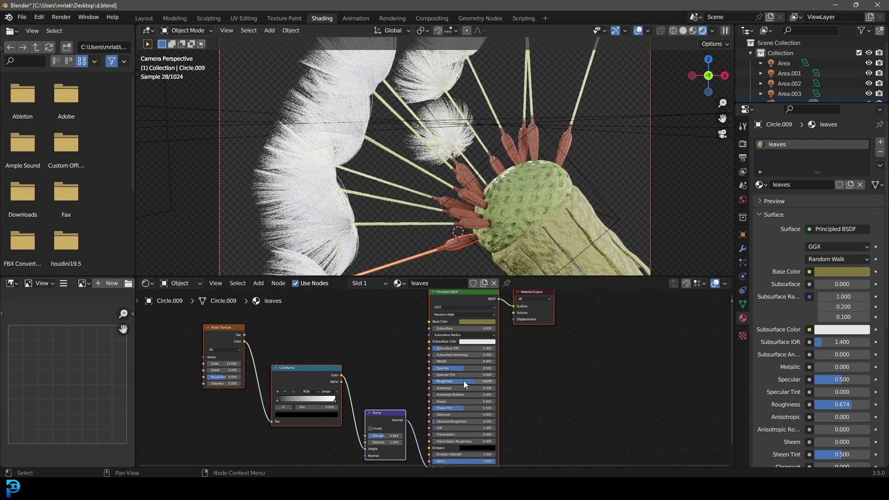
{"action": "left_click_drag", "start_coordinate": [464, 384], "coordinate": [468, 383]}
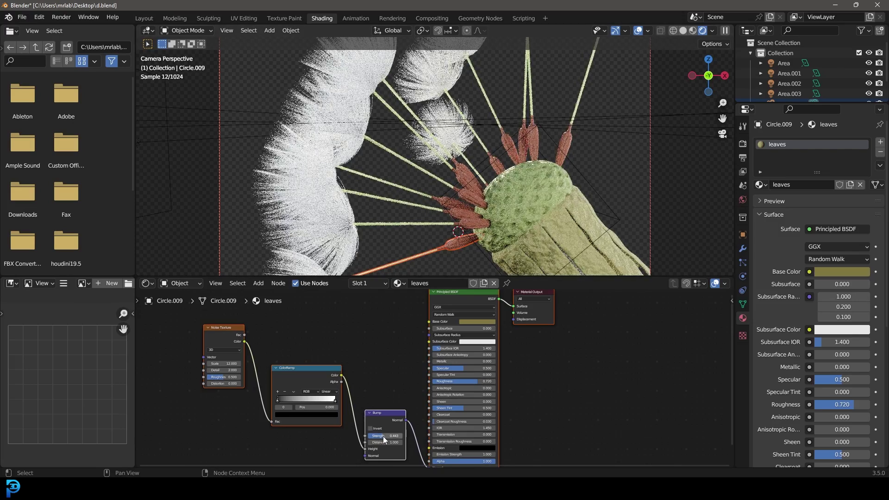
Step: Set the leaves material's Noise Texture scale to 22.3 and its Bump strength to about 0.29
{"action": "scroll", "coordinate": [383, 440], "scroll_direction": "left", "scroll_amount": 12, "text": "ctrl"}
{"action": "left_click_drag", "start_coordinate": [393, 369], "coordinate": [441, 369]}
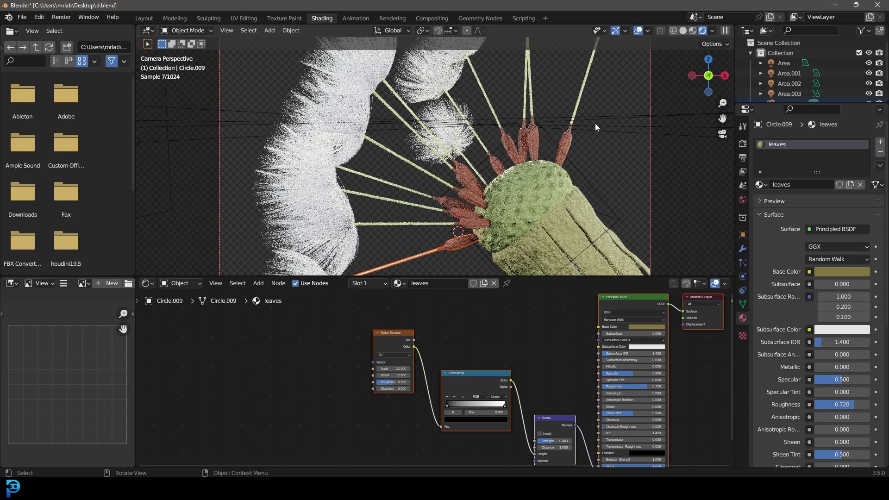
{"action": "left_click_drag", "start_coordinate": [555, 441], "coordinate": [537, 440]}
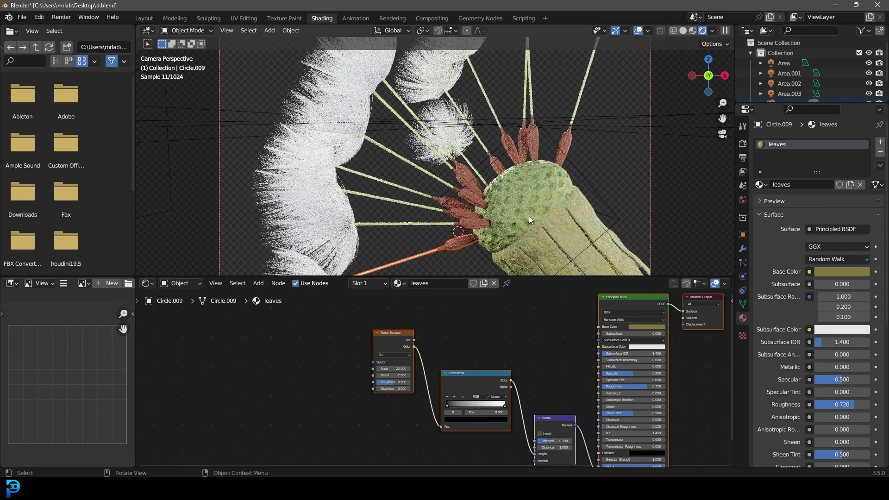
Step: Switch the viewport to solid shading and save the file
{"action": "scroll", "coordinate": [508, 169], "scroll_direction": "down", "scroll_amount": 2}
{"action": "key", "text": "z"}
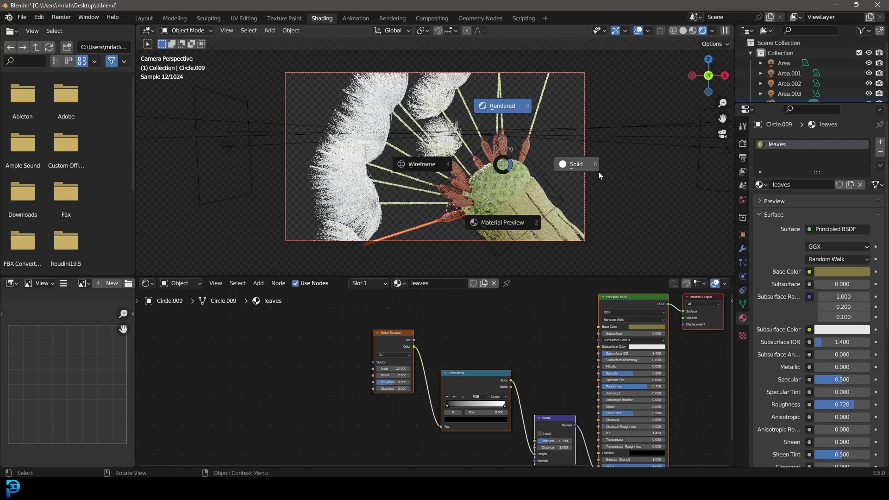
{"action": "left_click", "coordinate": [597, 171]}
{"action": "key", "text": "ctrl+s"}
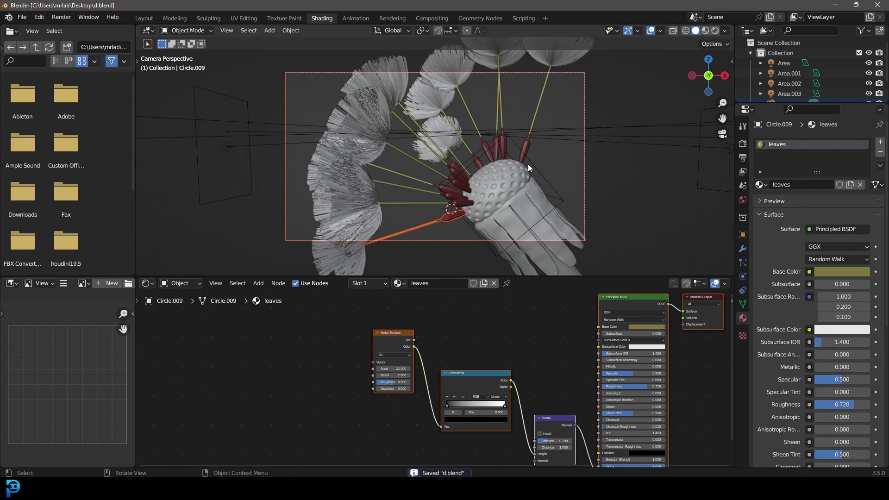
Step: Render the still image and inspect the dandelion's materials in the finished render
{"action": "left_click", "coordinate": [61, 17]}
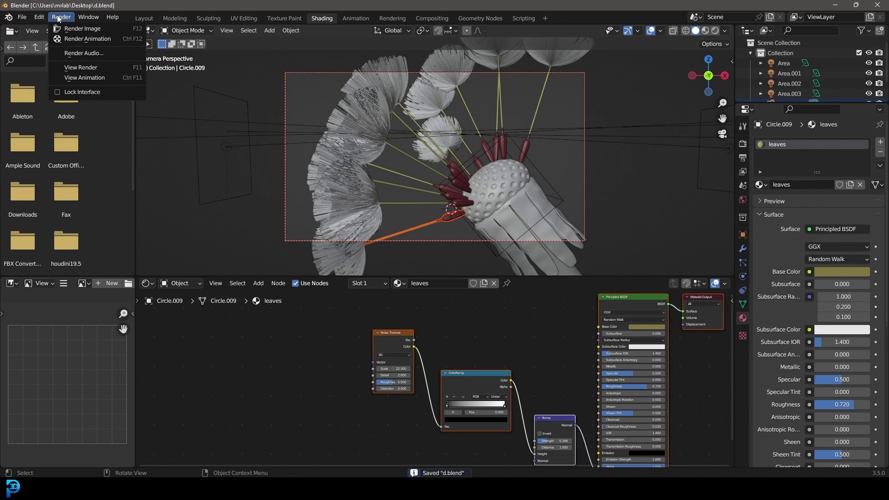
{"action": "left_click", "coordinate": [83, 28]}
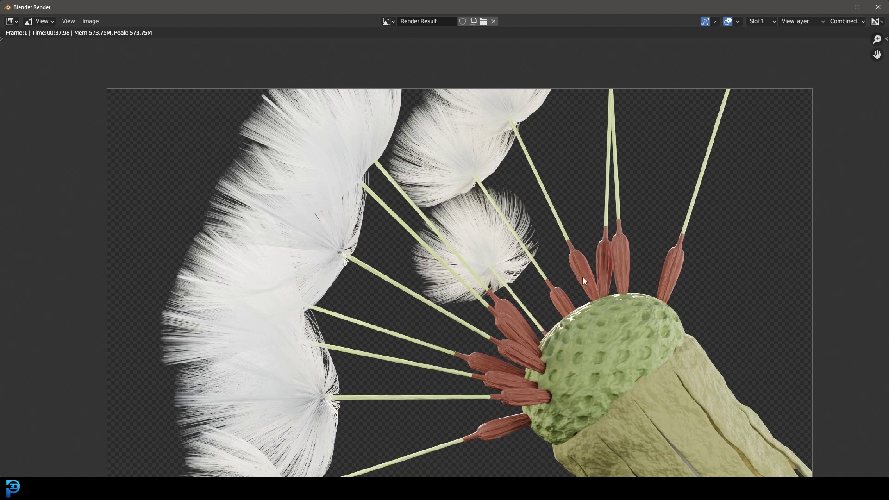
{"action": "middle_click_drag", "start_coordinate": [625, 328], "coordinate": [610, 281]}
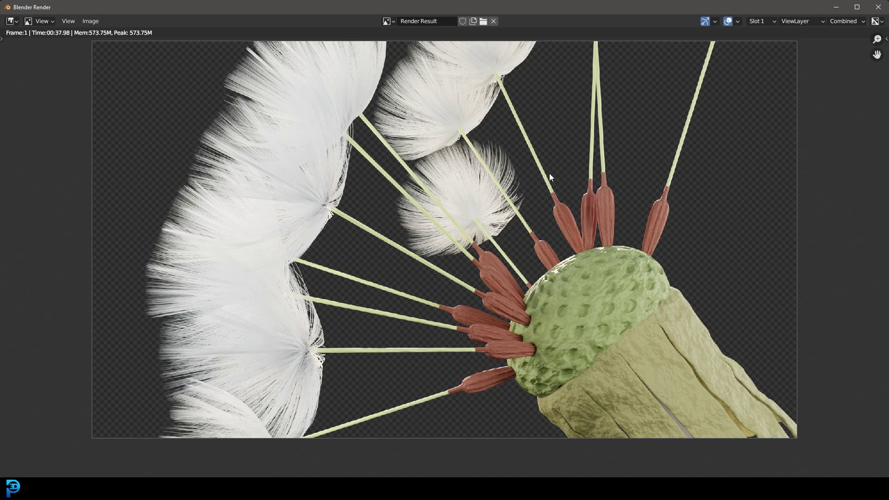
{"action": "scroll", "coordinate": [554, 209], "scroll_direction": "down", "scroll_amount": 1}
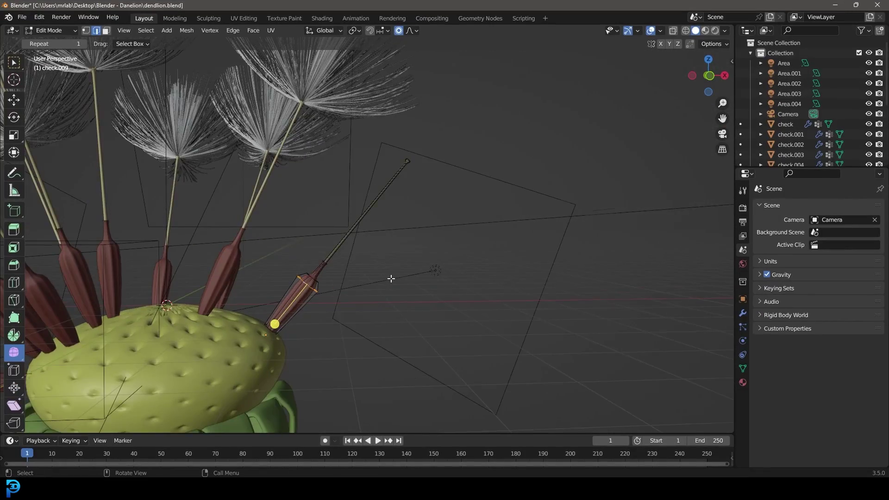
Step: Leave Edit Mode in dendlion.blend and preview the dandelion through the camera with rendered shading
{"action": "key", "text": "KP_0"}
{"action": "key", "text": "Tab"}
{"action": "scroll", "coordinate": [389, 273], "scroll_direction": "down", "scroll_amount": 5}
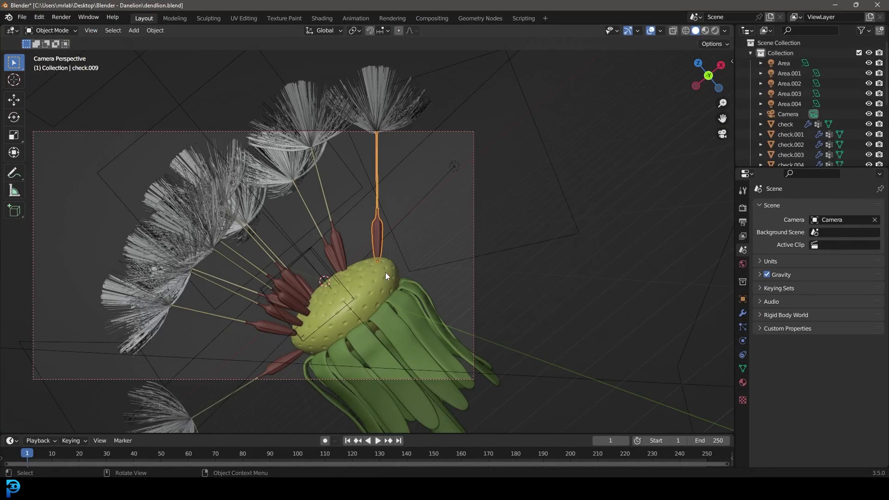
{"action": "key", "text": "z"}
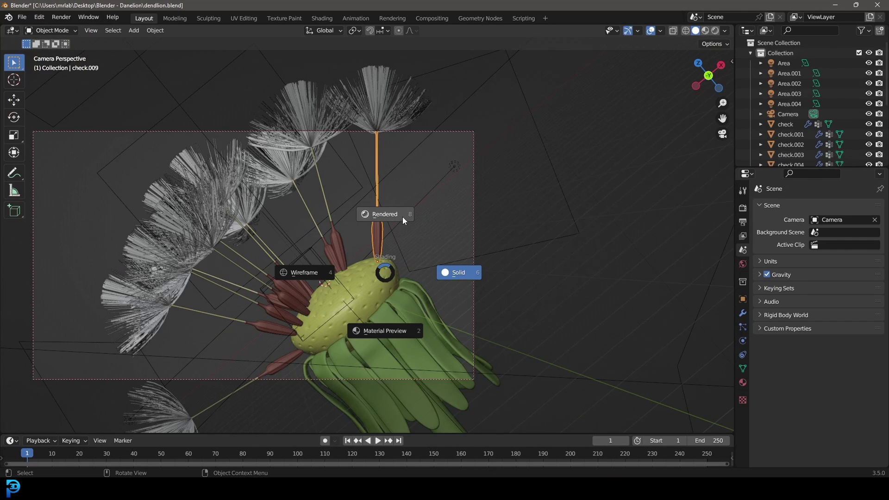
{"action": "left_click", "coordinate": [404, 204]}
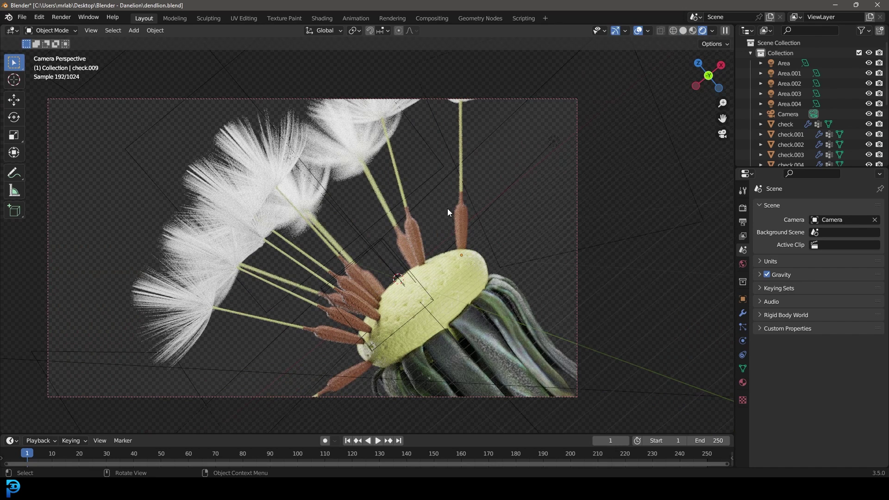
Step: Return to solid shading, examine the dandelion and its surrounding area lights from outside the camera, and restore the camera view
{"action": "key", "text": "z"}
{"action": "left_click", "coordinate": [518, 199]}
{"action": "mouse_move", "coordinate": [517, 198]}
{"action": "middle_mouse_down"}
{"action": "mouse_move", "coordinate": [453, 251]}
{"action": "mouse_move", "coordinate": [429, 240]}
{"action": "middle_mouse_up"}
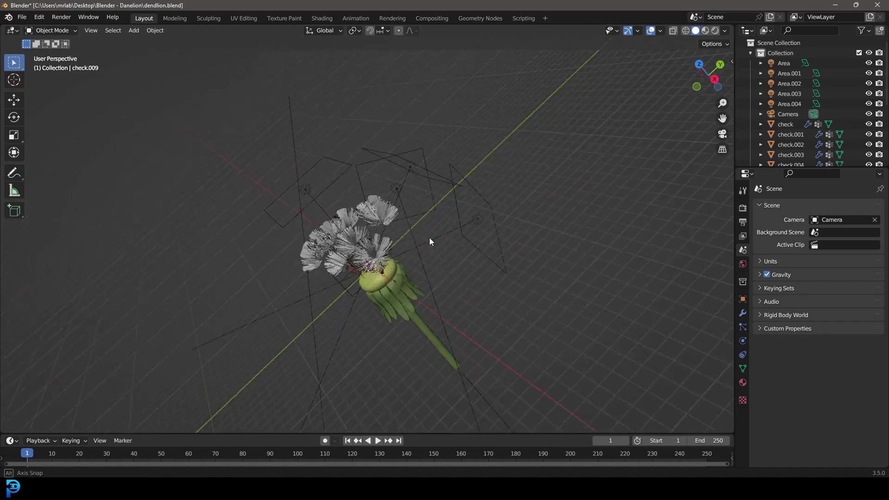
{"action": "scroll", "coordinate": [493, 184], "scroll_direction": "up", "scroll_amount": 5}
{"action": "key", "text": "KP_0"}
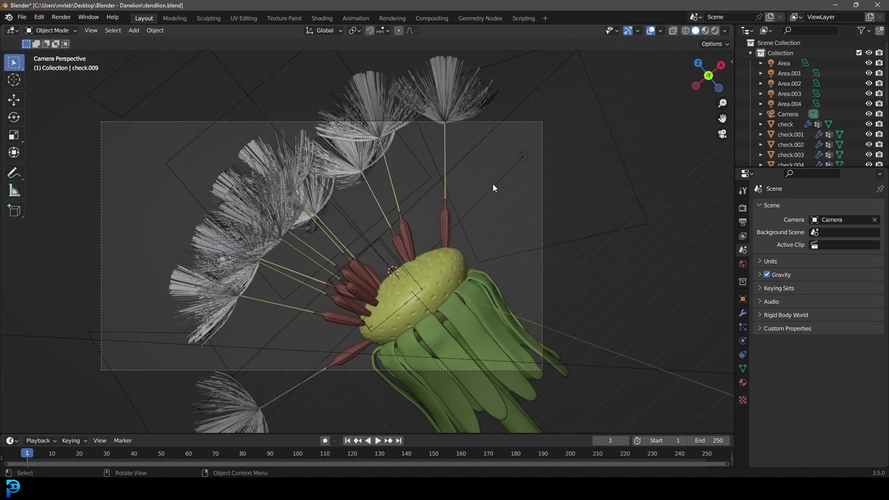
{"action": "scroll", "coordinate": [448, 218], "scroll_direction": "up", "scroll_amount": 4}
{"action": "scroll", "coordinate": [453, 234], "scroll_direction": "down", "scroll_amount": 2}
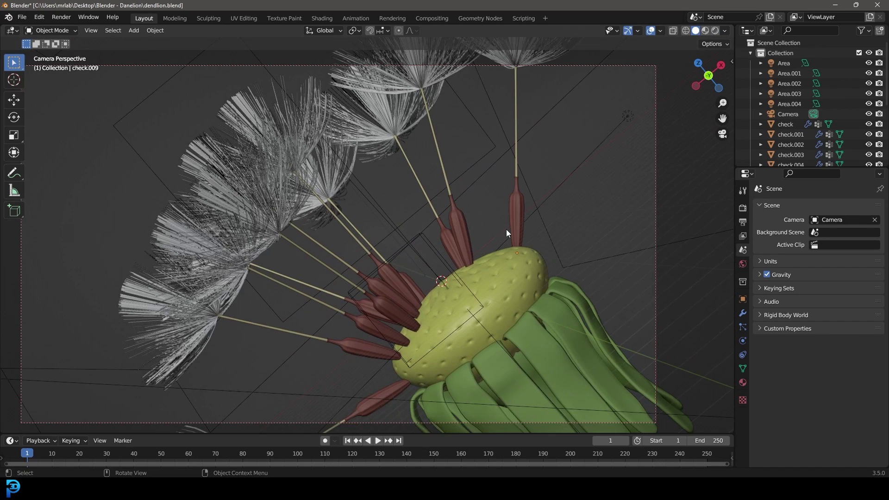